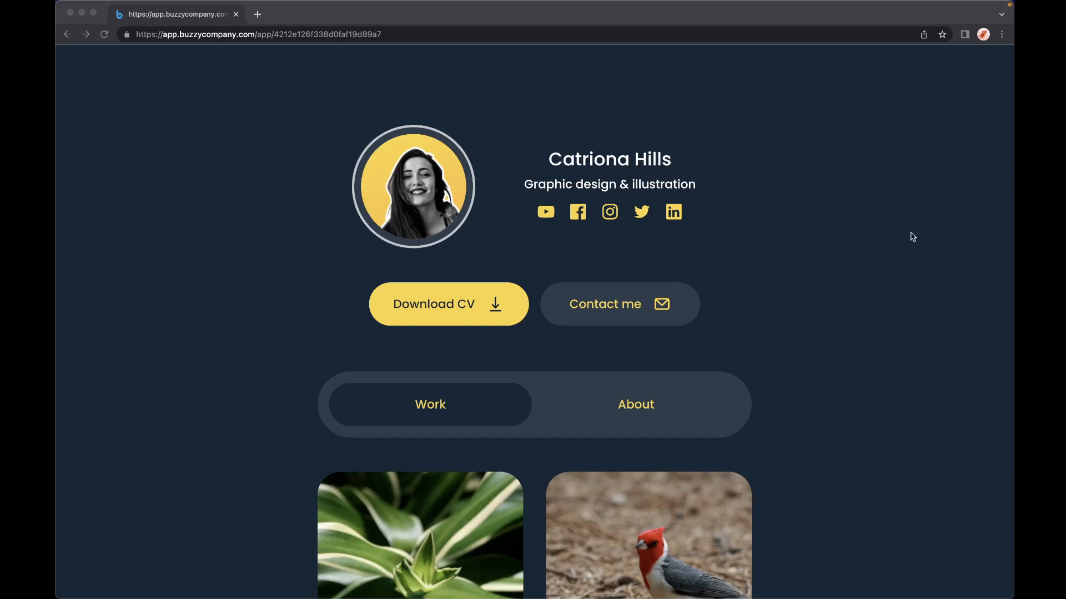
Look through the live portfolio page, open the First project, and review its description, link and captioned images
scroll(827, 376, "down", 2)
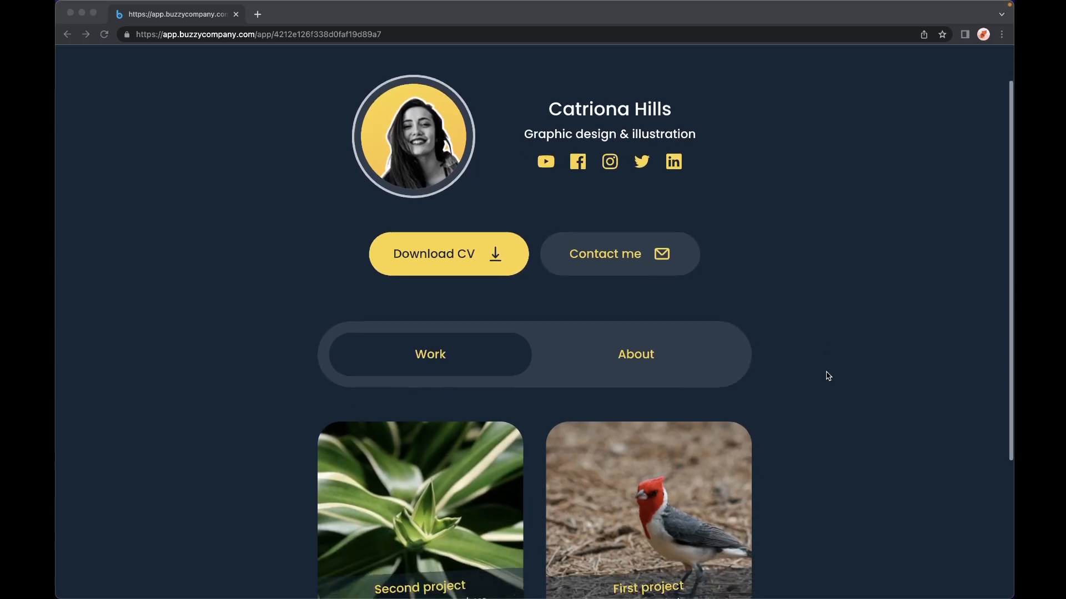
scroll(828, 376, "down", 2)
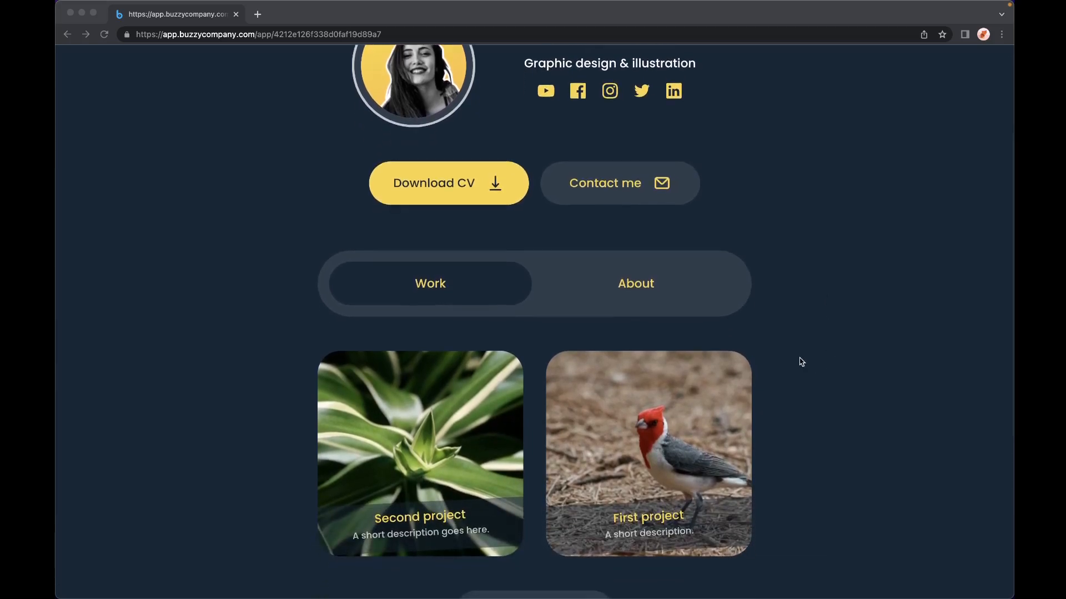
left_click(665, 433)
left_click(666, 433)
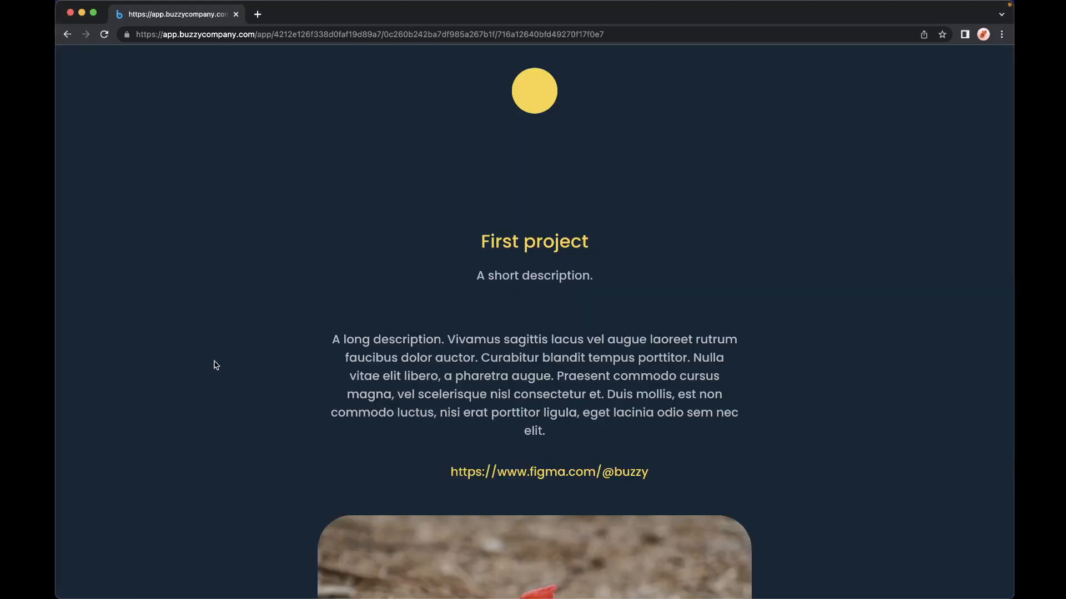
scroll(488, 549, "down", 5)
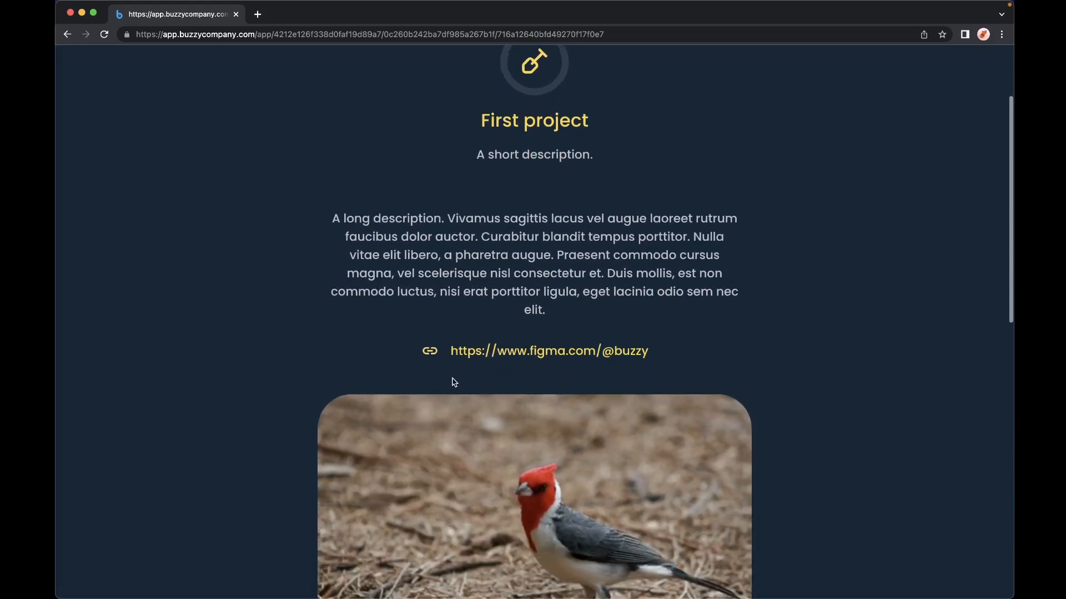
scroll(480, 387, "down", 3)
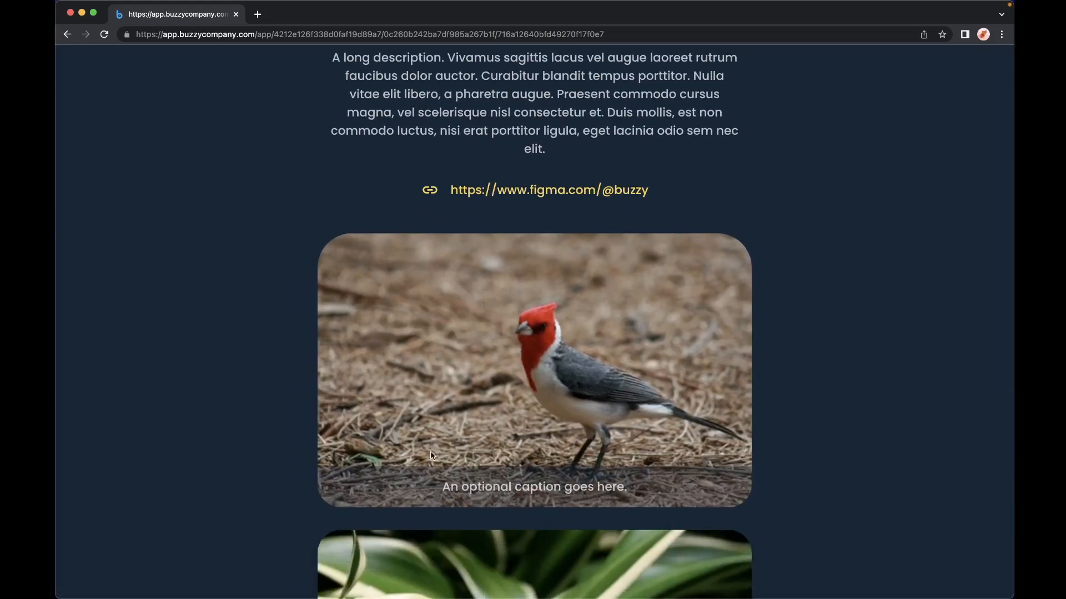
scroll(468, 441, "down", 7)
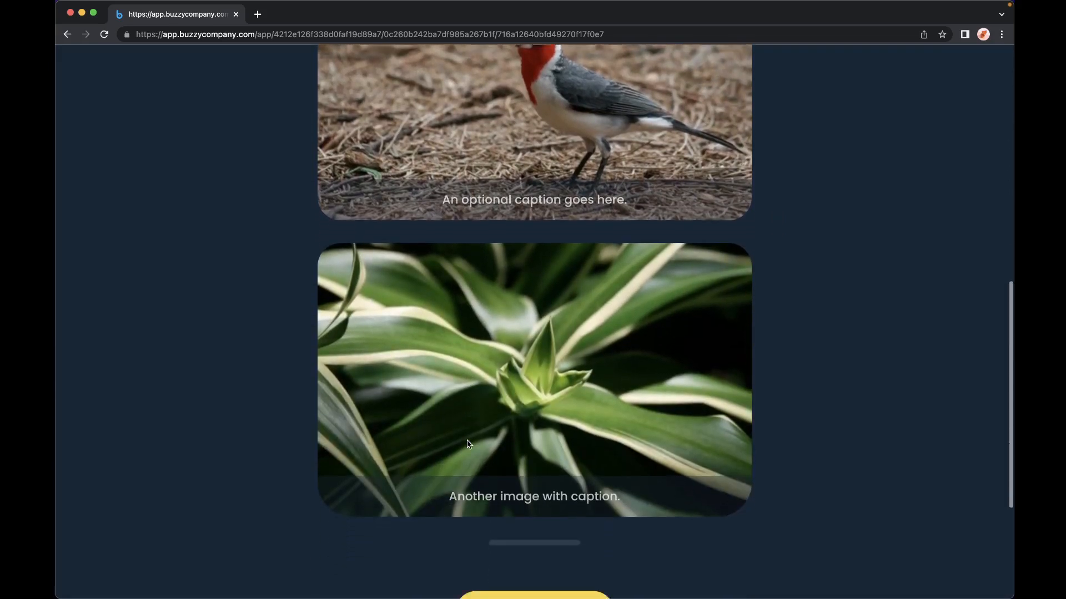
scroll(468, 442, "up", 3)
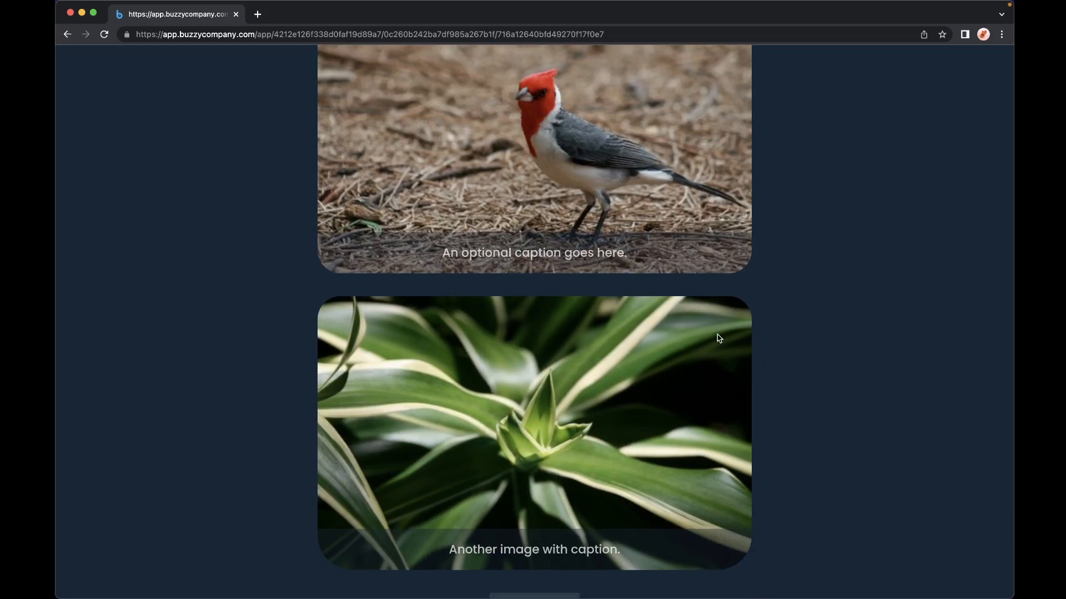
scroll(827, 271, "up", 10)
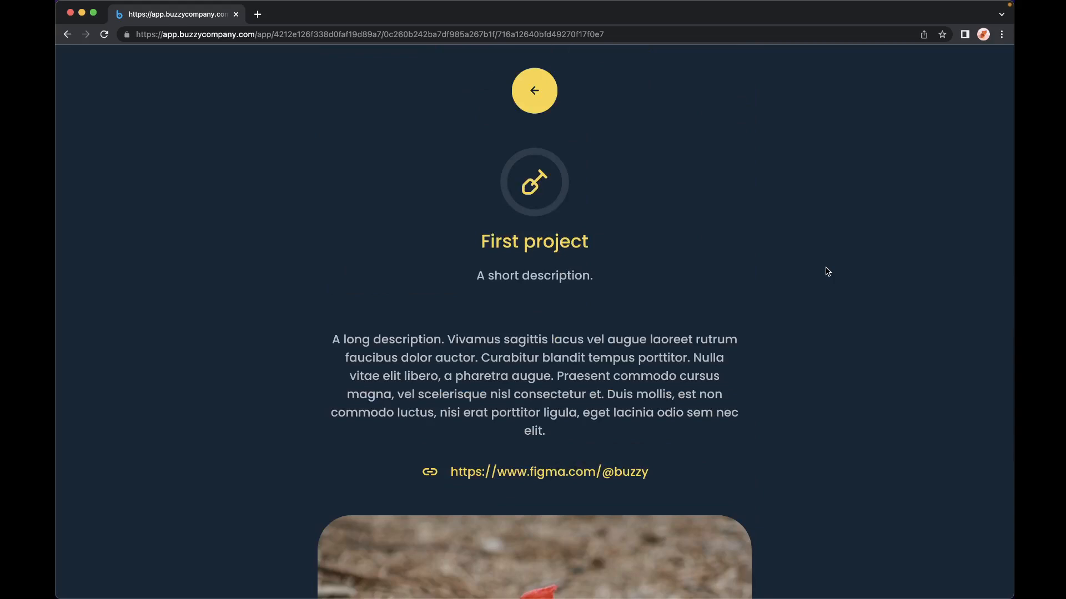
Switch to the portfolio design file in Figma and look over its Work, About and Project screens
key("super+Tab")
key("super+Tab")
key("super+Tab")
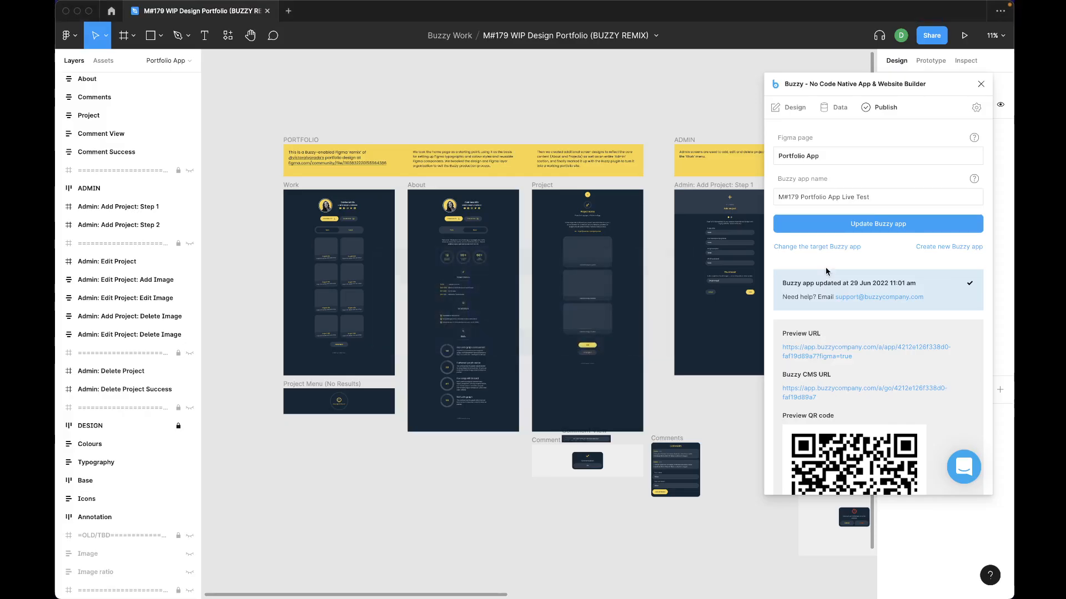
scroll(516, 134, "right", 2)
scroll(516, 134, "down", 1)
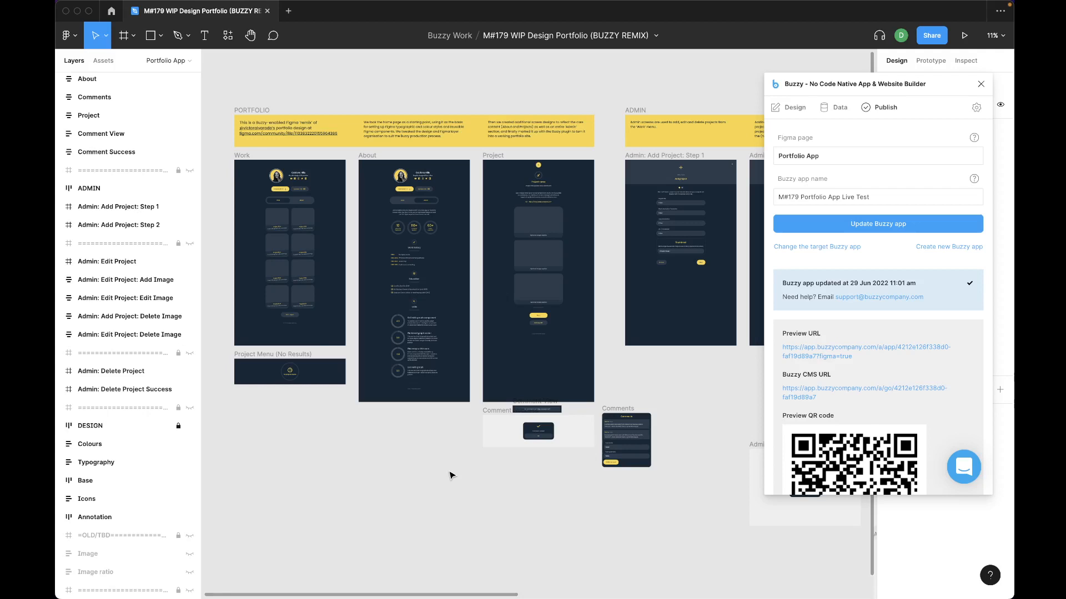
scroll(469, 486, "right", 2)
scroll(469, 485, "down", 1)
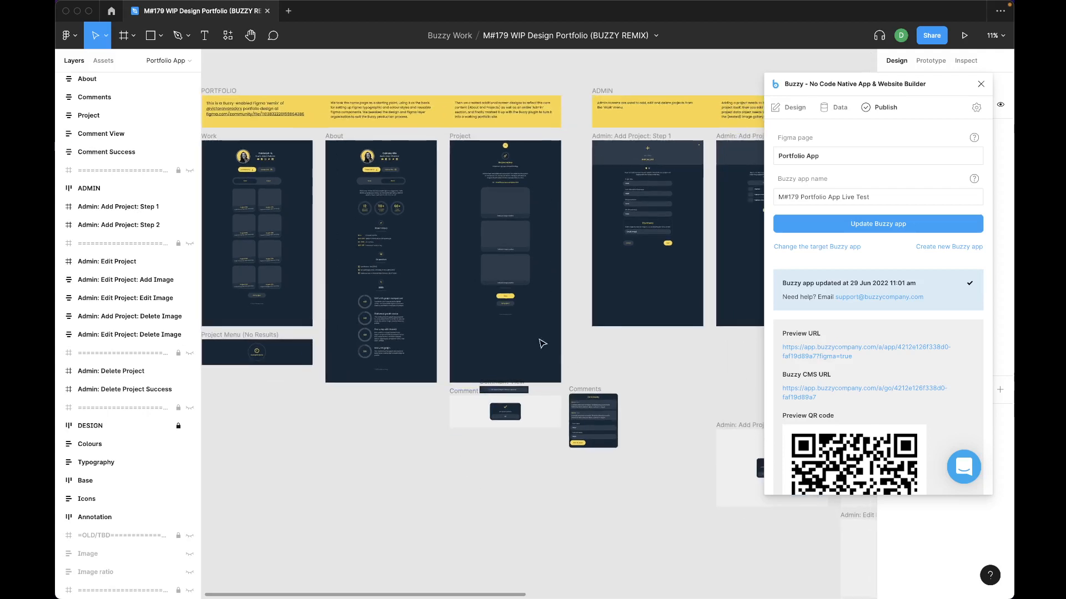
Move the Comments frame into the Project screen's content column, between the divider below the last image and the Back button, and deselect it
left_click(607, 414)
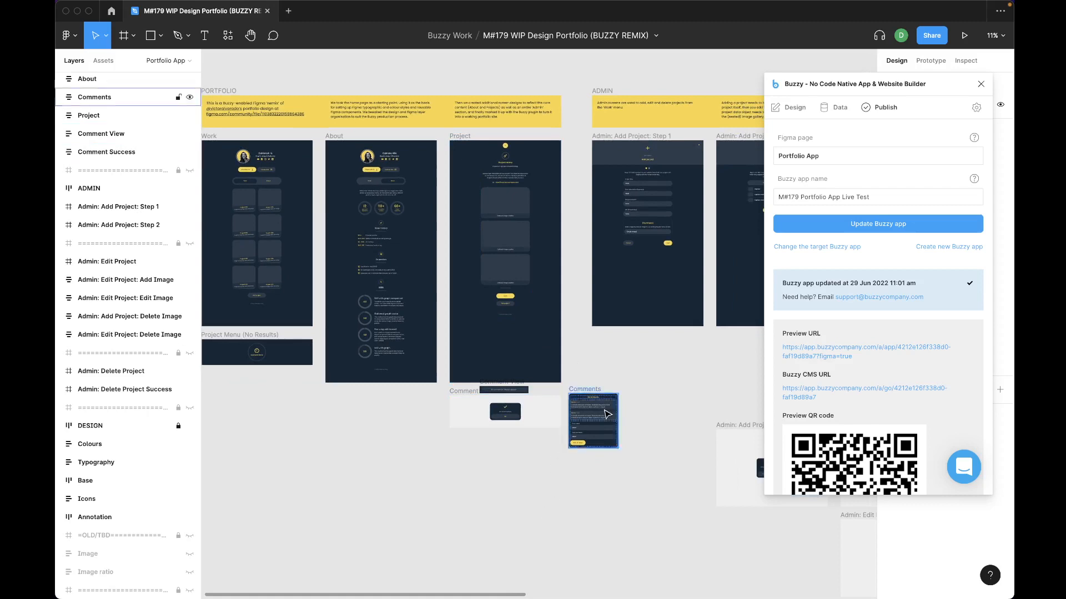
scroll(658, 380, "up", 5)
scroll(659, 381, "down", 2)
scroll(659, 382, "left", 3)
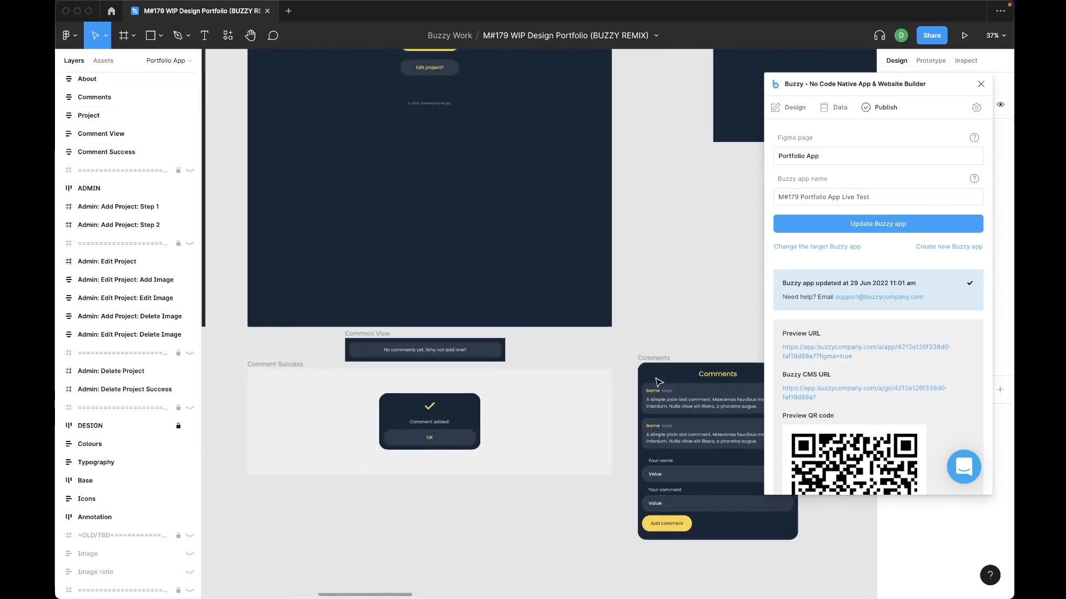
scroll(659, 381, "up", 3)
scroll(658, 382, "right", 1)
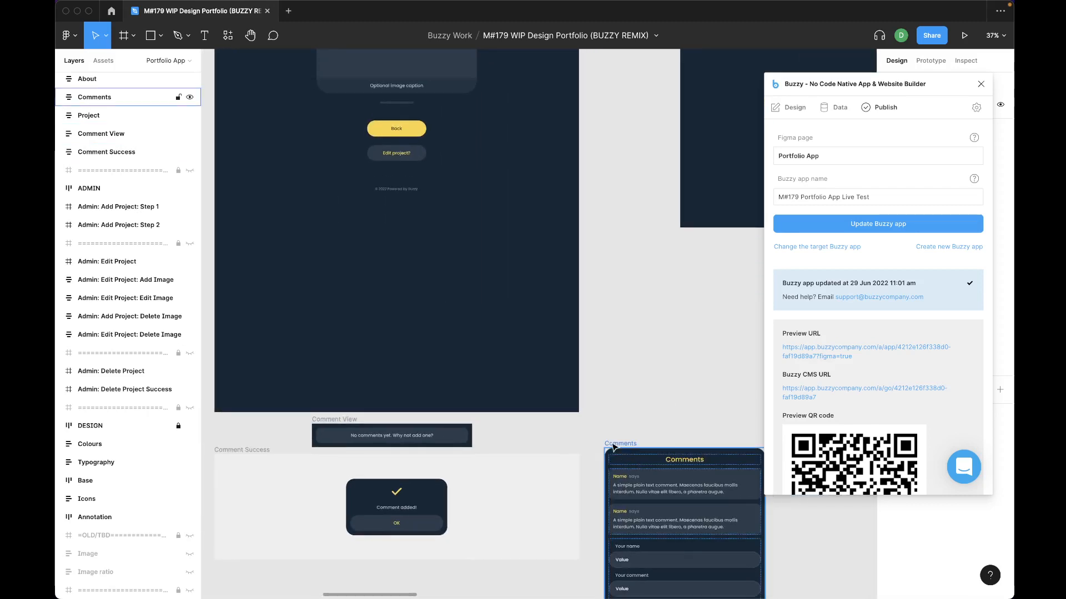
left_click_drag(614, 447, 427, 121)
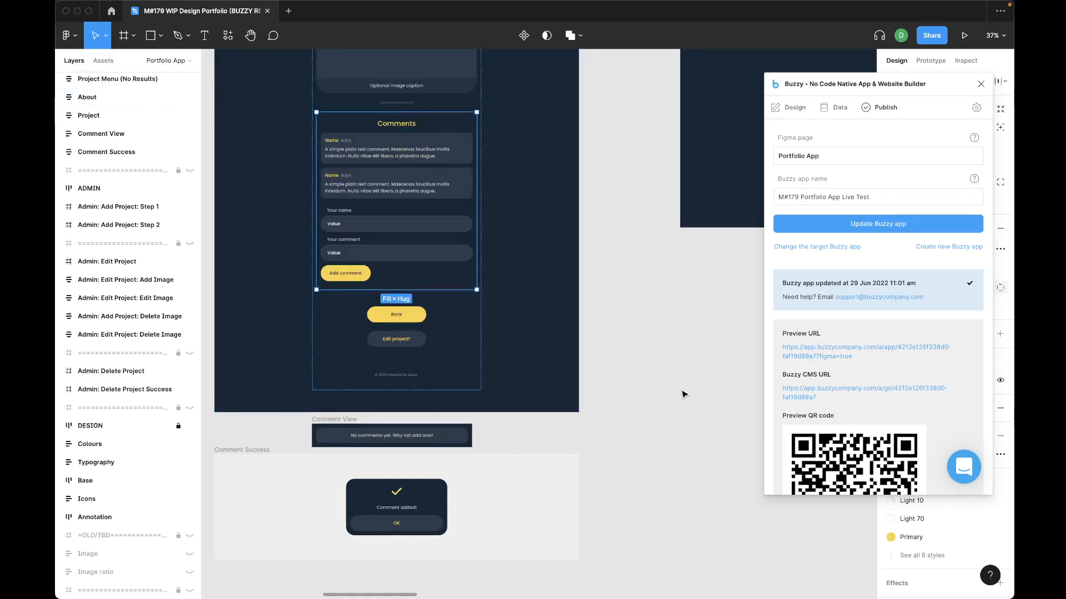
scroll(682, 395, "down", 2)
scroll(683, 394, "left", 1)
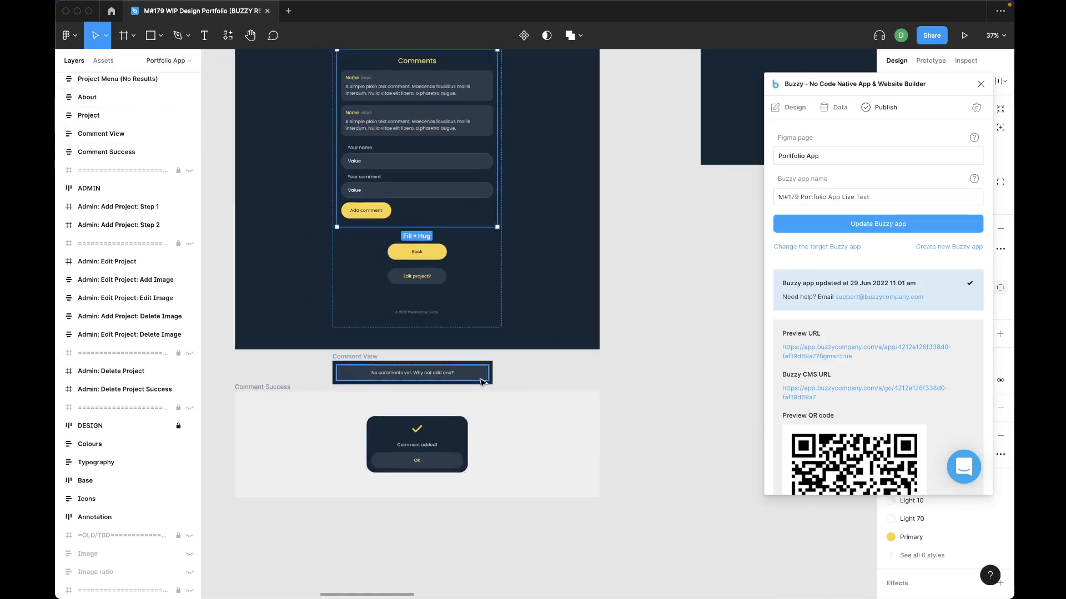
scroll(673, 364, "up", 4)
scroll(674, 365, "left", 2)
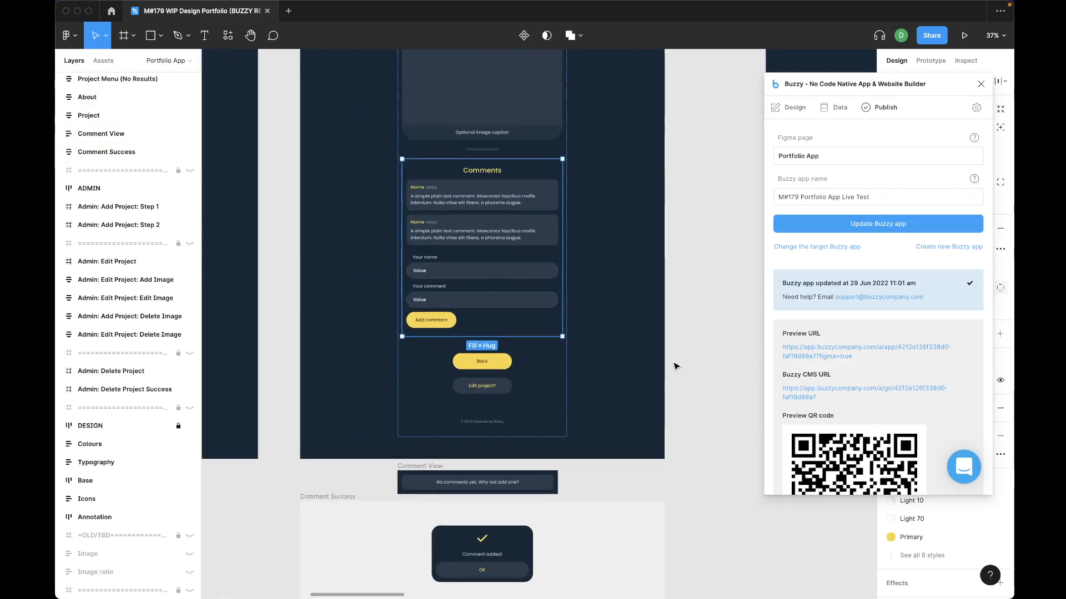
left_click(709, 272)
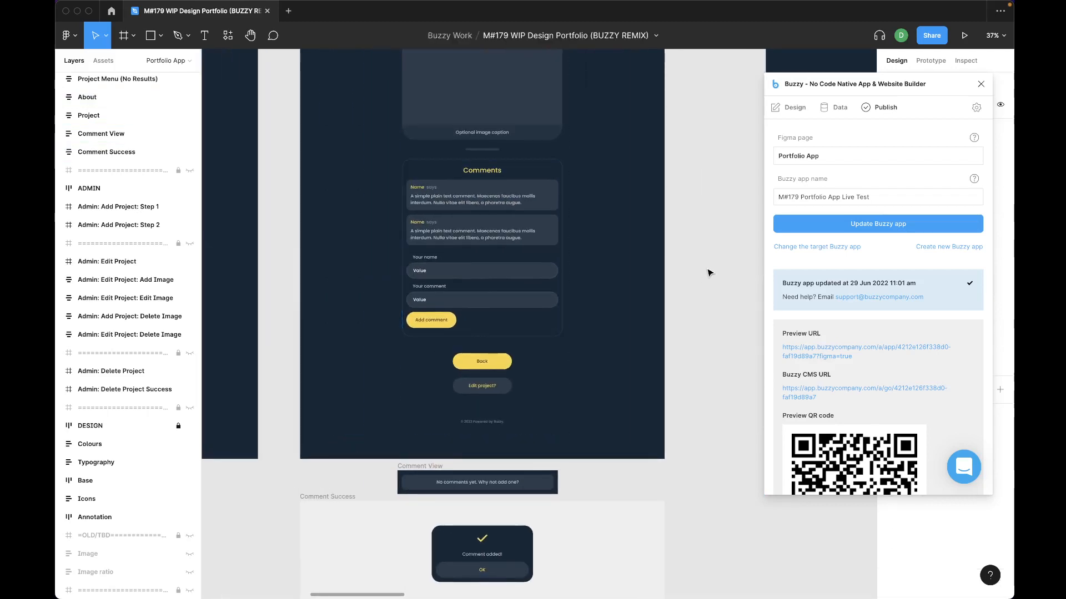
Examine the field names and types of the Images and Projects microapps in the Buzzy plugin's data model
scroll(708, 272, "up", 3)
scroll(709, 273, "left", 1)
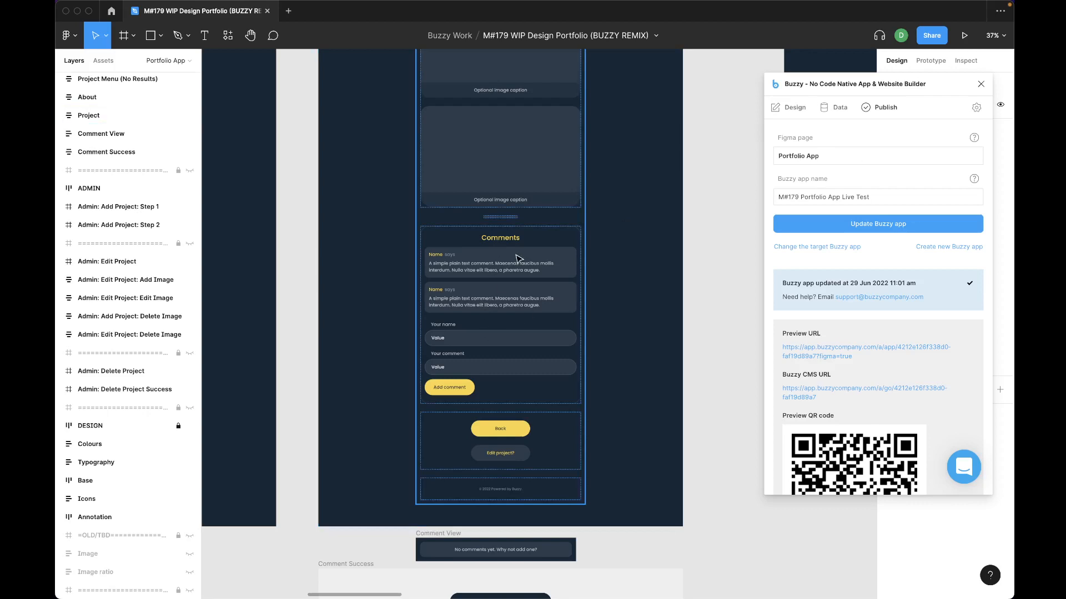
left_click(827, 112)
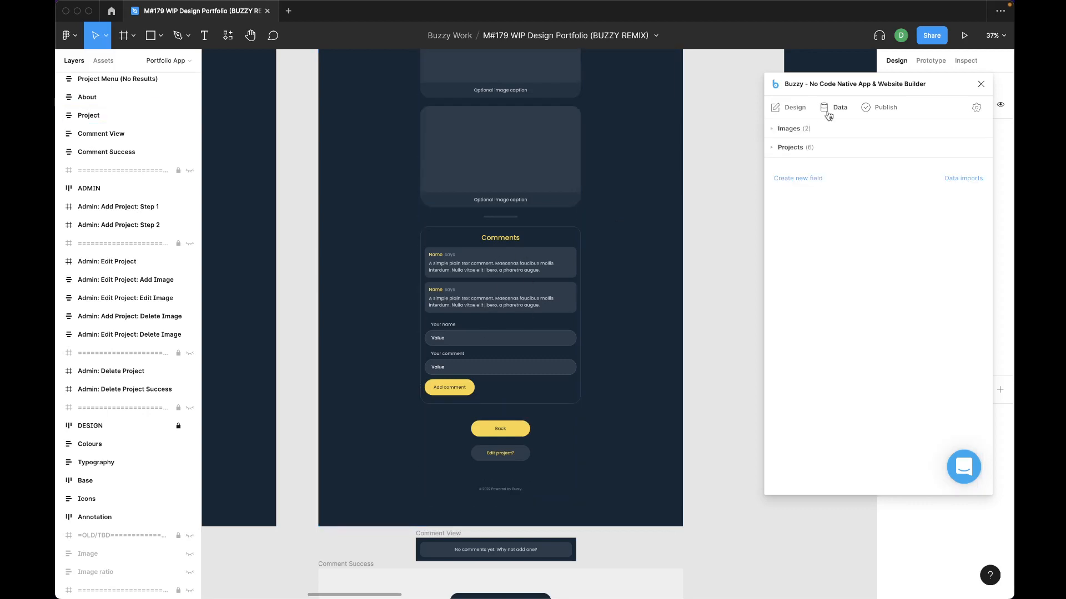
left_click(772, 130)
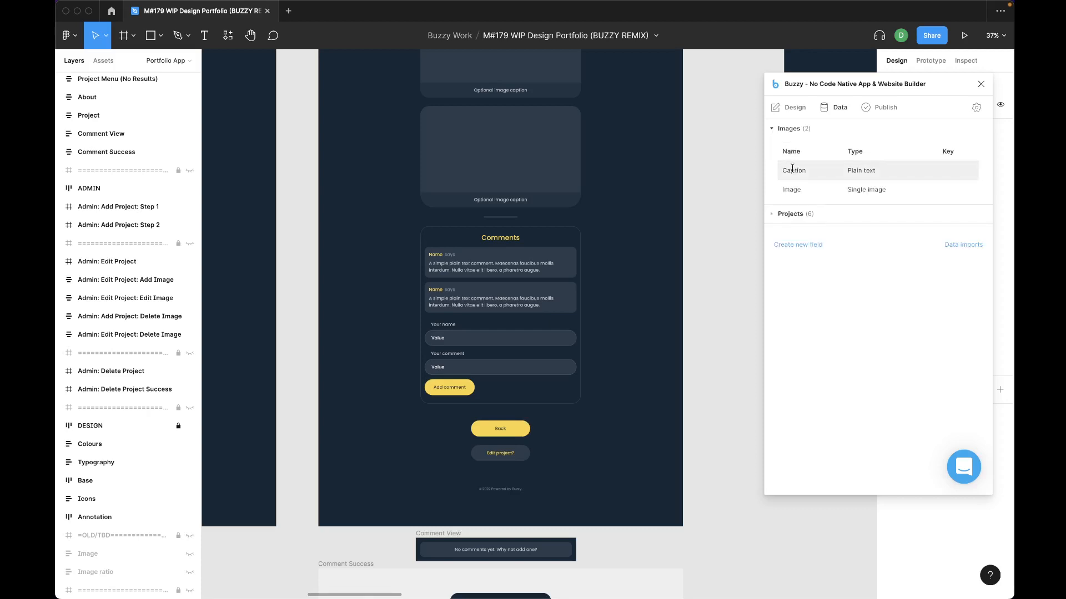
left_click(774, 214)
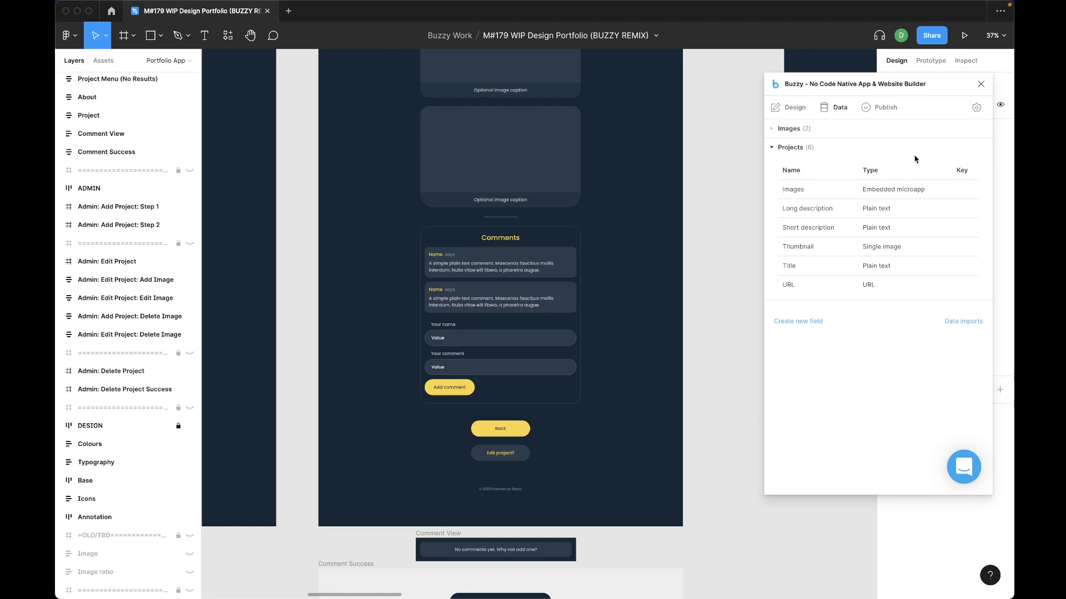
left_click(773, 148)
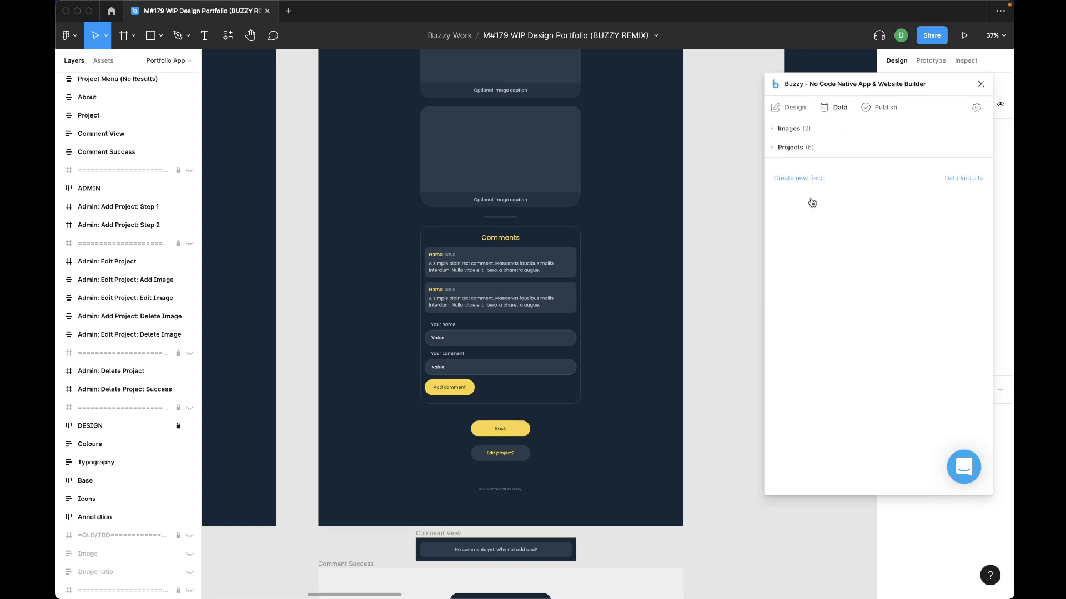
Create a new Comments microapp with a plain text, non-key field called Name, and expand its field list
left_click(803, 180)
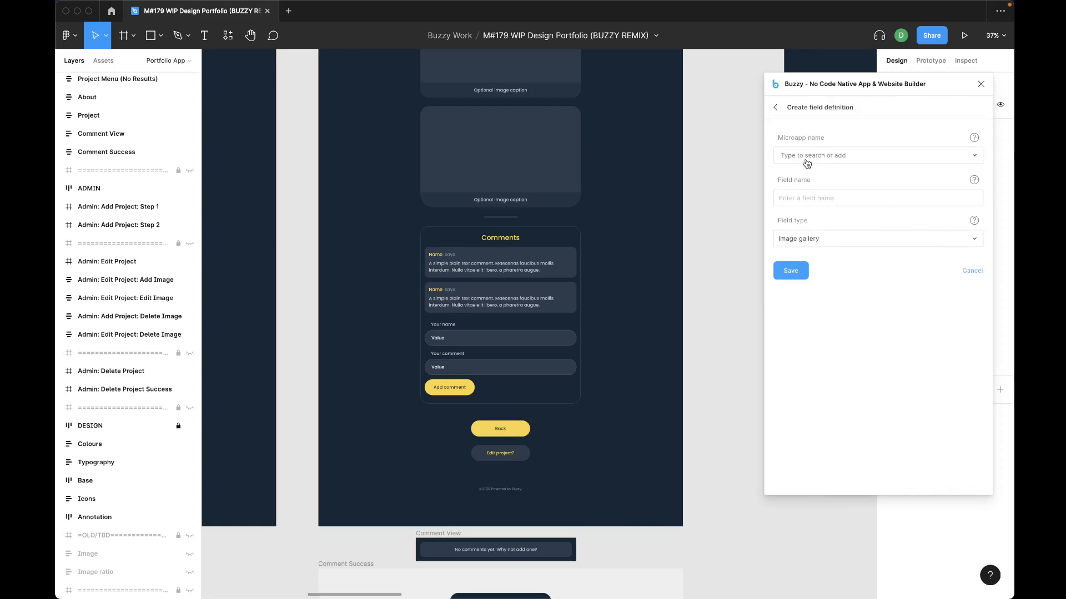
left_click(806, 157)
type("Comments")
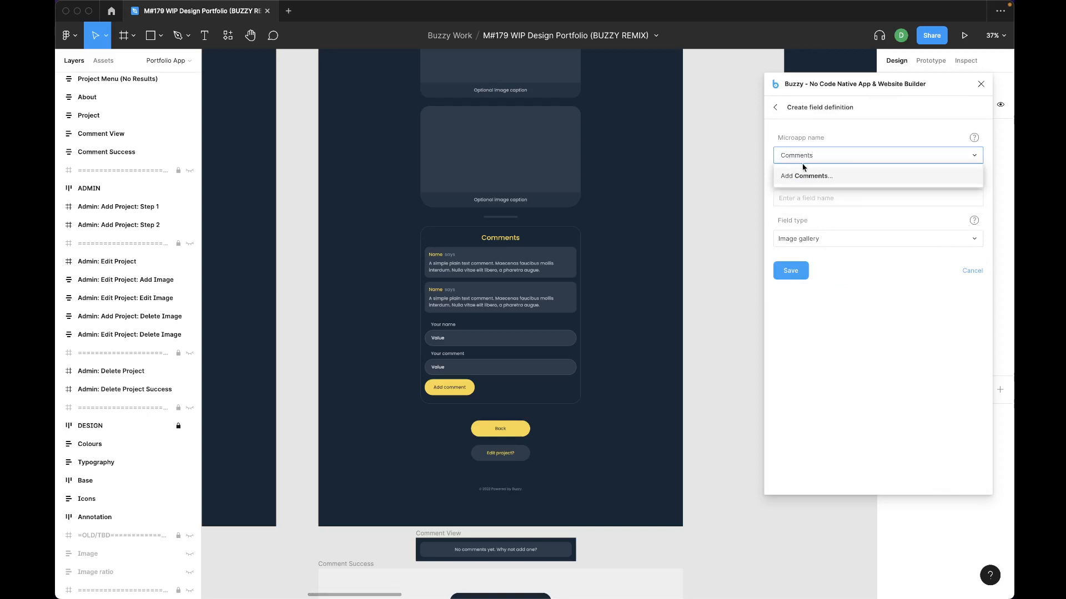
left_click(818, 173)
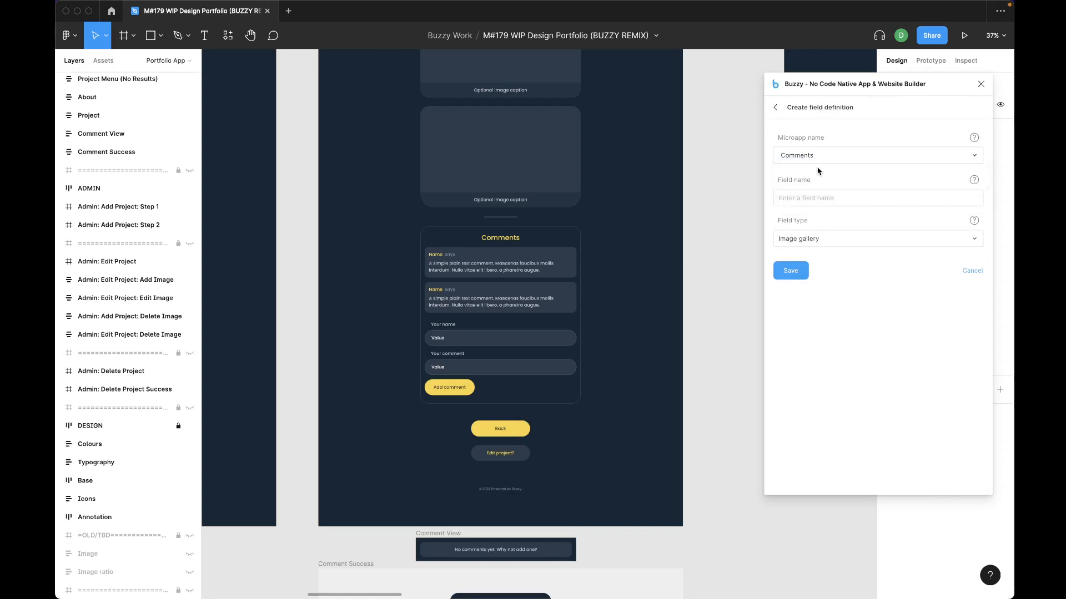
left_click(794, 197)
type("Name")
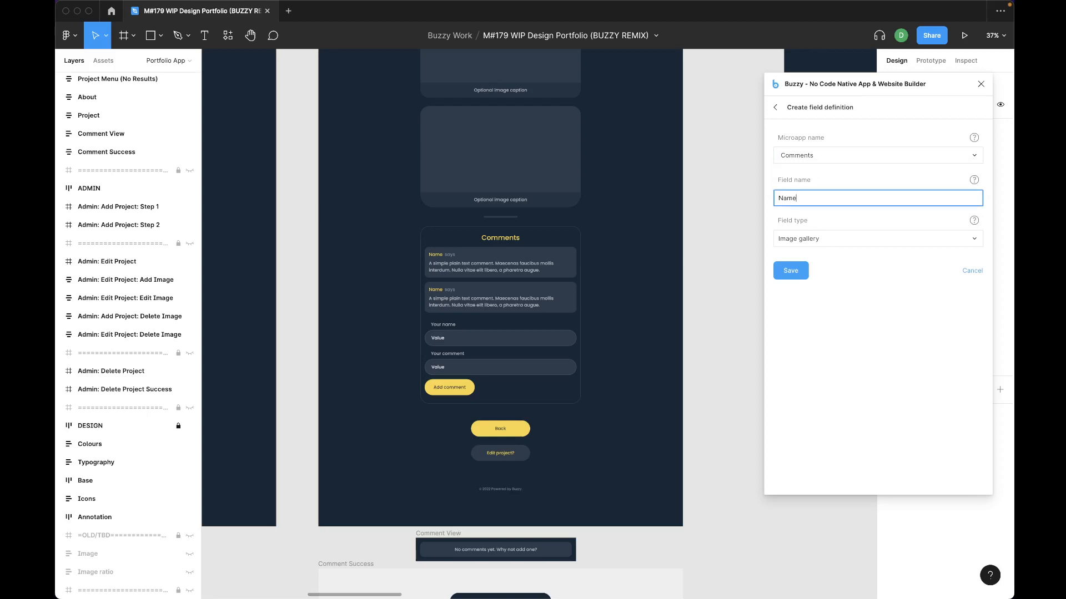
left_click(827, 239)
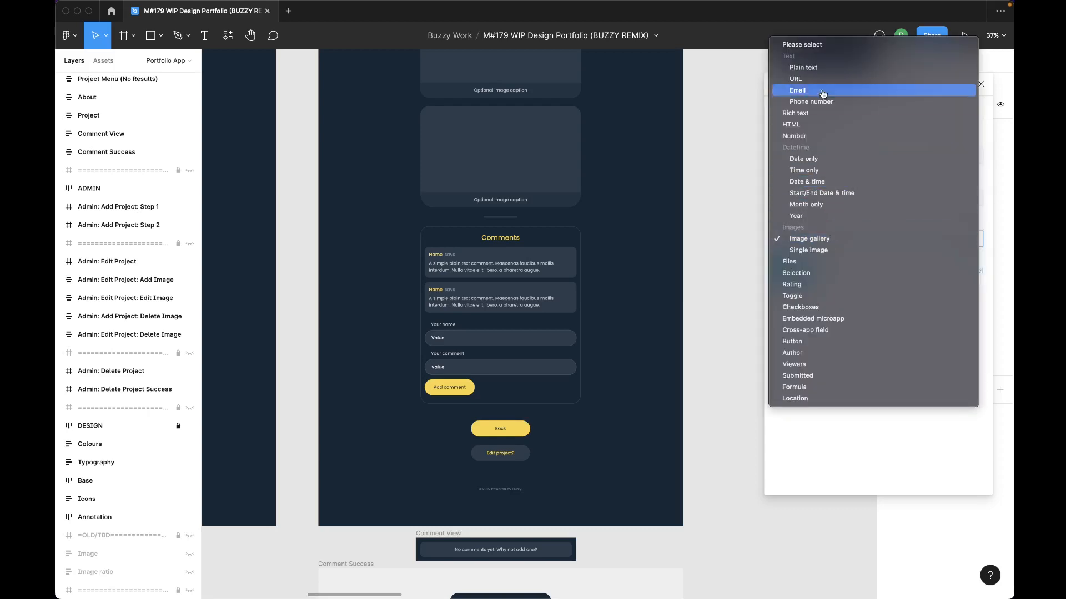
left_click(824, 69)
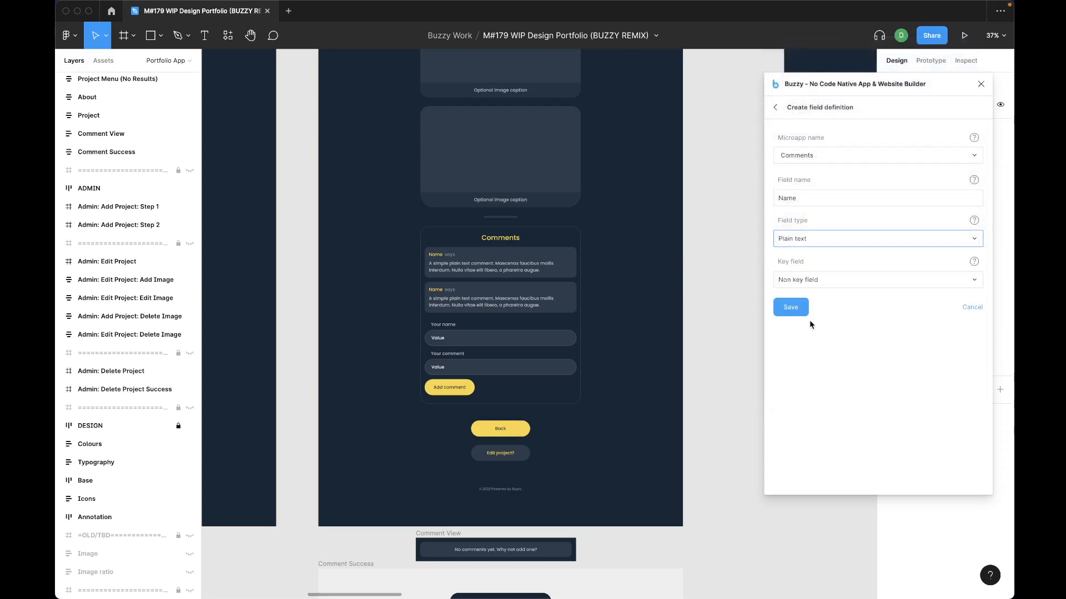
left_click(793, 312)
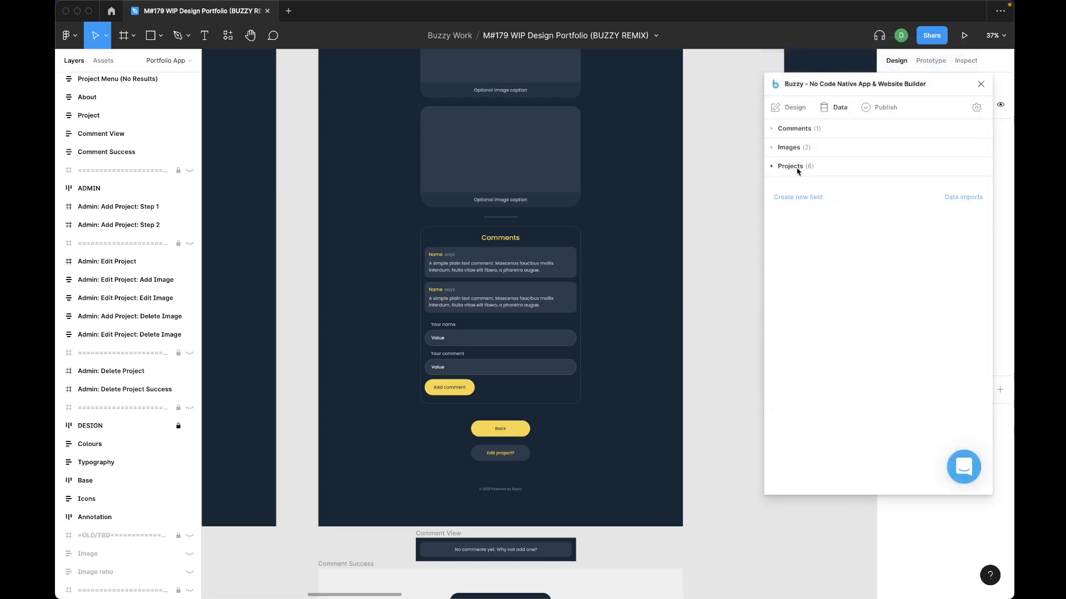
left_click(768, 129)
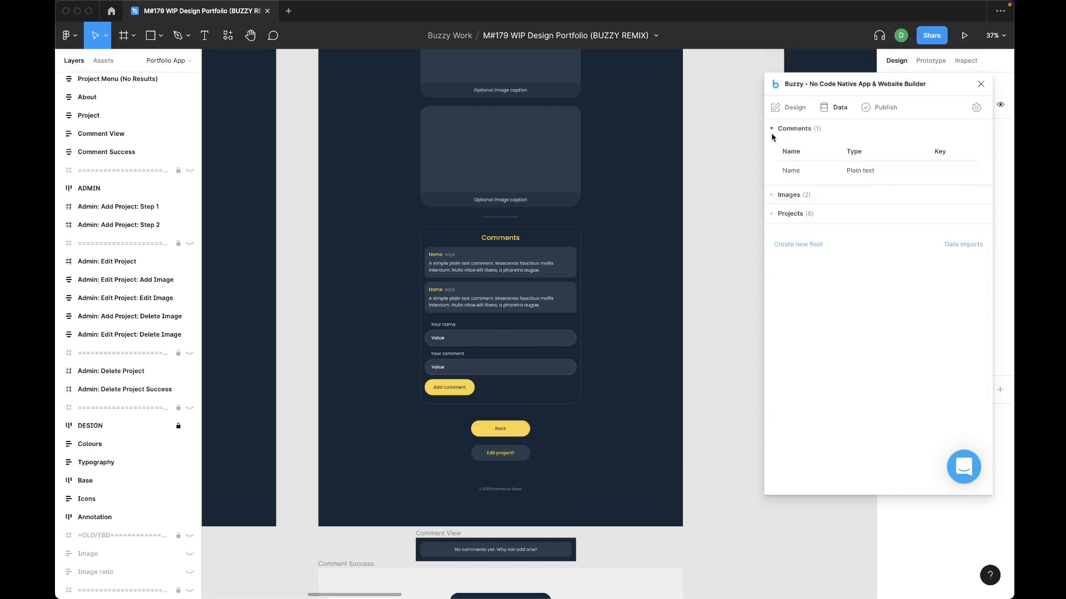
Add a plain text, non-key field called Comment to the Comments microapp
left_click(797, 247)
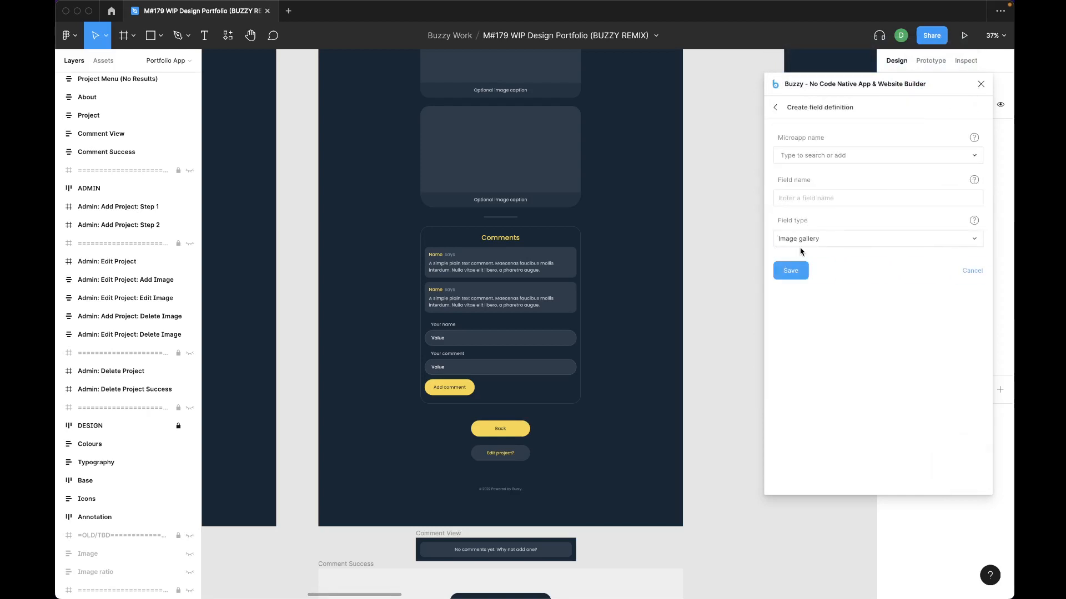
left_click(818, 161)
left_click(808, 175)
left_click(799, 197)
type("Comment")
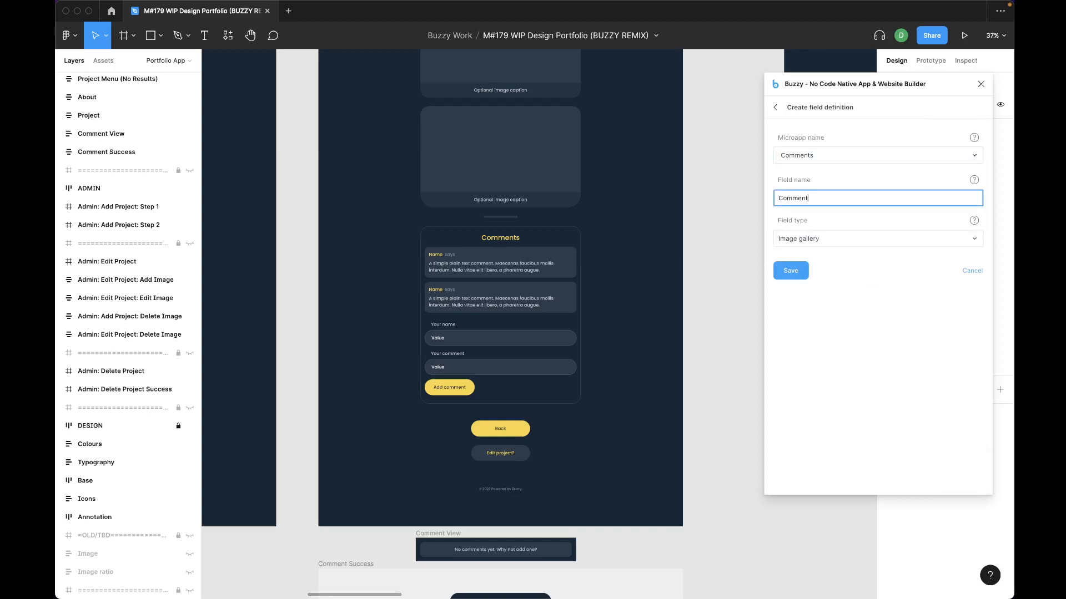
left_click(799, 238)
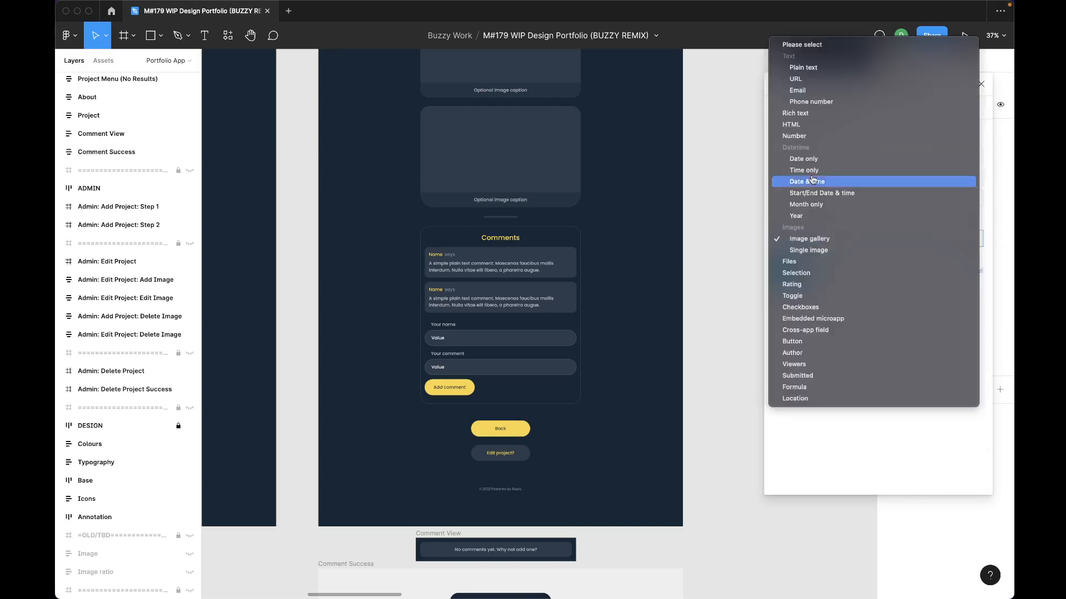
left_click(818, 73)
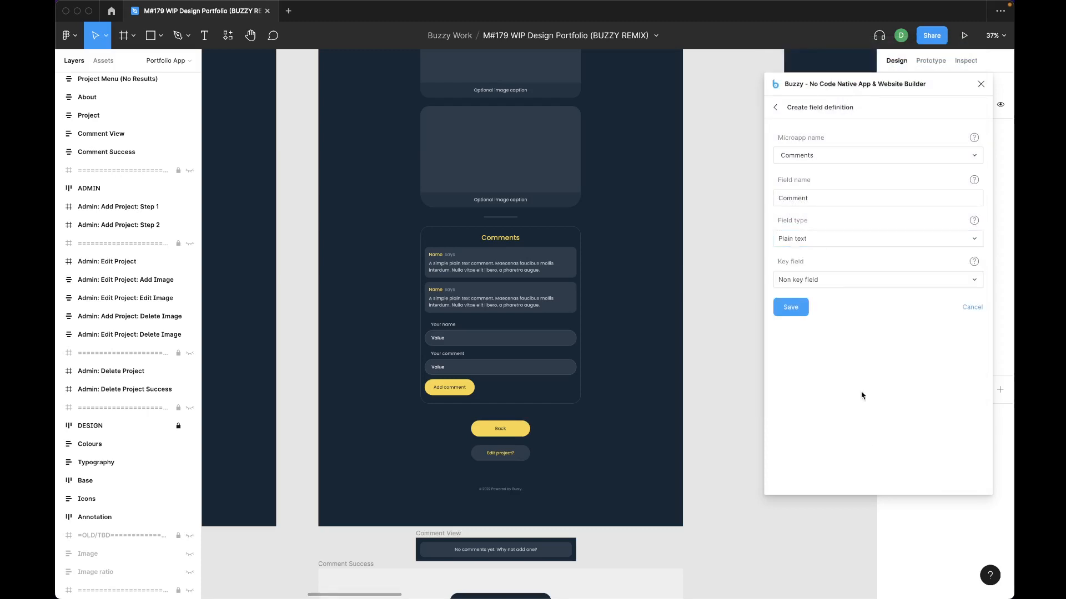
left_click(796, 310)
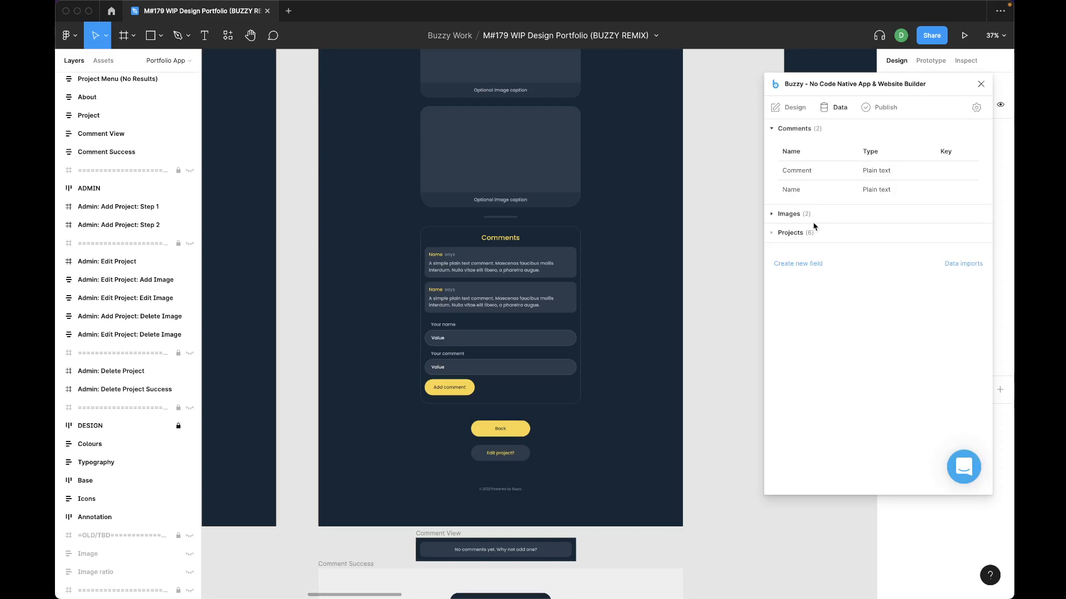
Add a field called Comments to the Projects microapp, with type Embedded microapp and Comments as the embedded microapp
left_click(773, 233)
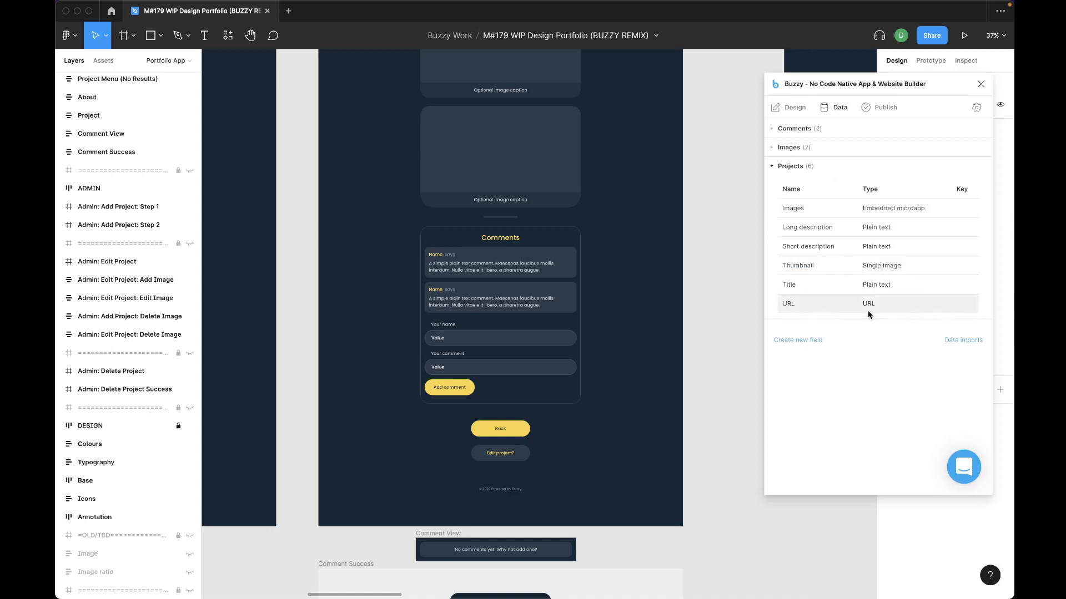
left_click(806, 339)
left_click(844, 162)
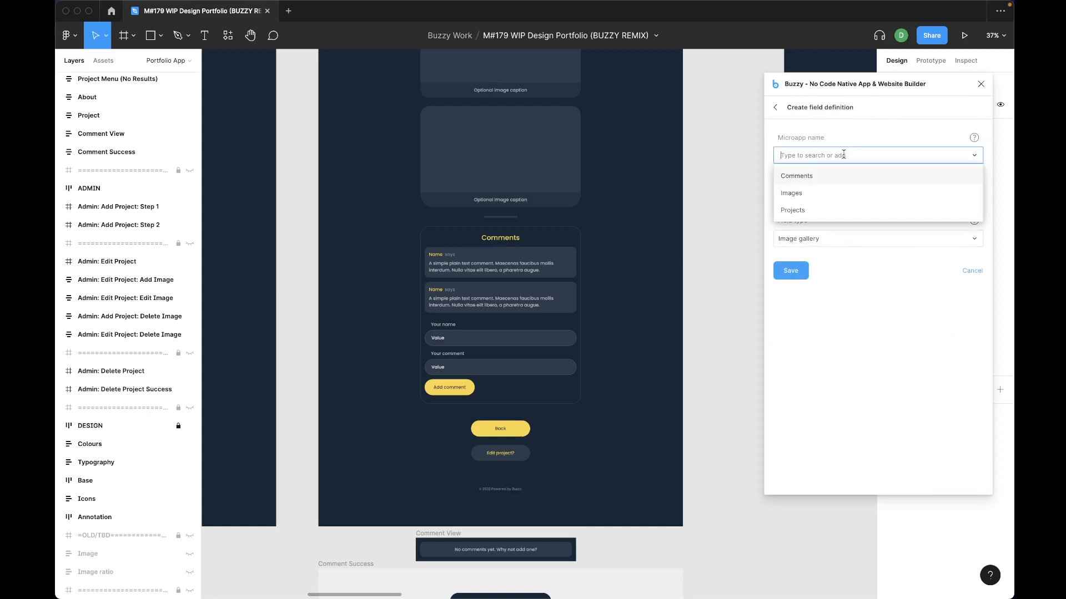
left_click(802, 208)
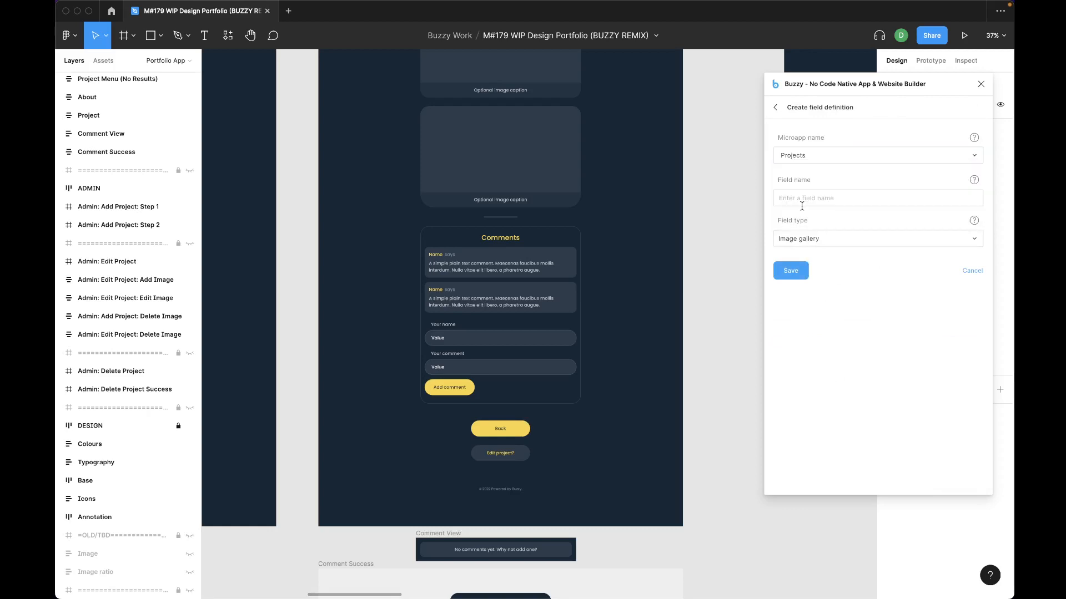
left_click(832, 198)
type("Comments")
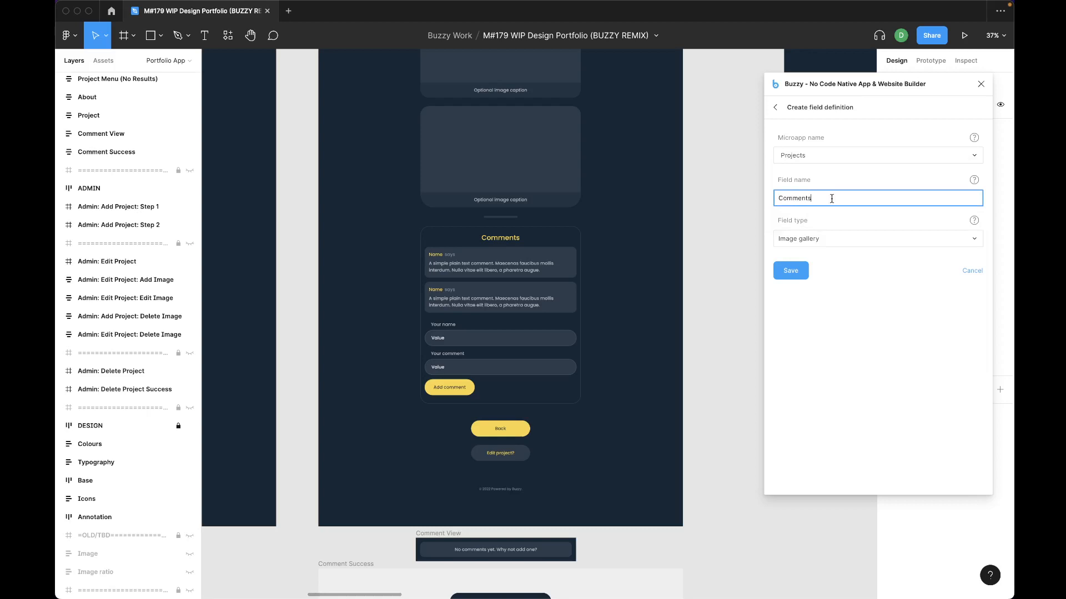
left_click(816, 237)
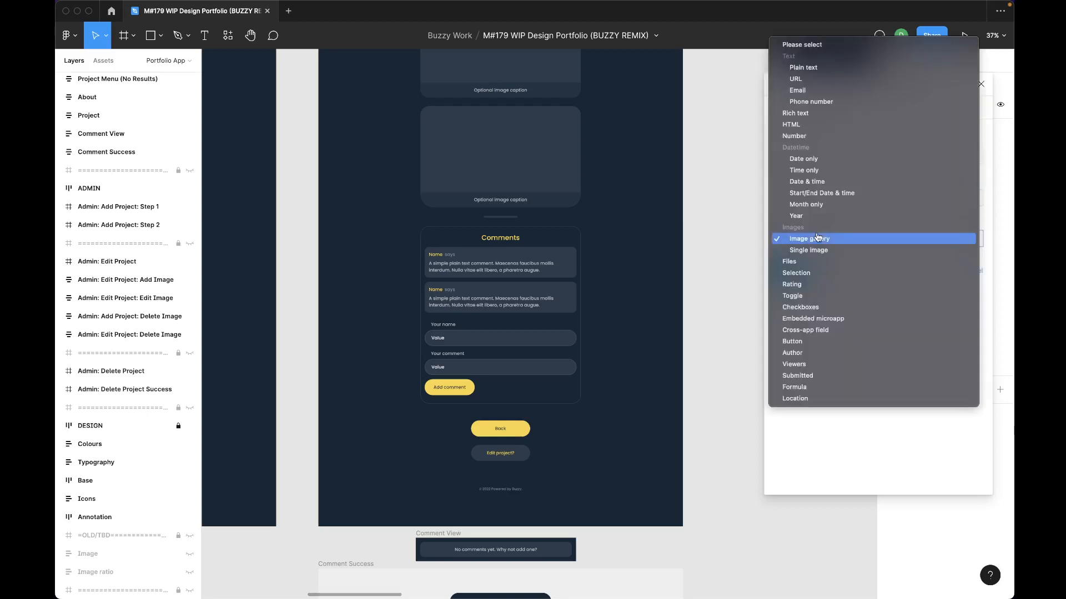
left_click(821, 318)
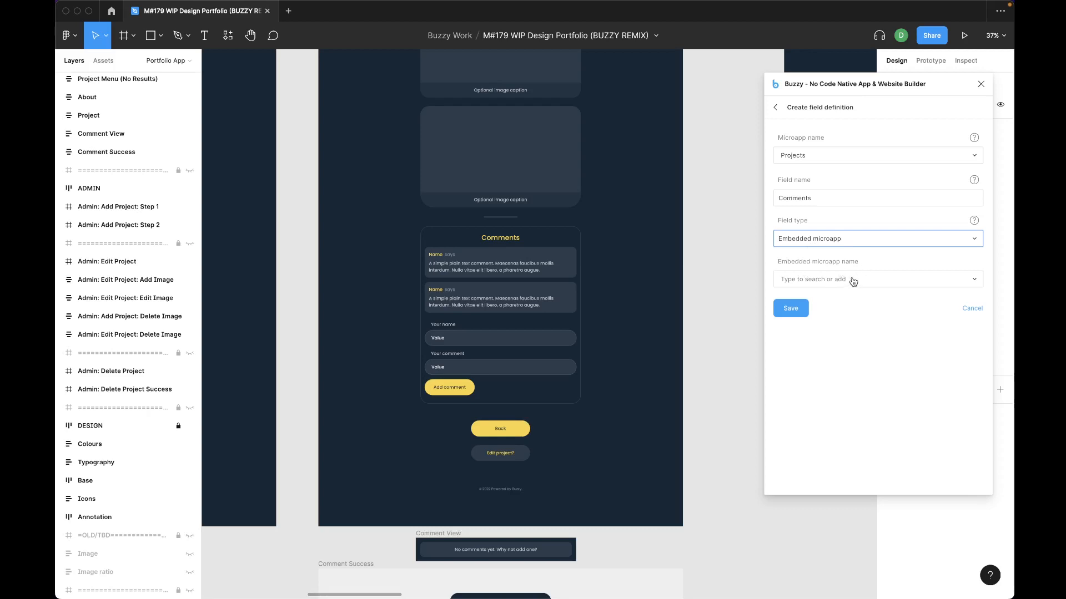
left_click(852, 279)
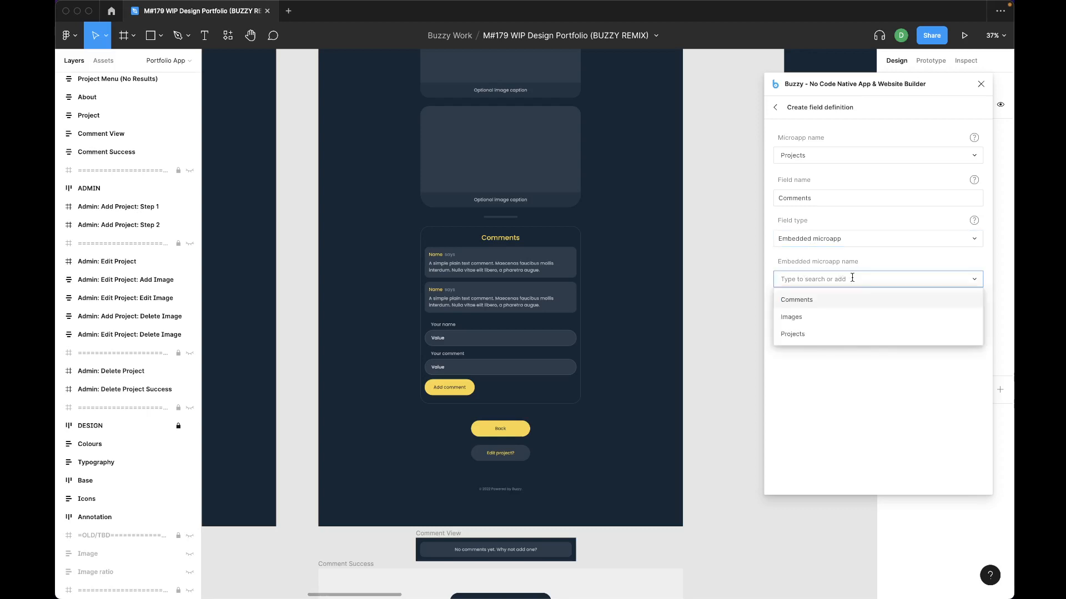
left_click(802, 300)
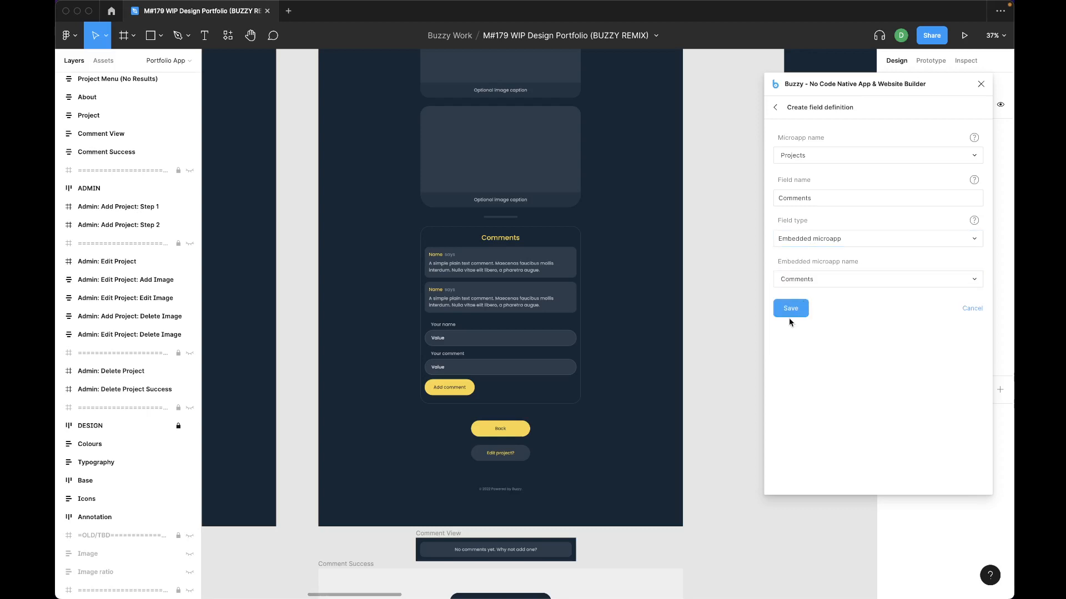
left_click(794, 312)
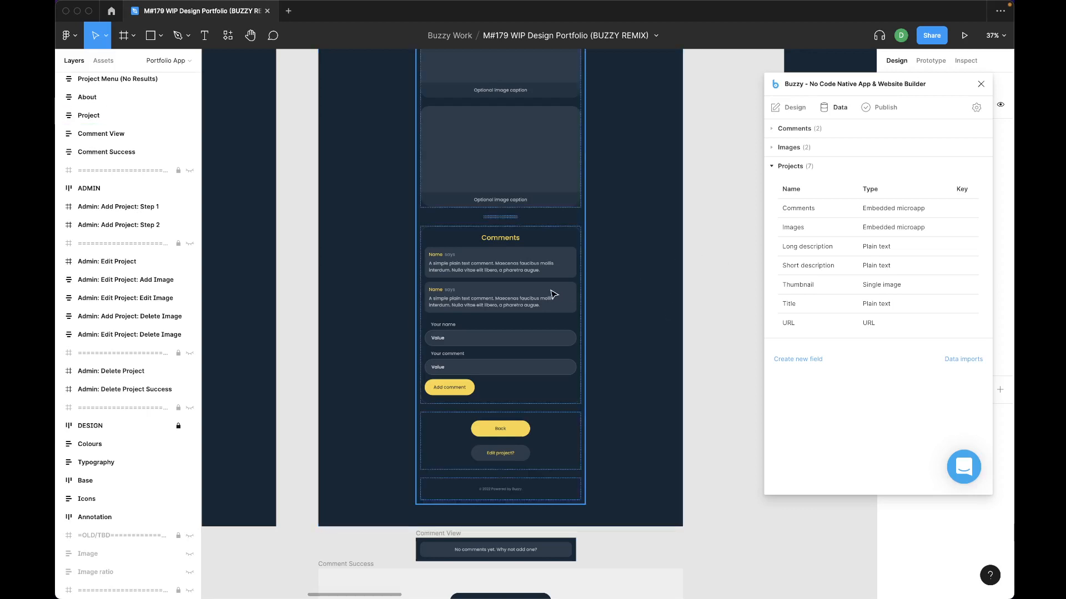
Assign the Comment List layer in the Project screen's Comments frame the Field role, linked to Projects / Comments [Embedded microapp]
scroll(553, 294, "up", 10)
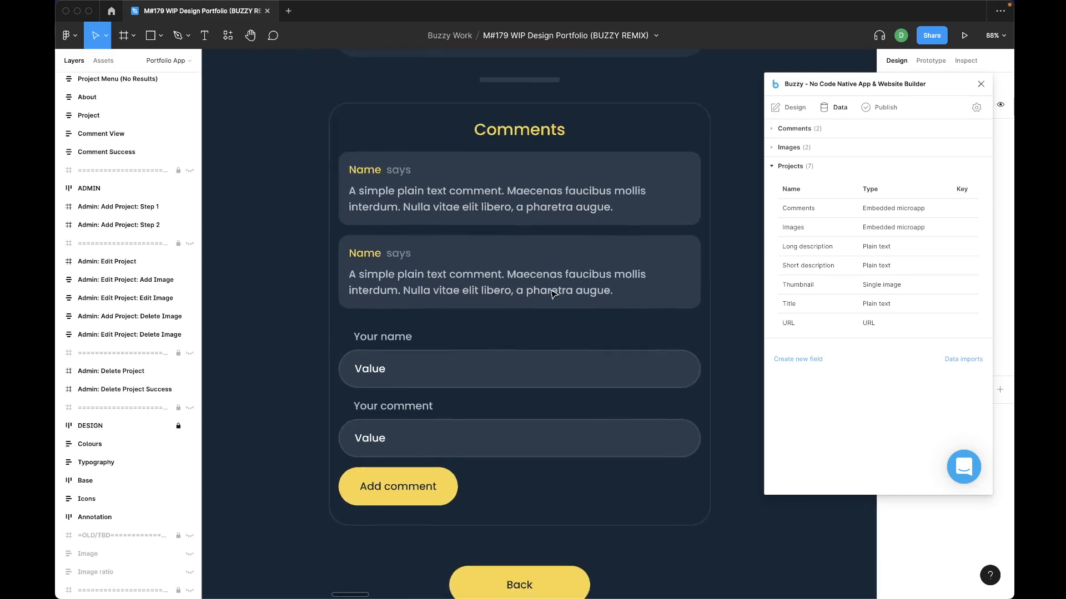
scroll(553, 294, "up", 1)
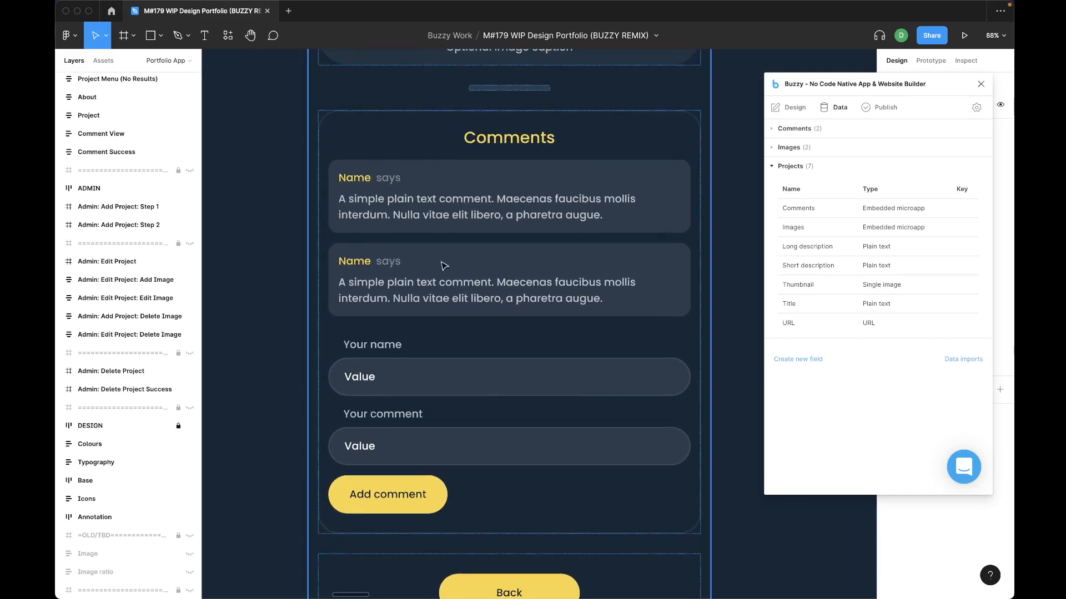
left_click(442, 184)
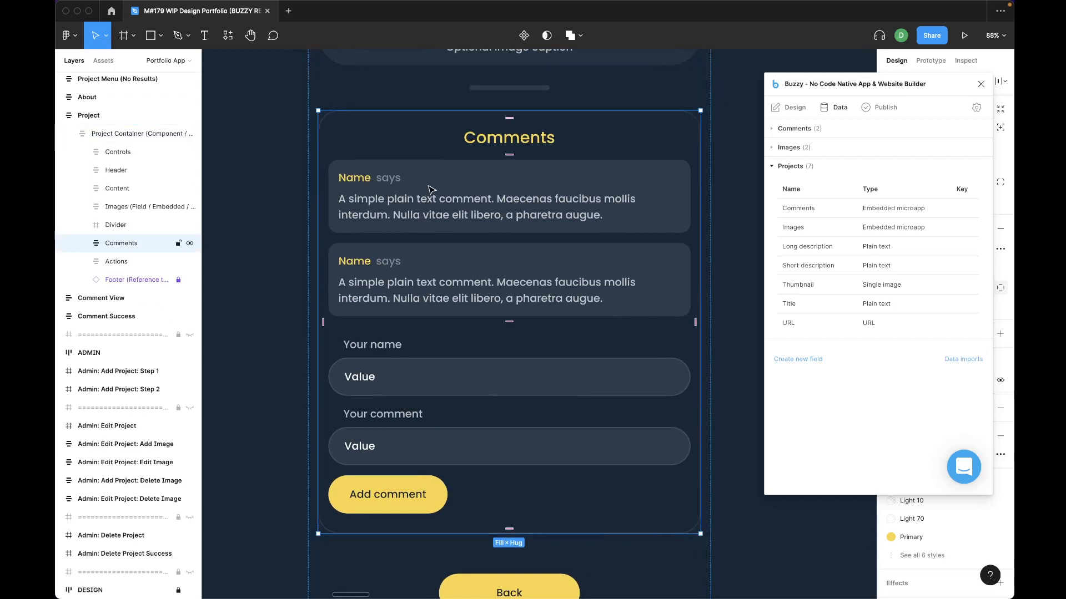
left_click(82, 243)
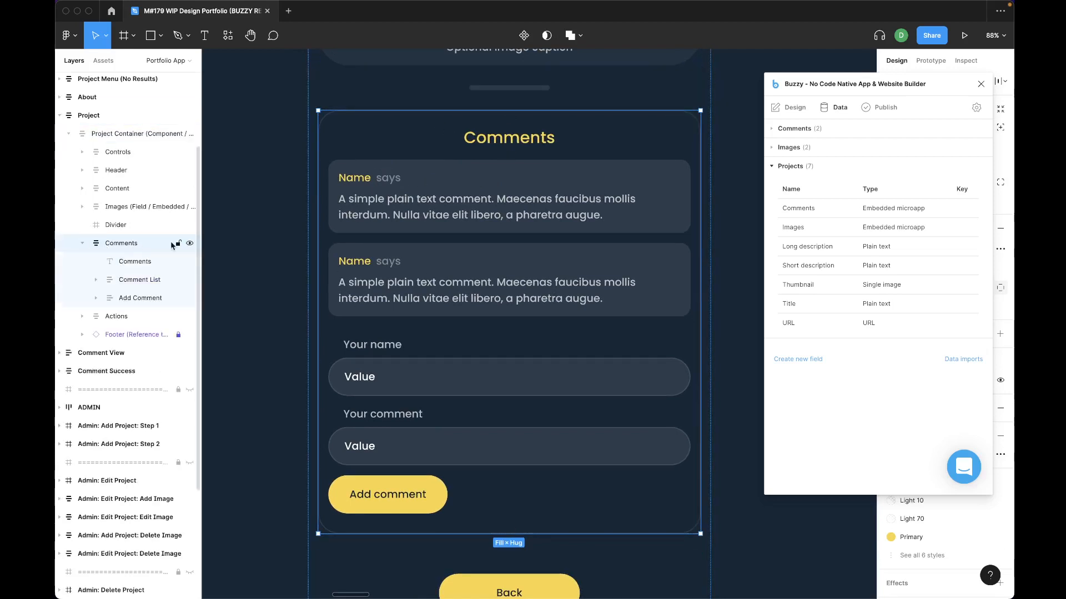
left_click(130, 279)
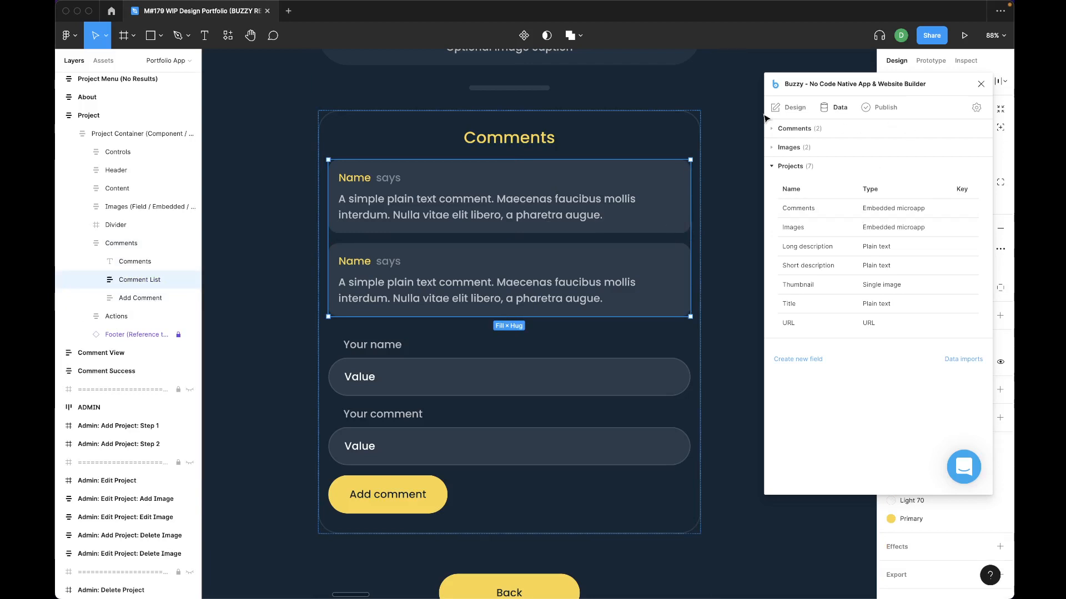
left_click(788, 108)
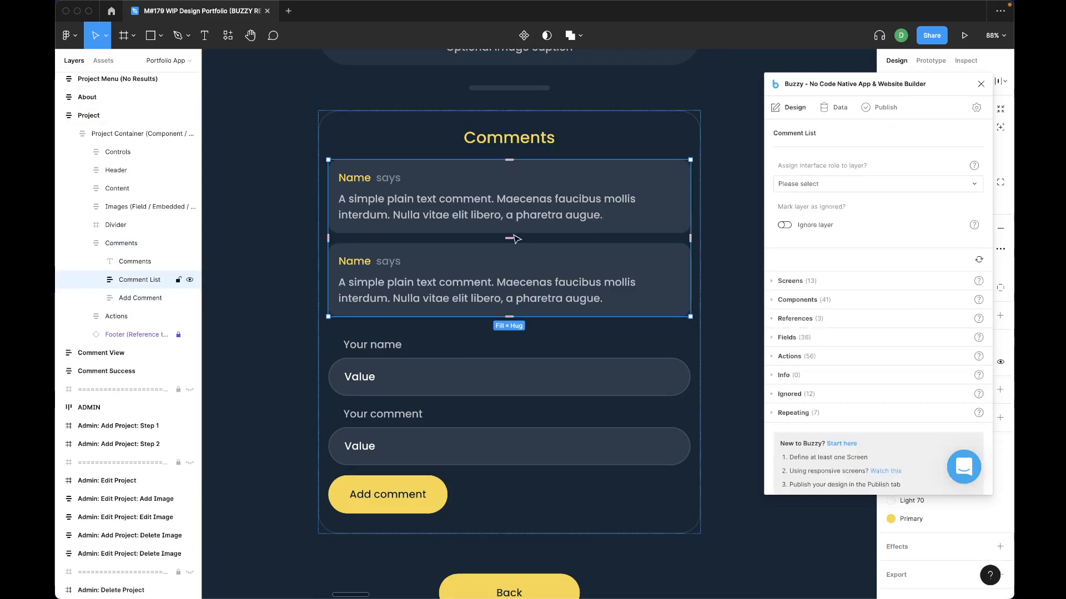
left_click(823, 184)
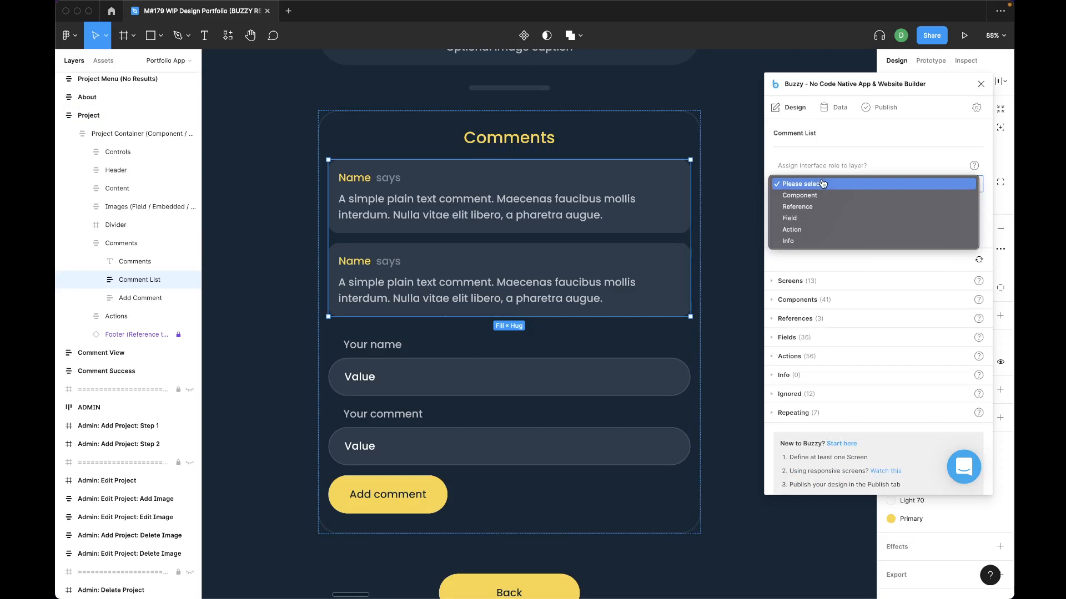
left_click(796, 218)
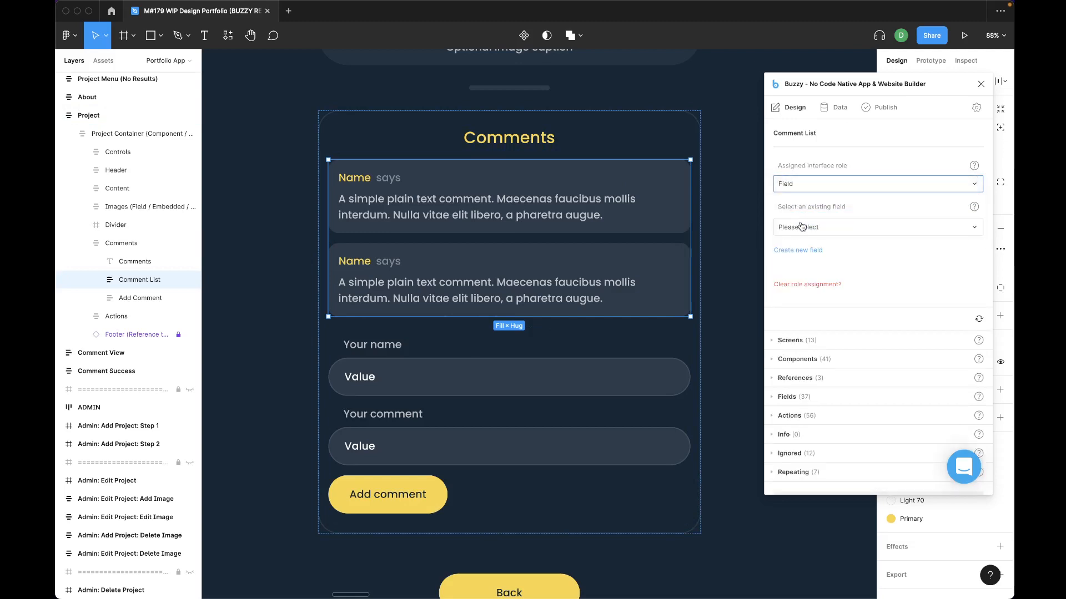
left_click(801, 227)
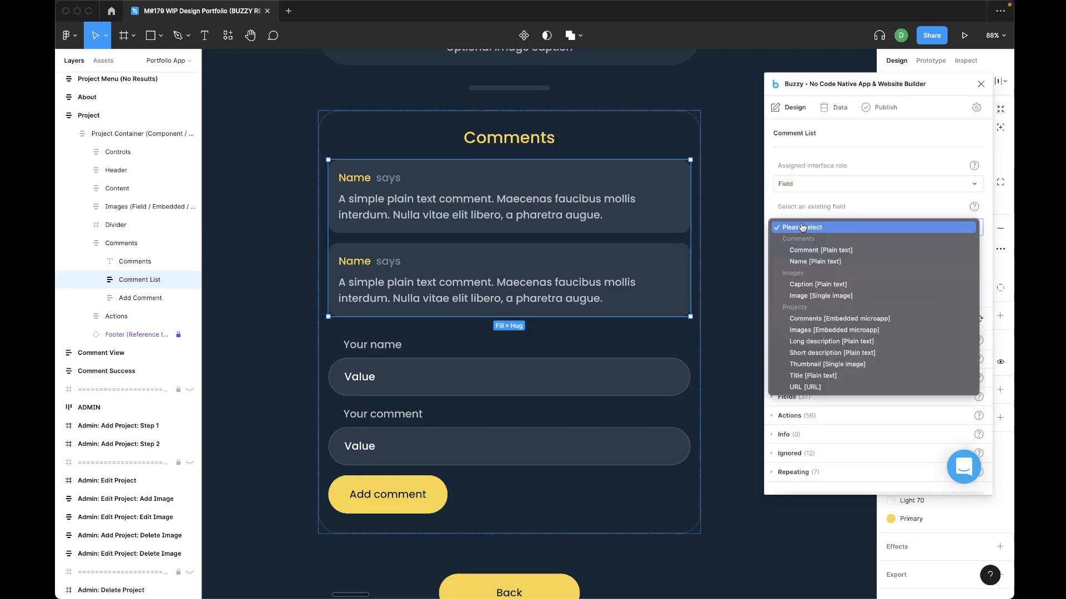
left_click(840, 320)
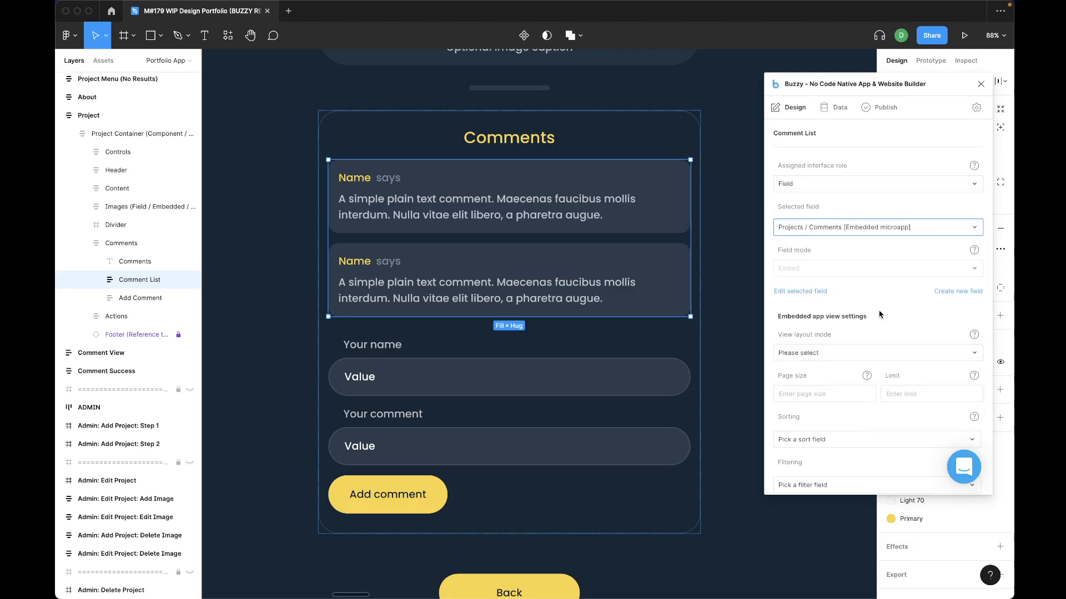
Set the Comment List's embedded view layout mode to Results layout
scroll(882, 310, "down", 2)
scroll(838, 294, "down", 1)
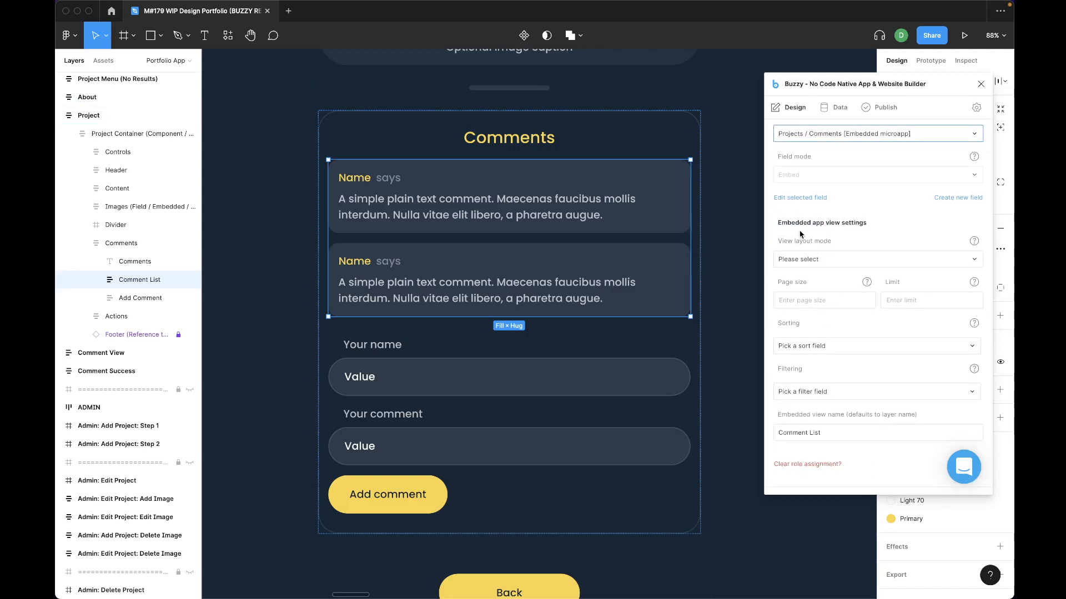
left_click(812, 263)
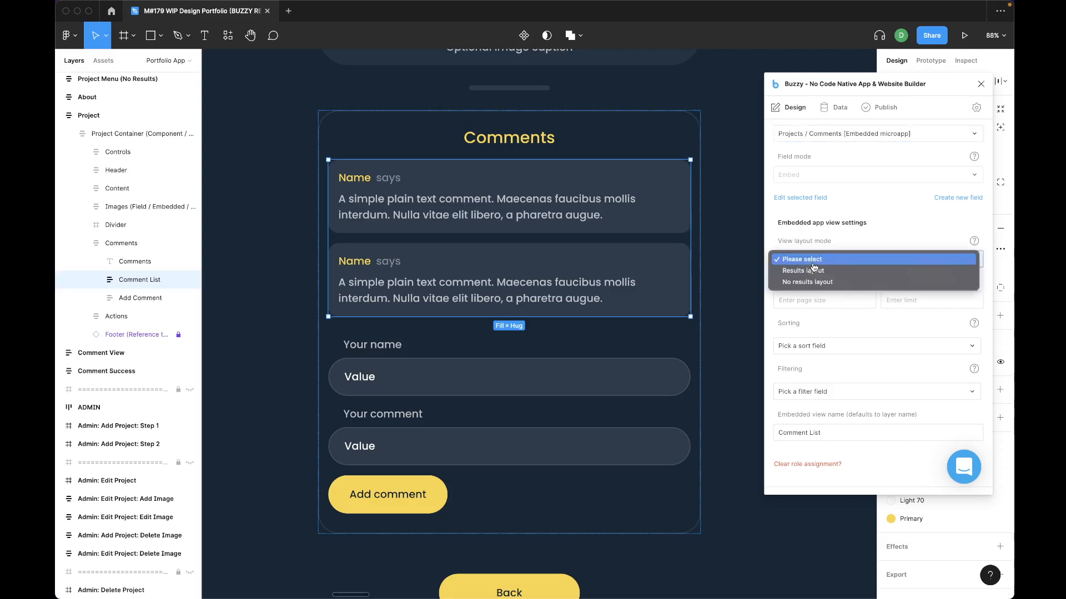
left_click(811, 271)
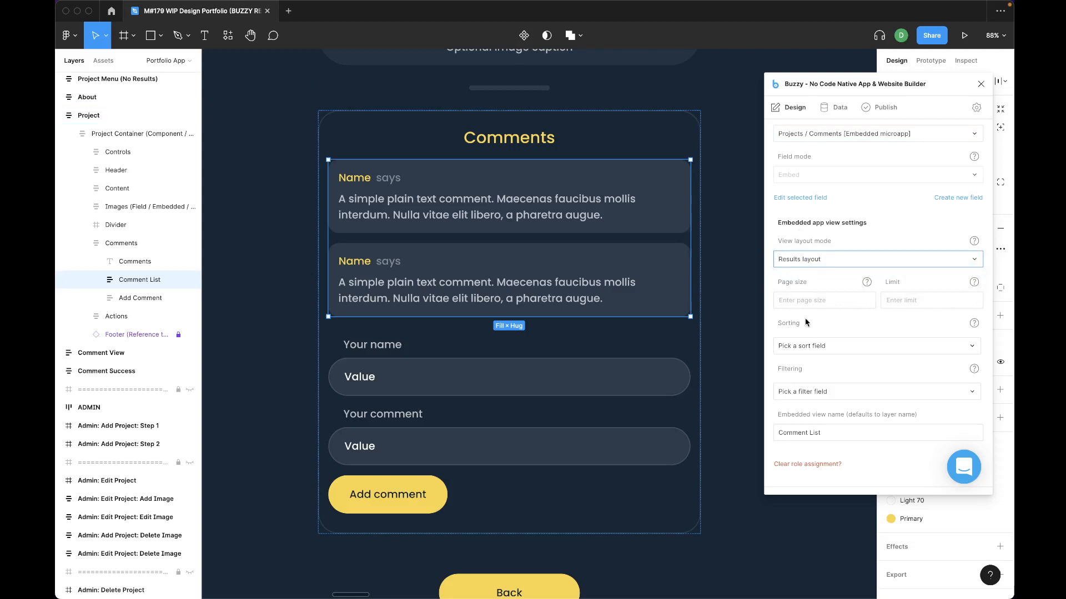
scroll(855, 326, "down", 1)
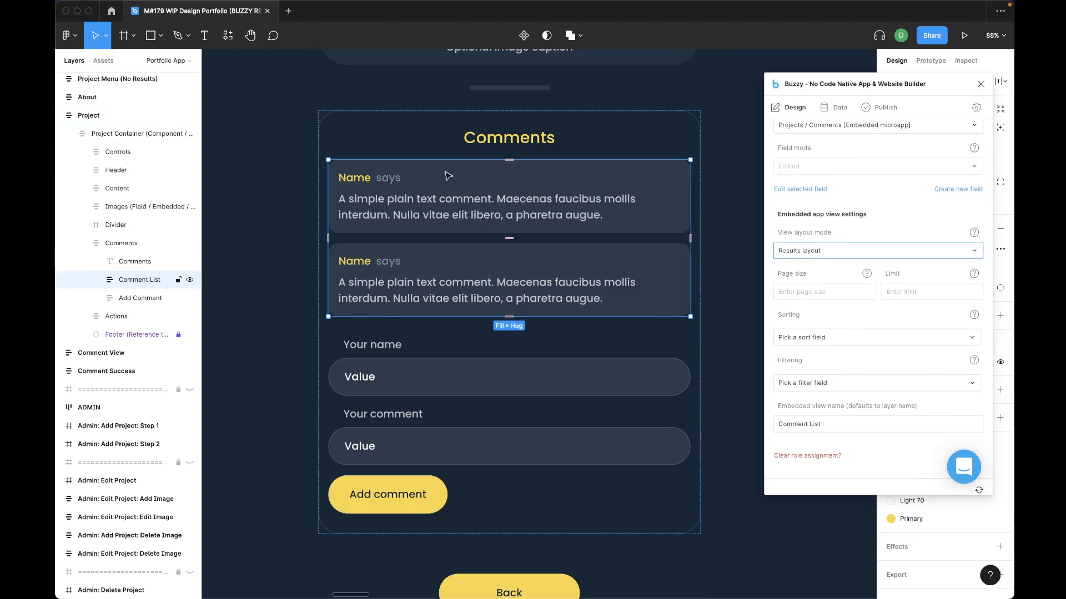
Check the first comment card's repeating setting and mark the second comment card in the Comment List as an ignored layer
left_click(625, 208)
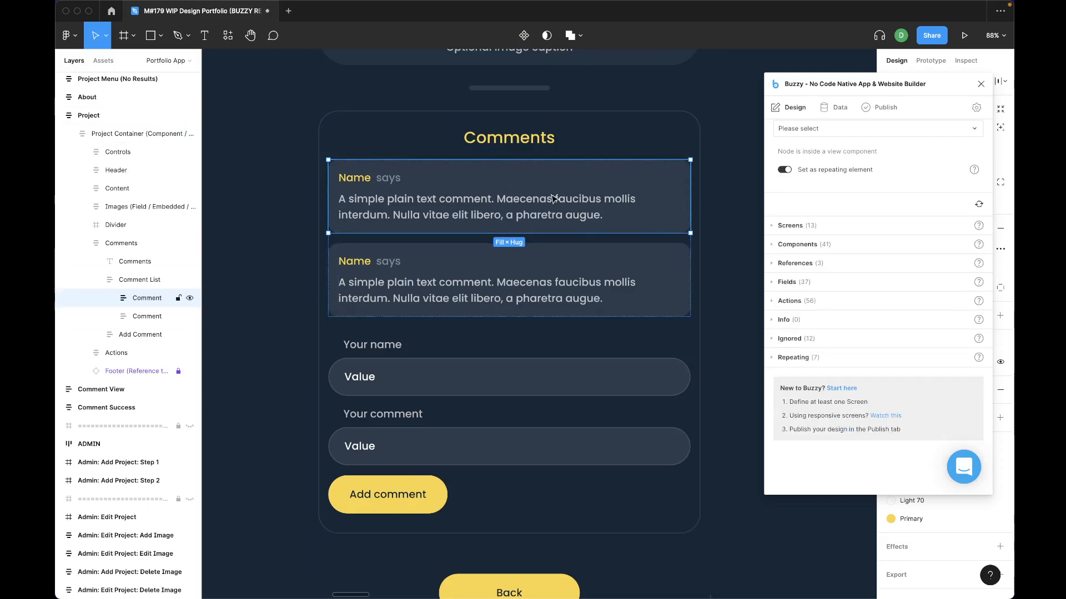
left_click(408, 260)
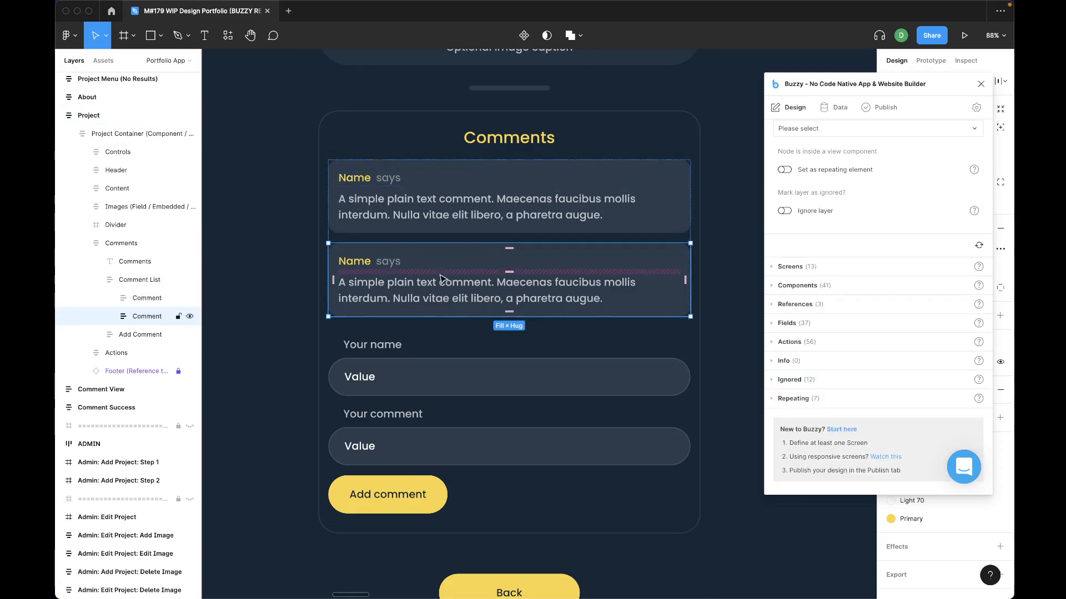
left_click(816, 210)
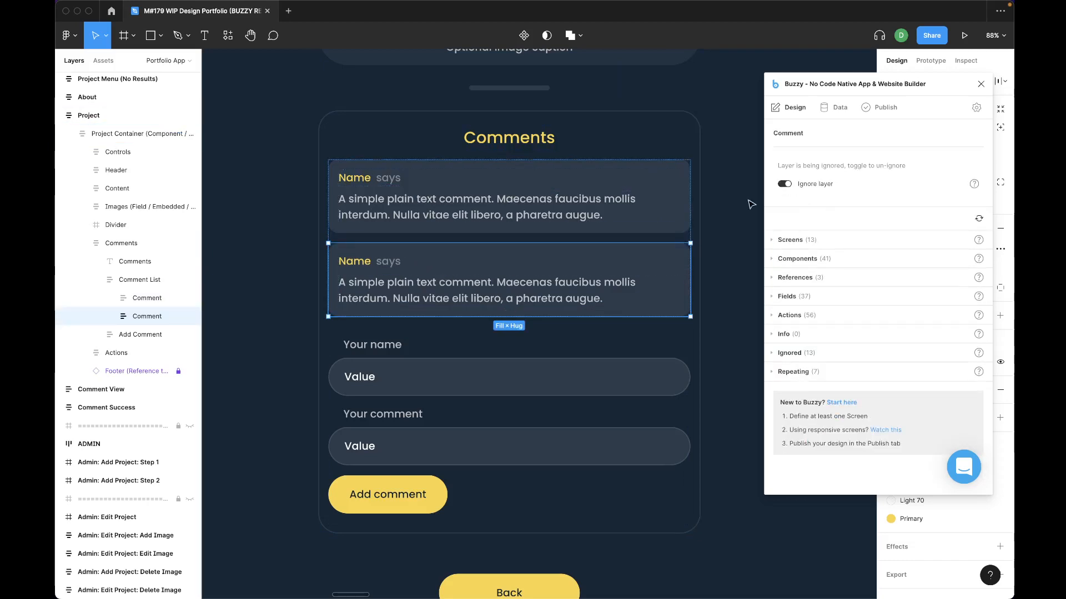
Assign the Name text in the first comment card the Field role, linked to Comments / Name [Plain text] in Summary mode
left_click(622, 163)
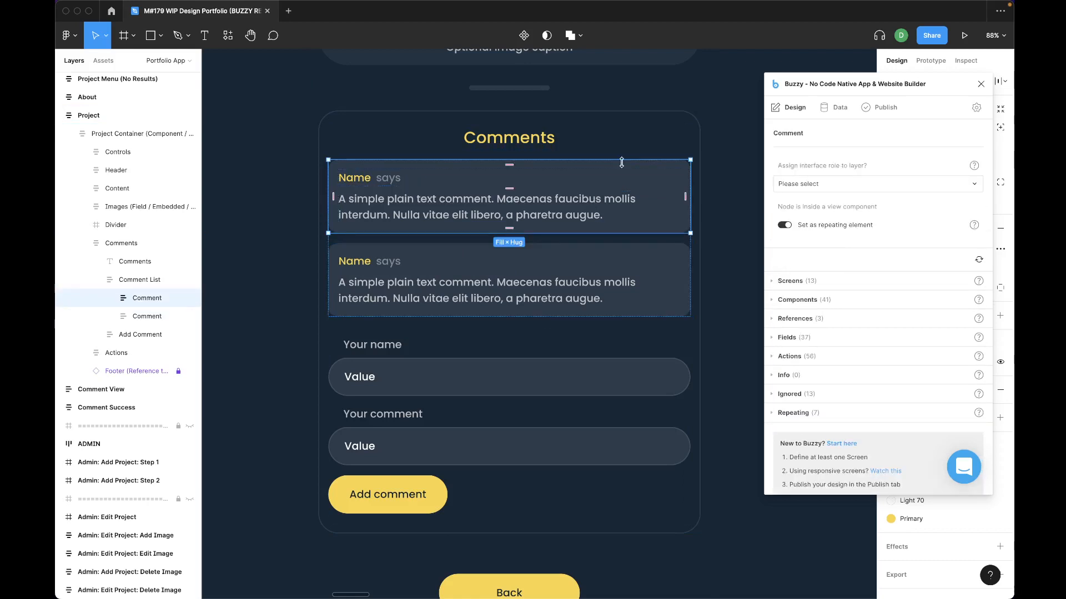
left_click(355, 183)
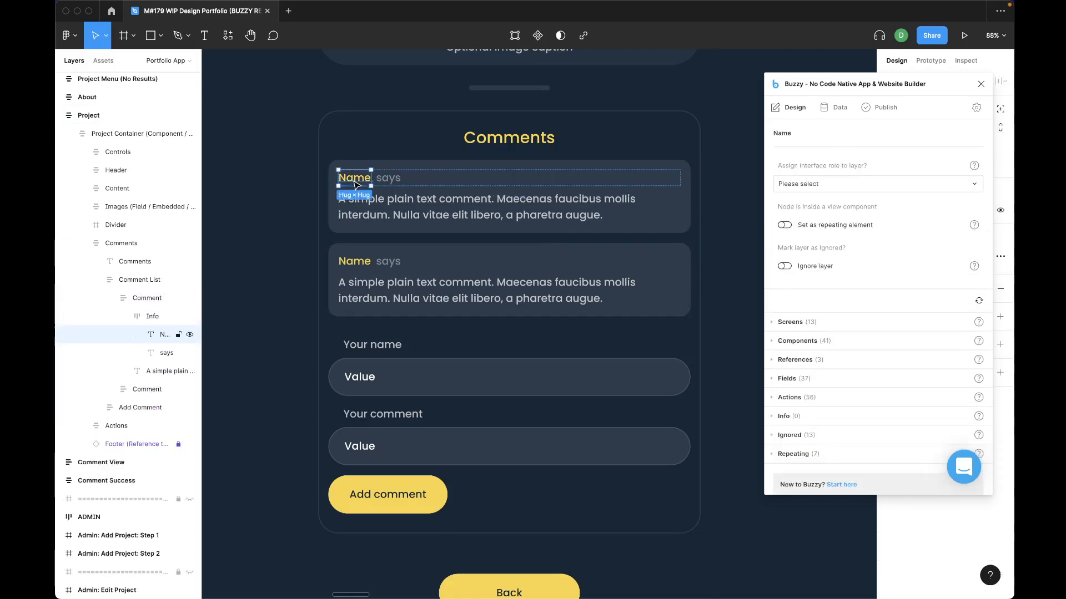
left_click(827, 184)
left_click(791, 216)
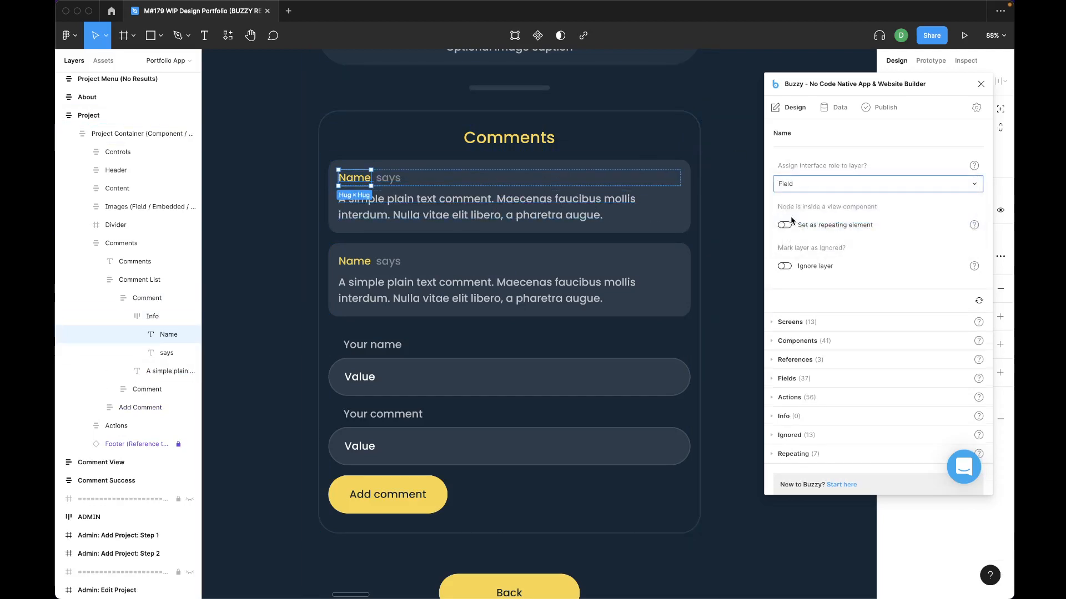
left_click(849, 228)
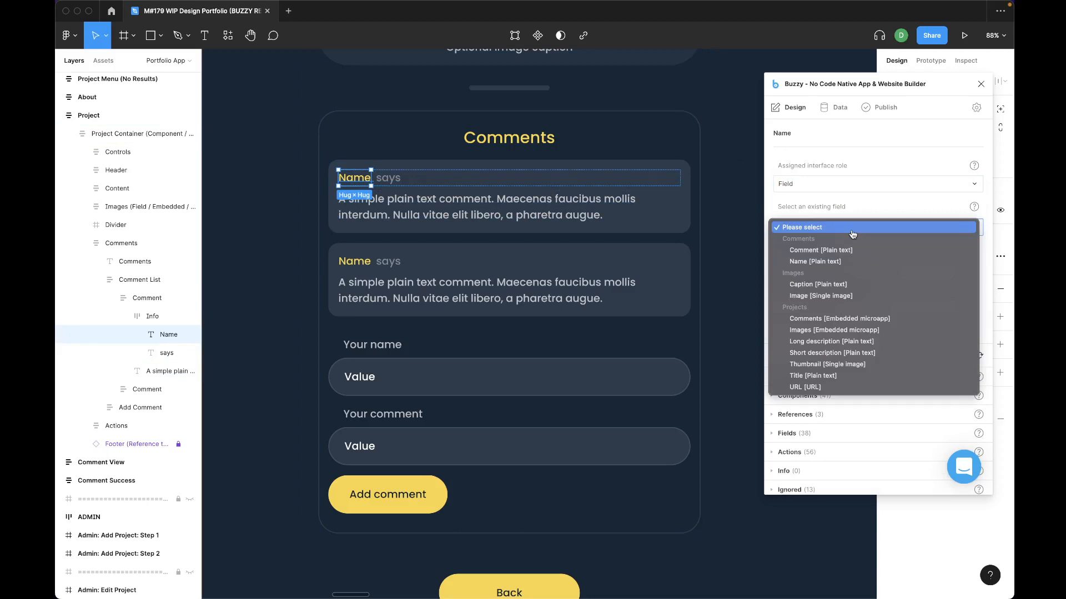
left_click(831, 262)
left_click(820, 270)
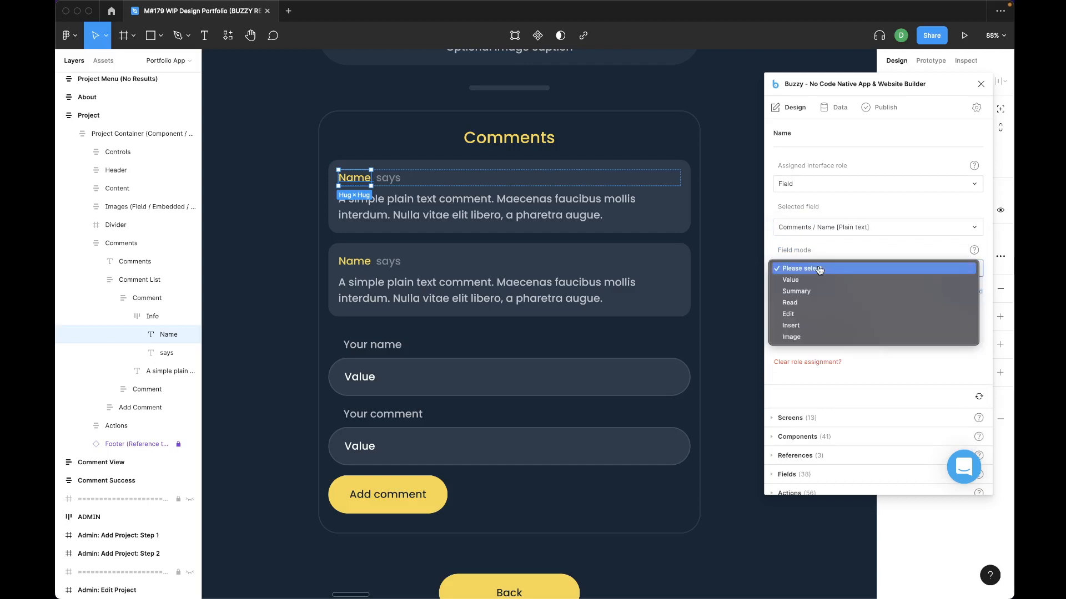
left_click(800, 292)
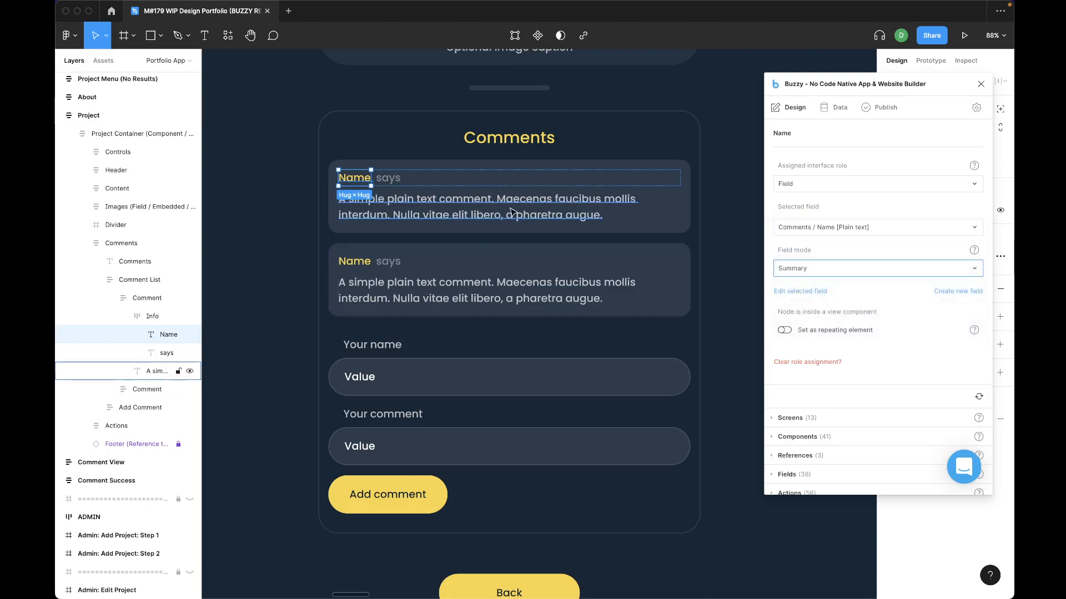
Assign the first comment card's body text the Field role, linked to Comments / Comment [Plain text] in Summary mode
left_click(605, 206)
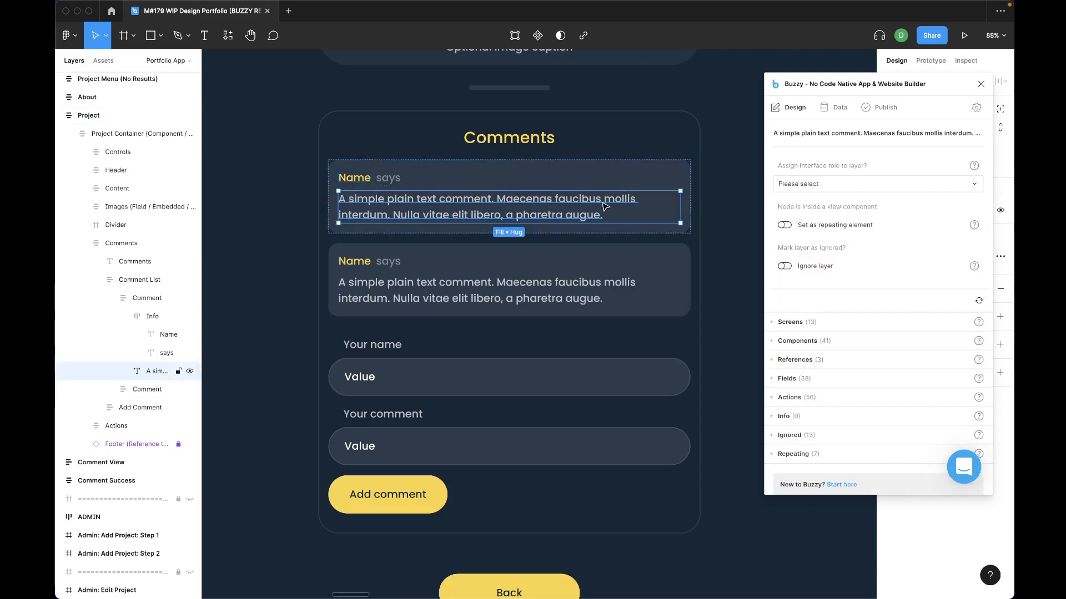
left_click(874, 184)
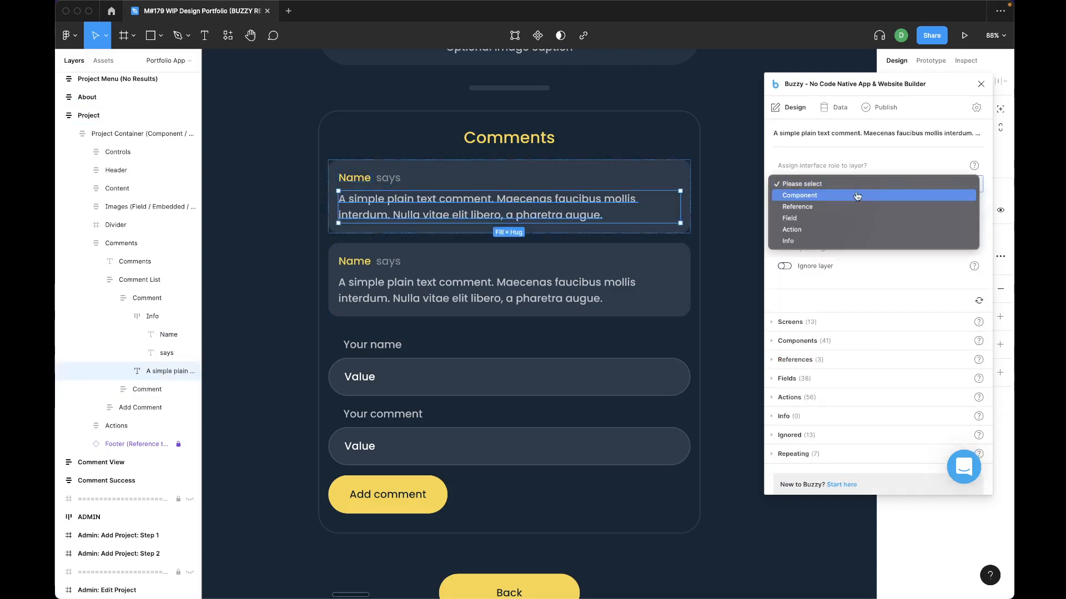
left_click(841, 218)
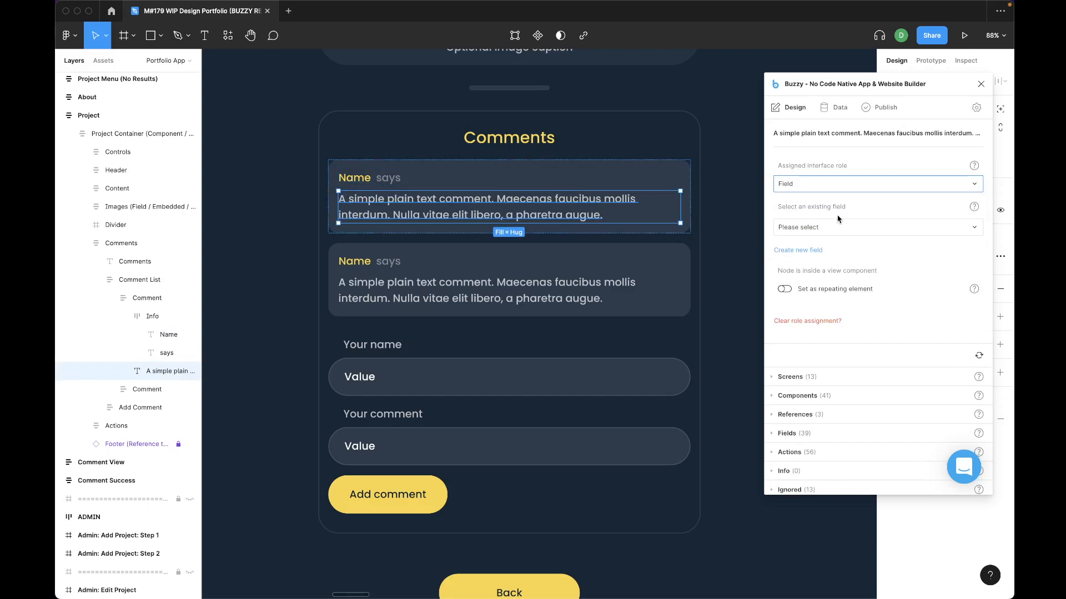
left_click(838, 225)
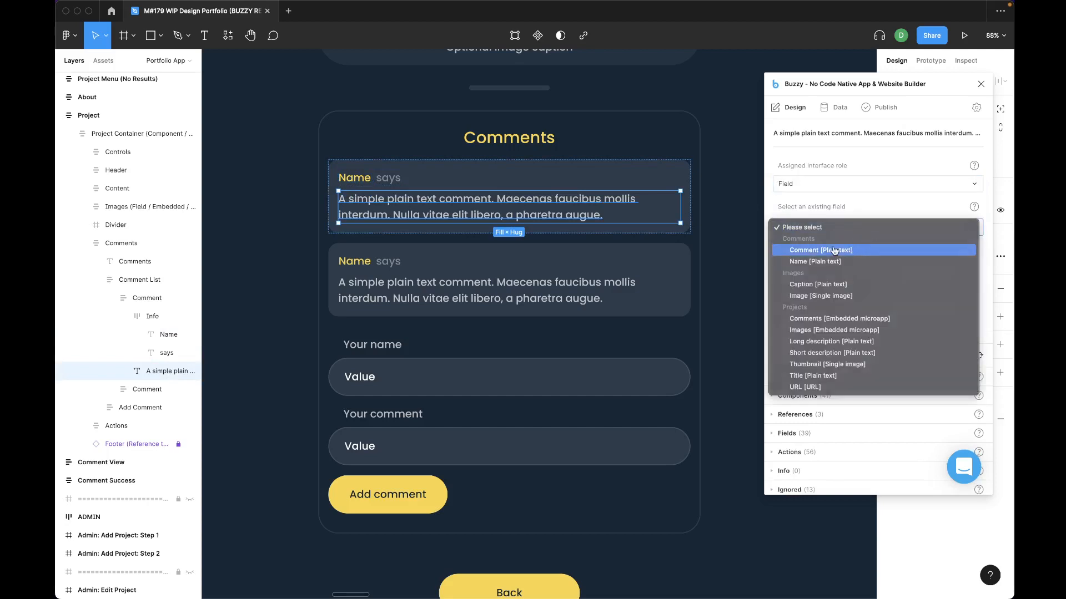
left_click(835, 251)
left_click(806, 269)
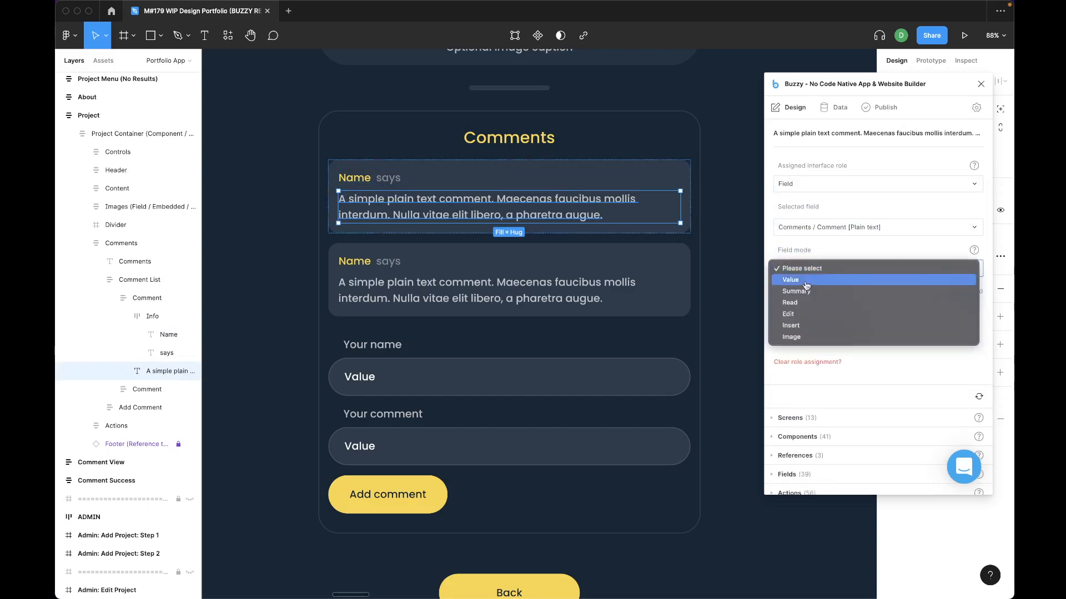
left_click(804, 292)
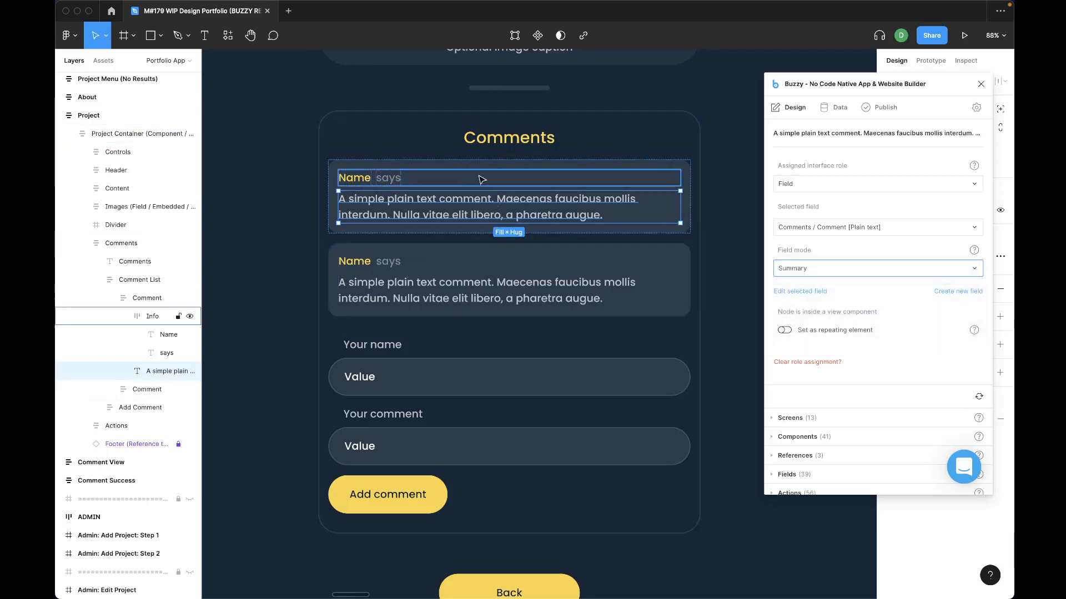
left_click(734, 183)
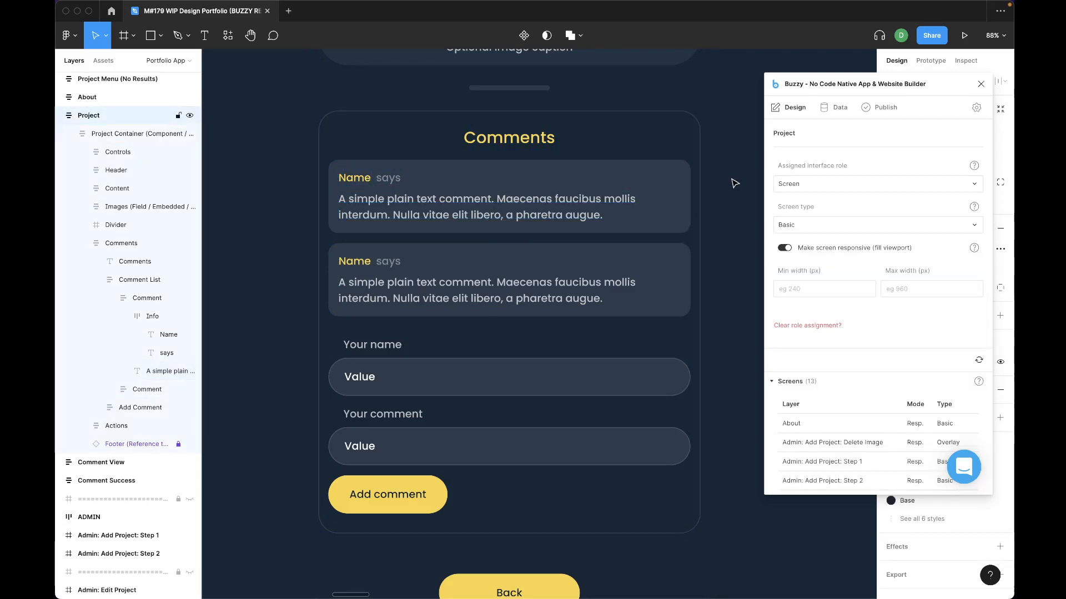
Assign the Comment No Results layer the Field role, linked to Projects / Comments [Embedded microapp], with view layout mode No results layout
scroll(722, 189, "down", 3)
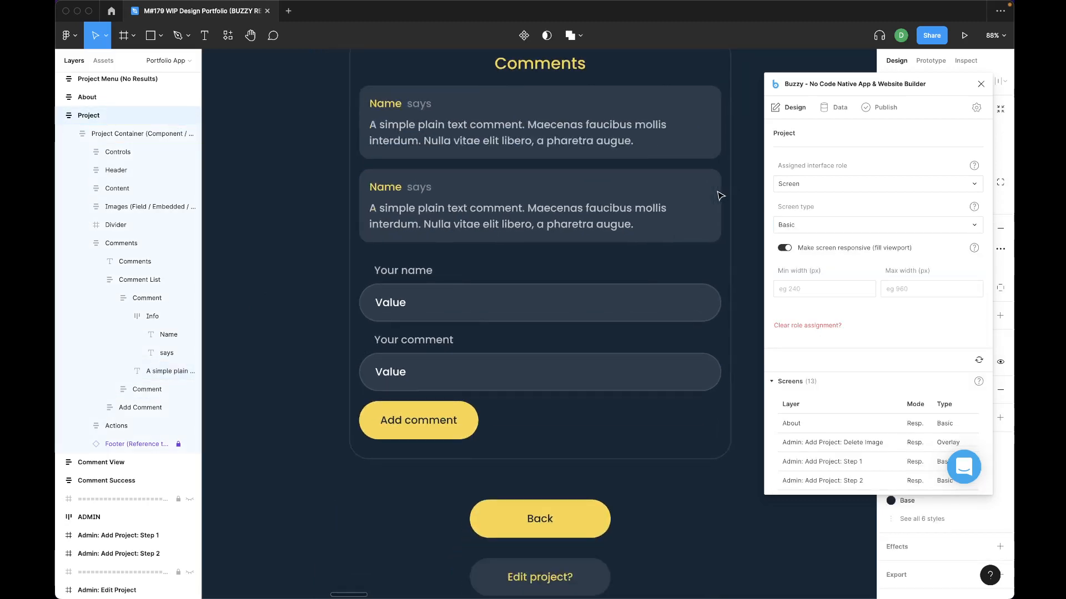
scroll(719, 195, "down", 10)
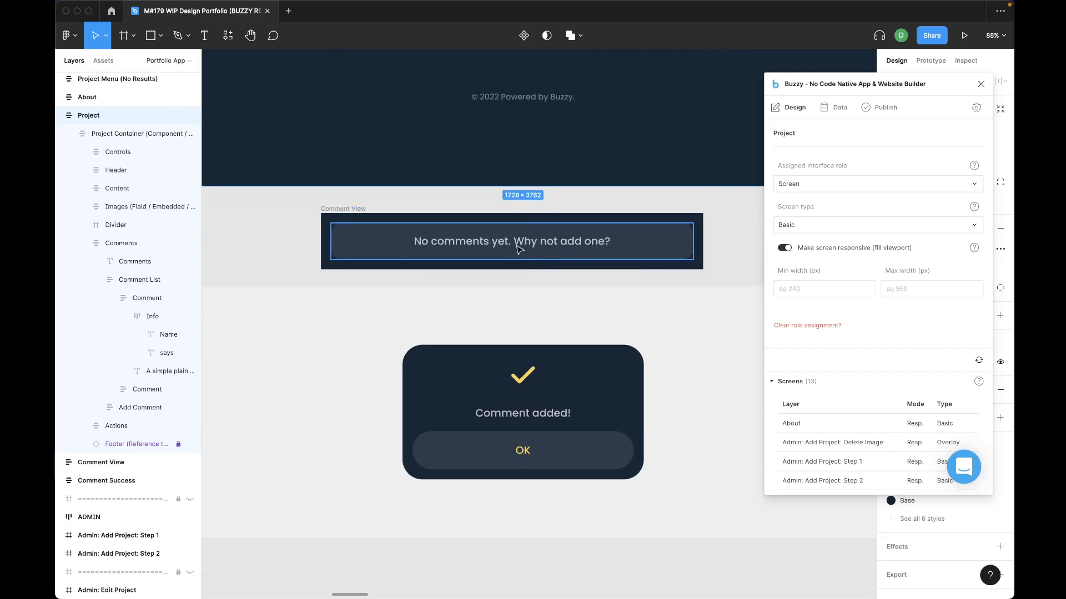
left_click(635, 243)
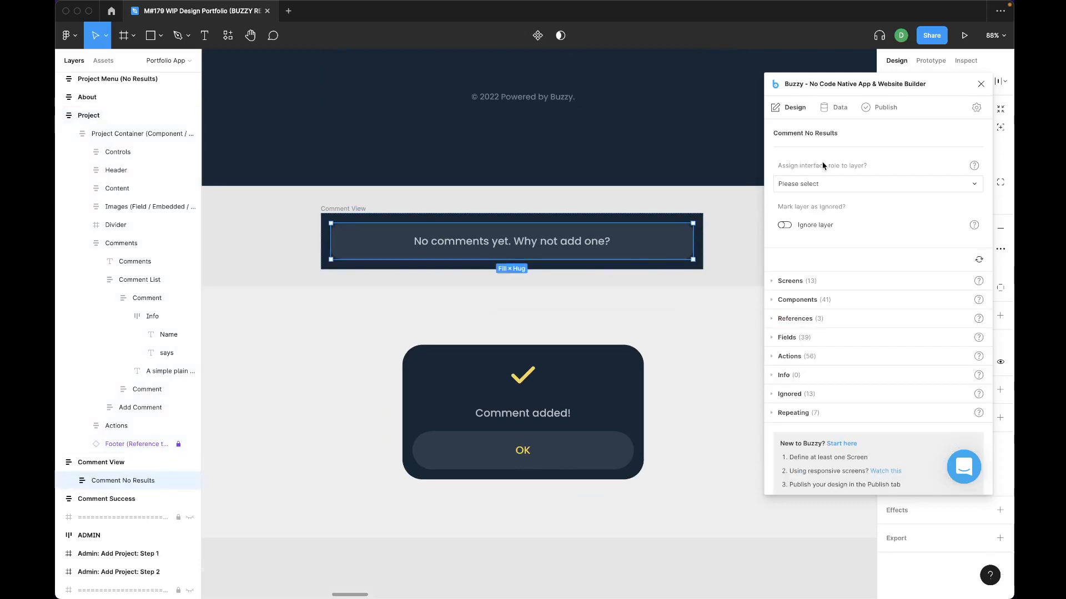
left_click(815, 187)
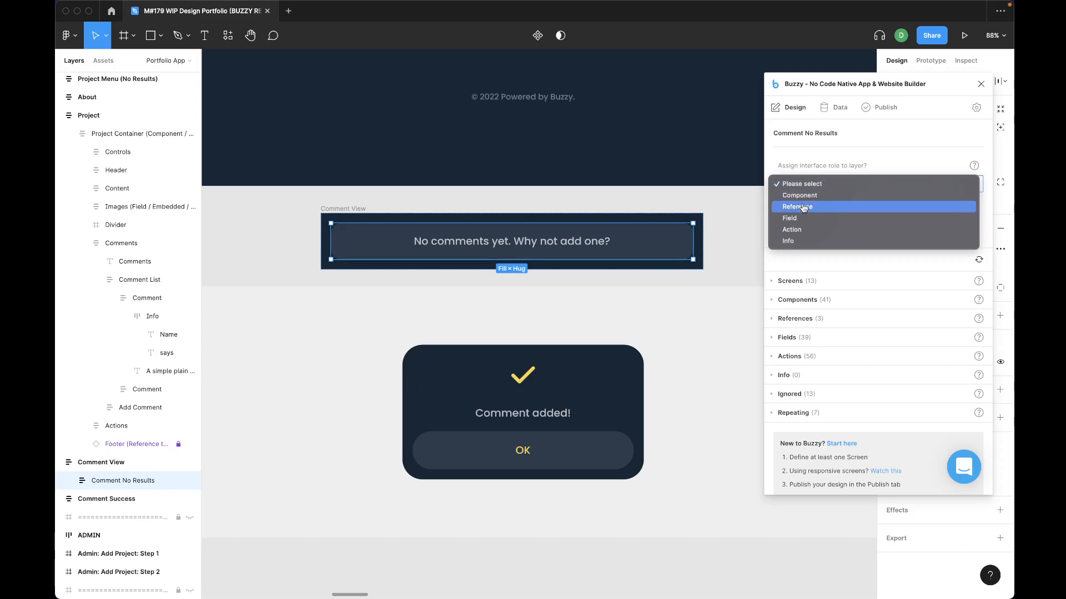
left_click(794, 221)
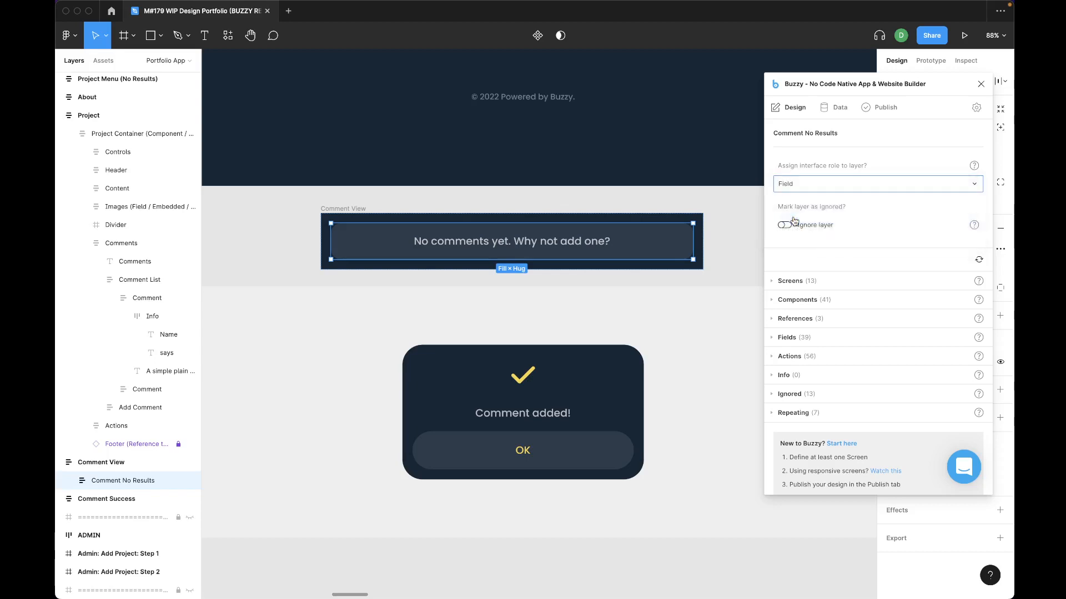
left_click(821, 229)
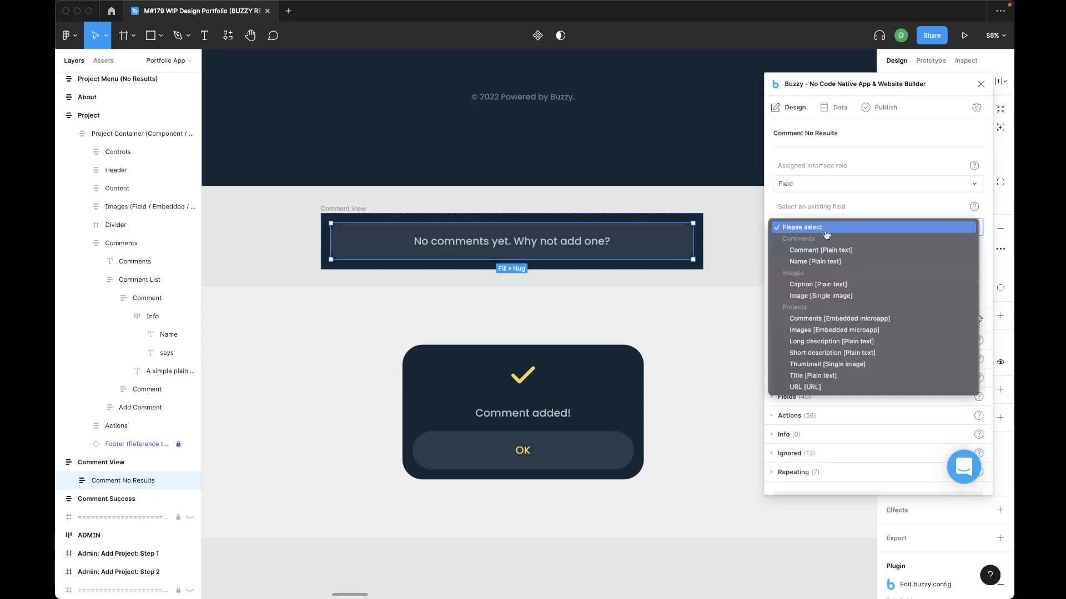
left_click(849, 319)
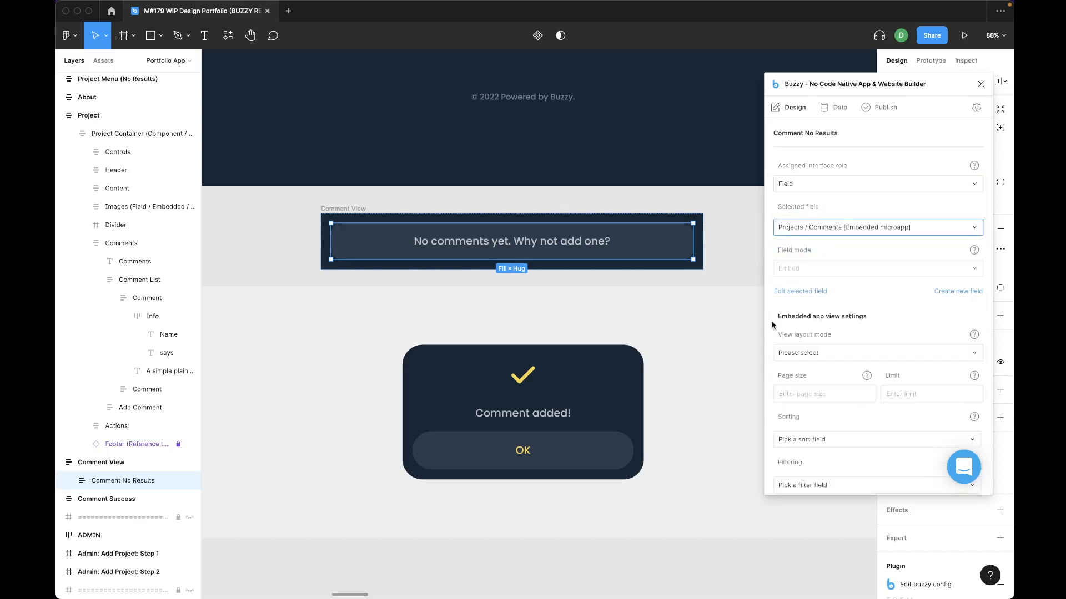
left_click(818, 354)
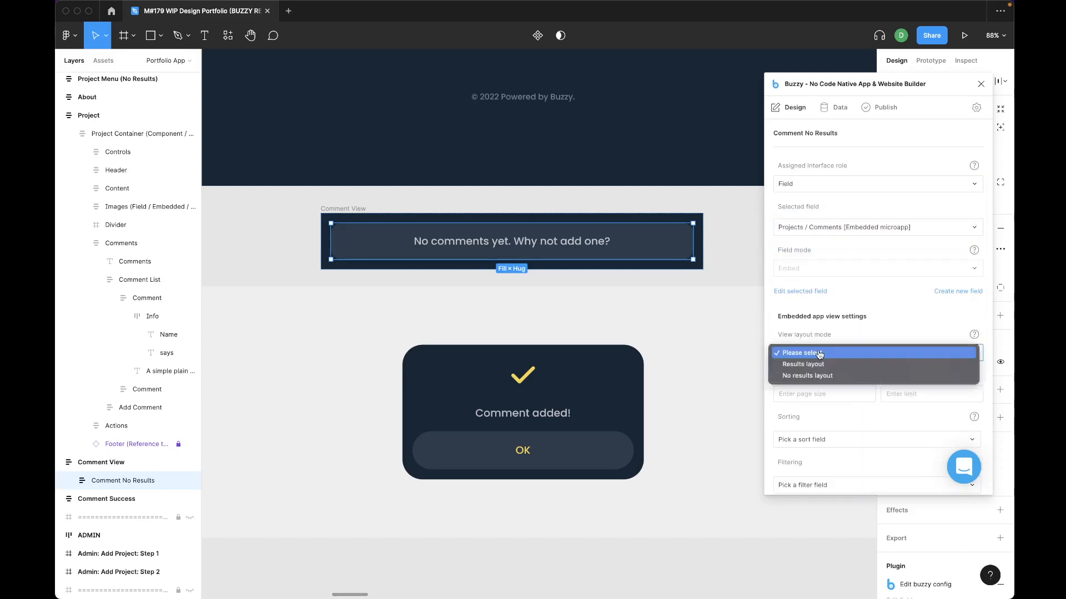
left_click(808, 376)
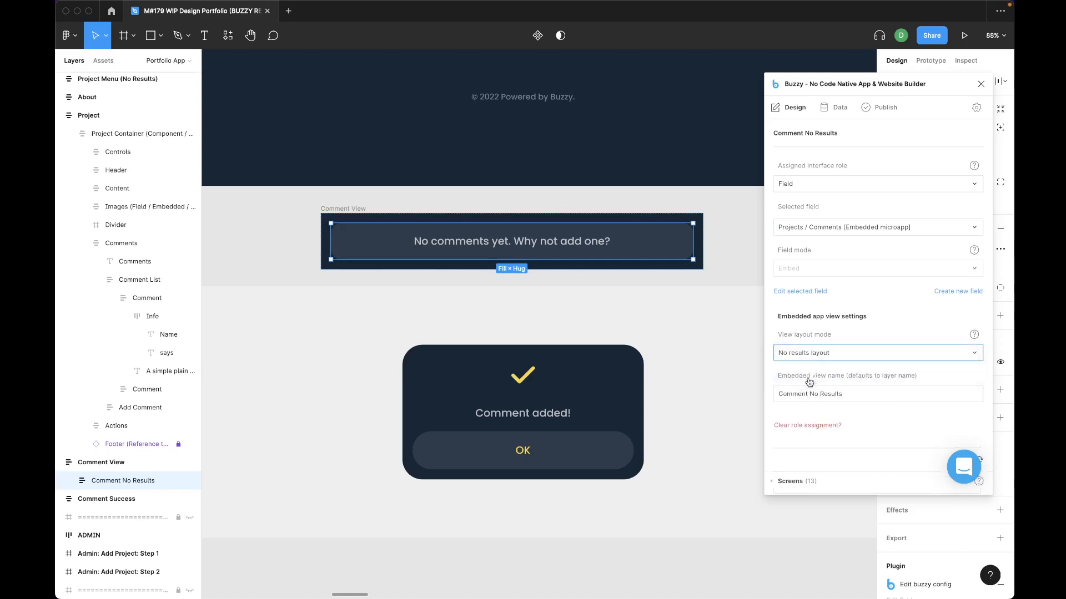
Examine the Comment List layer's available sort fields and its embedded view name
scroll(652, 189, "up", 10)
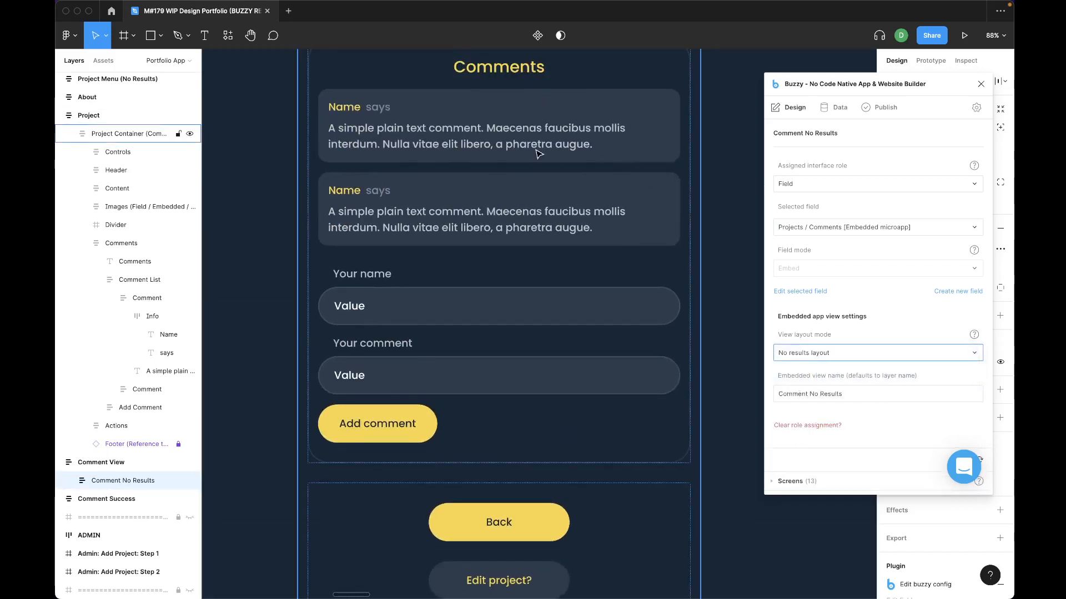
left_click(528, 201)
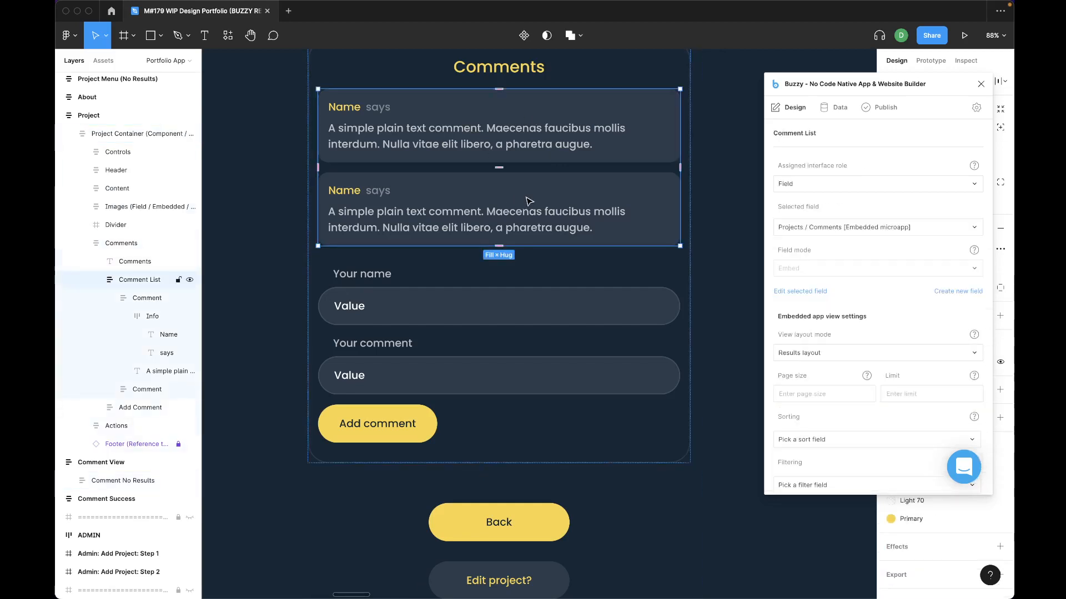
left_click(881, 441)
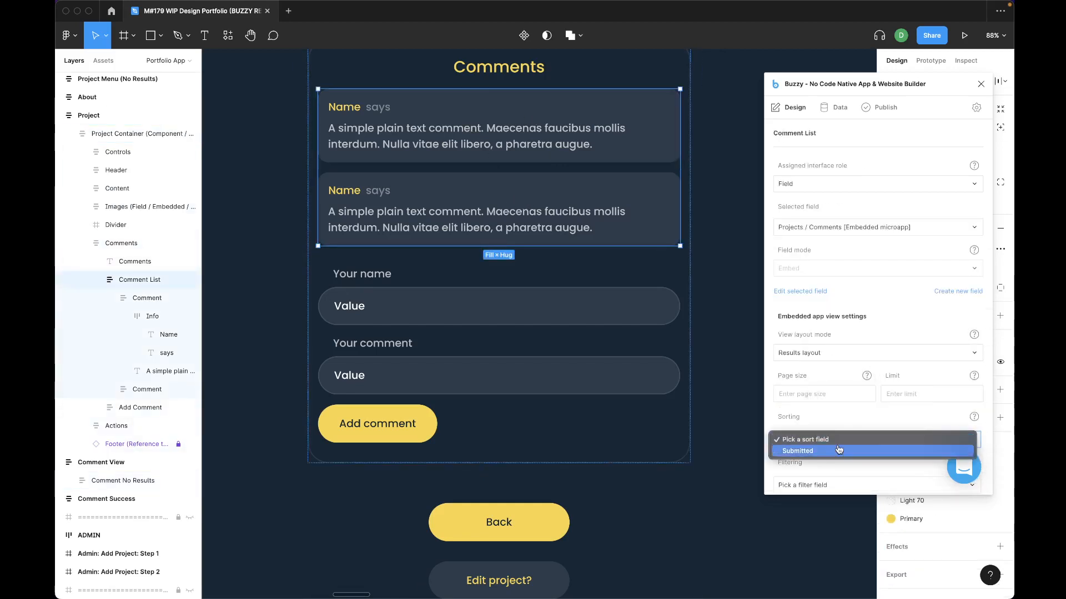
left_click(916, 305)
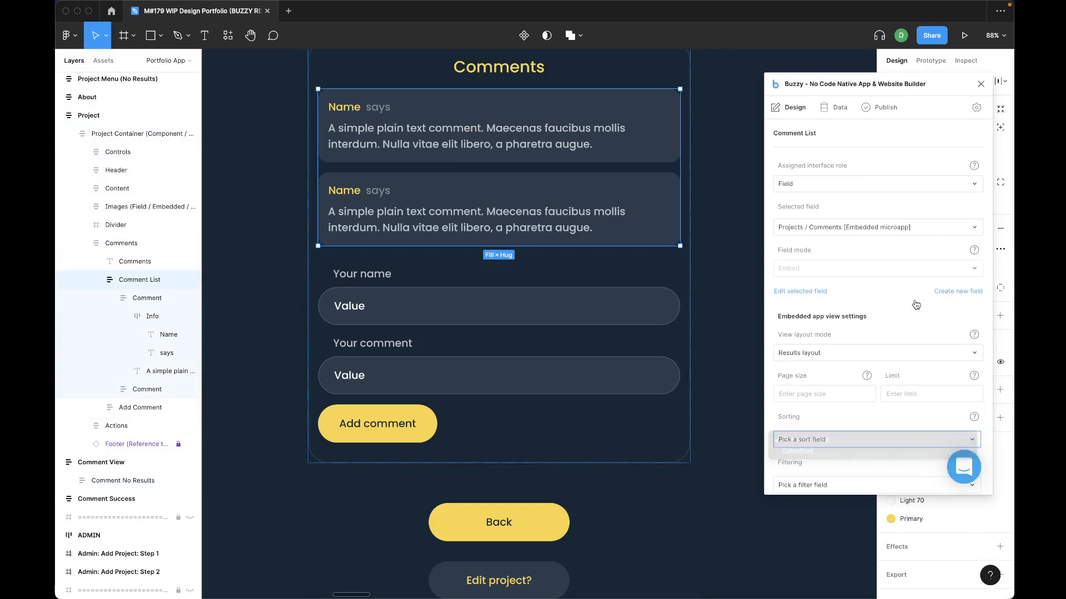
scroll(915, 303, "down", 5)
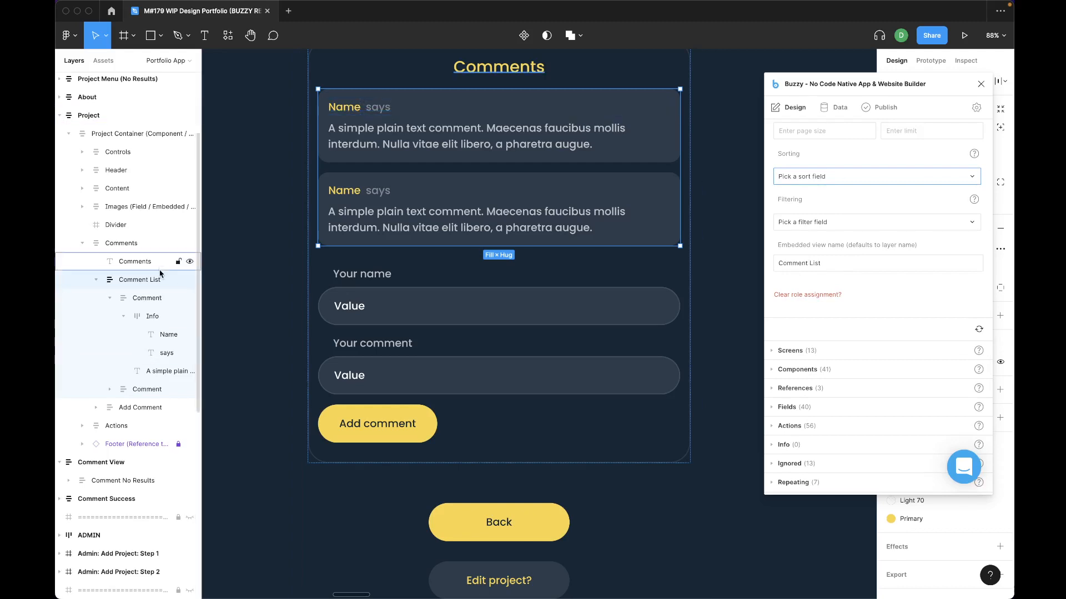
scroll(674, 345, "down", 1)
Set the Comment No Results layer's embedded view name to Comment List and check the layer's settings
scroll(673, 345, "down", 10)
left_click(668, 339)
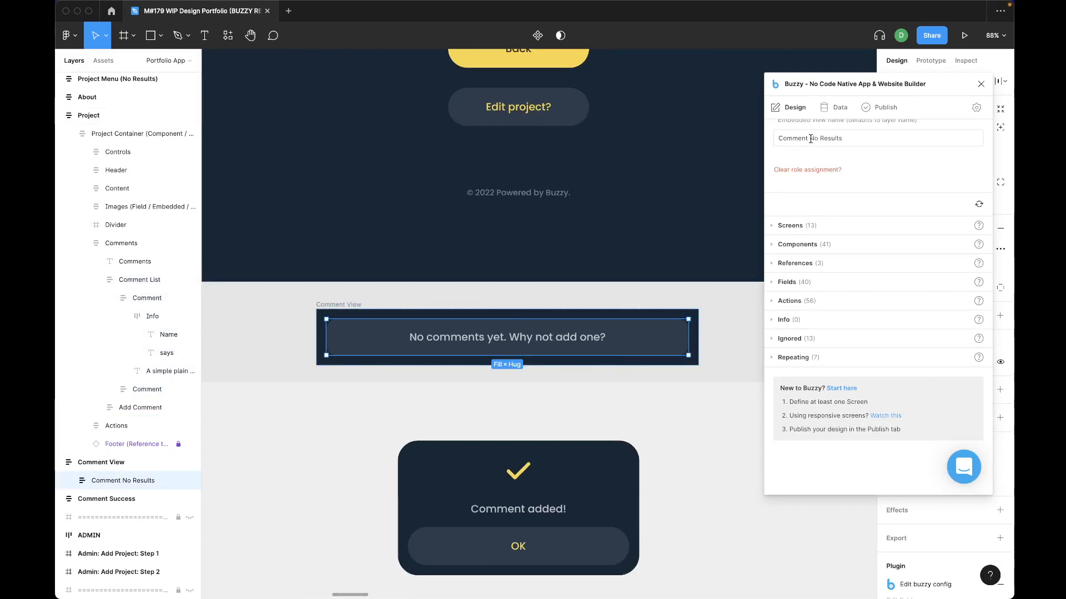
scroll(837, 162, "up", 1)
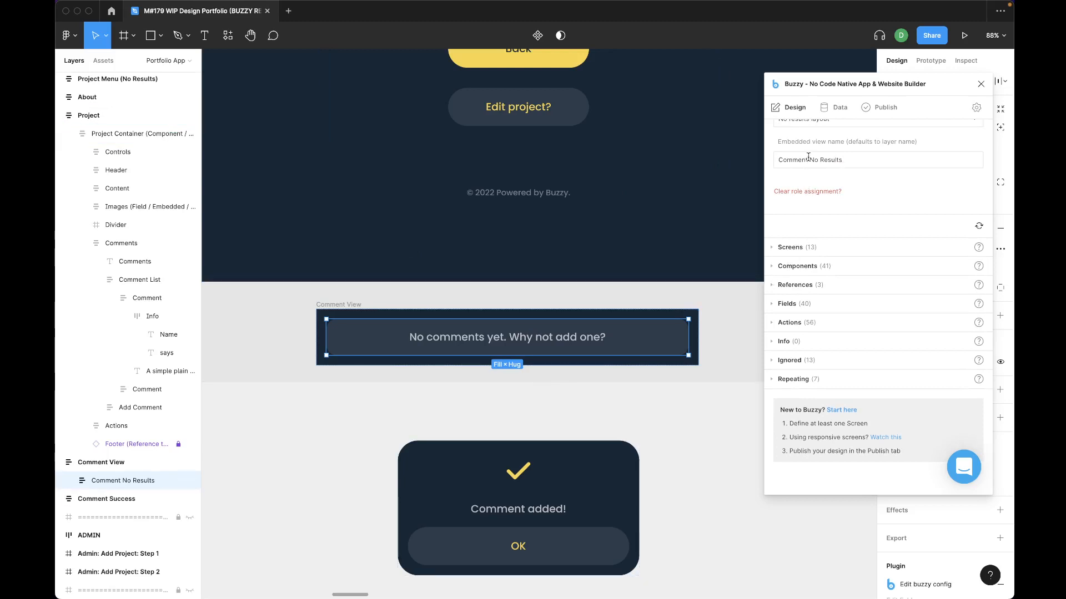
left_click_drag(808, 159, 871, 159)
key("BackSpace")
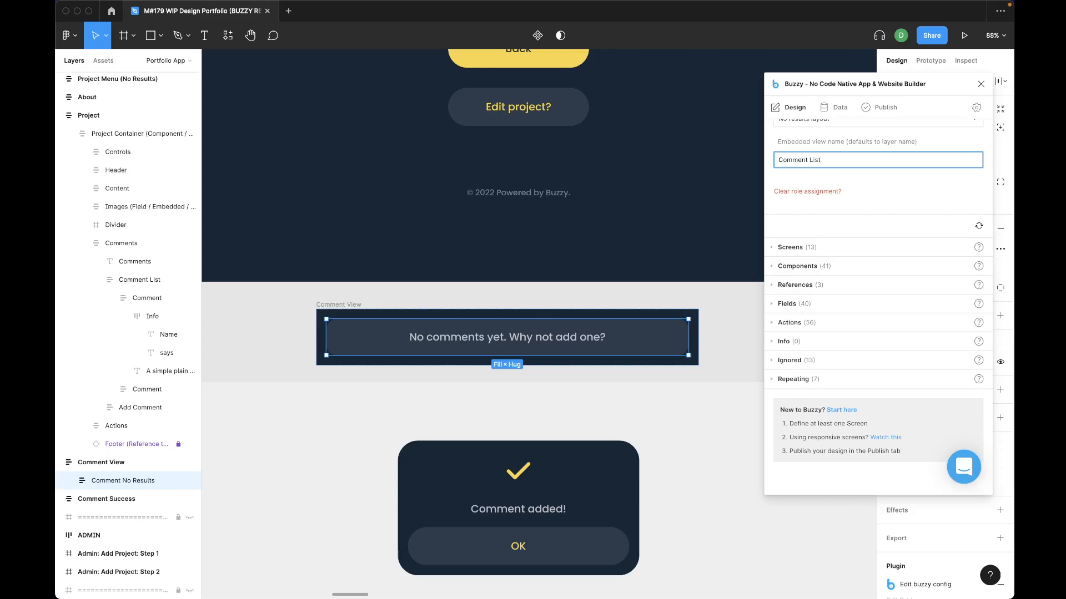
left_click(743, 317)
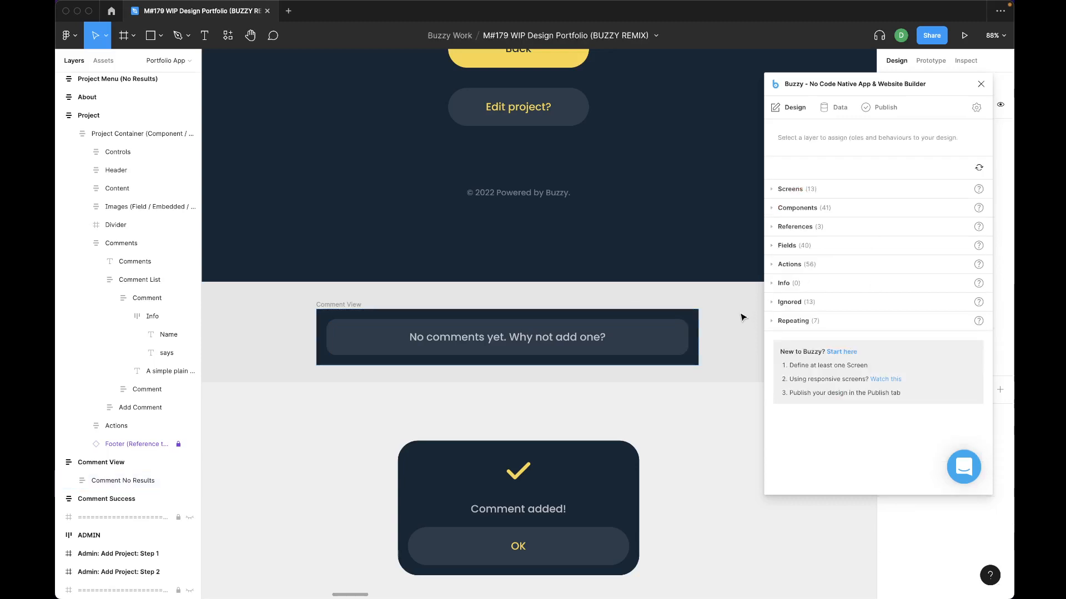
left_click(664, 353)
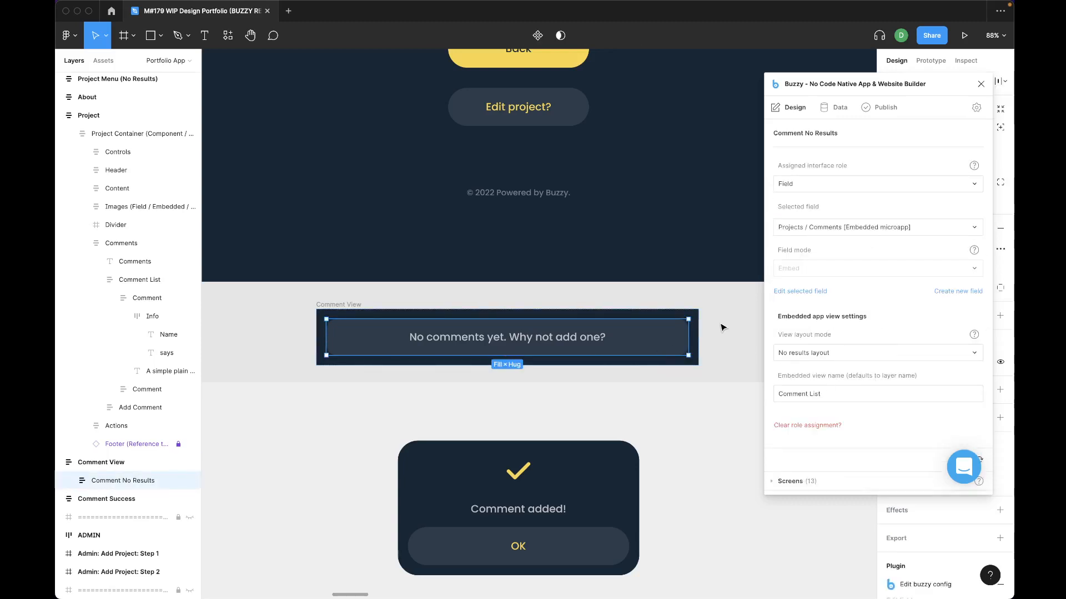
Assign the Add Comment layer in the Comments section the Component role with component type Form
scroll(718, 326, "up", 10)
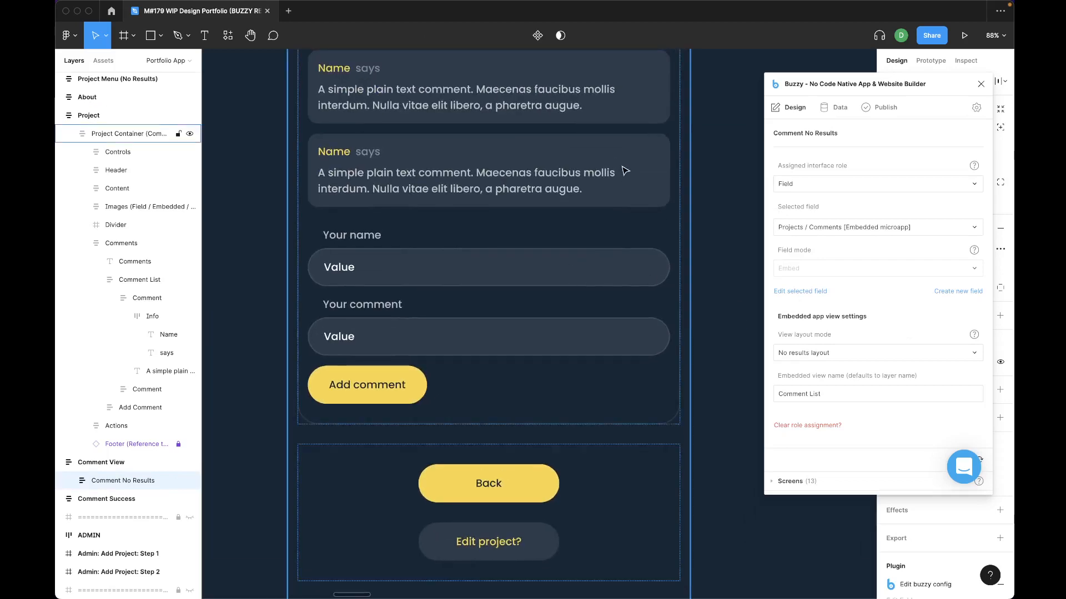
left_click(584, 248)
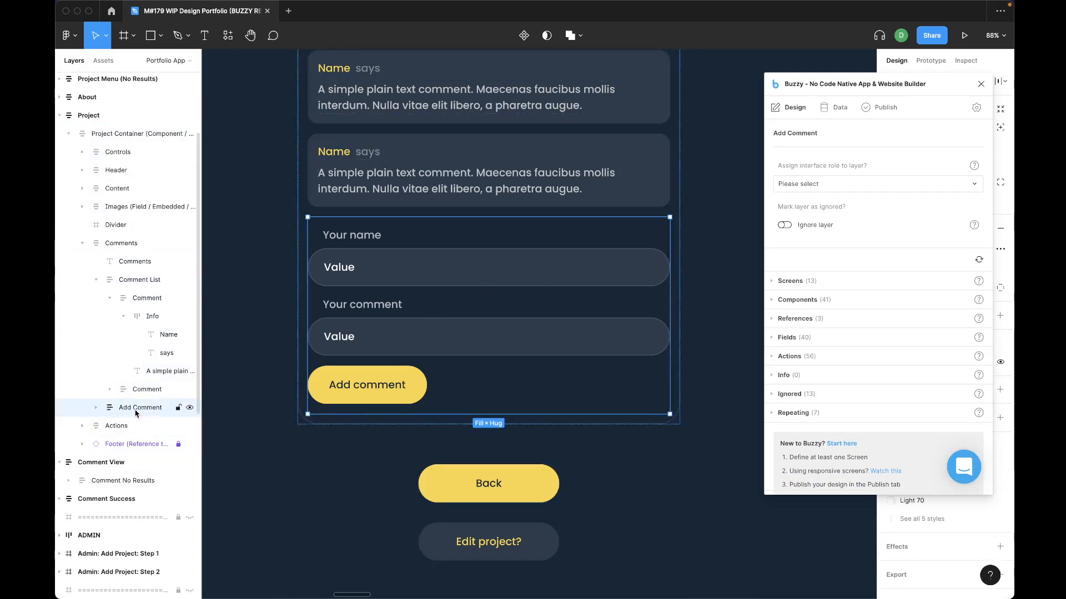
left_click(830, 185)
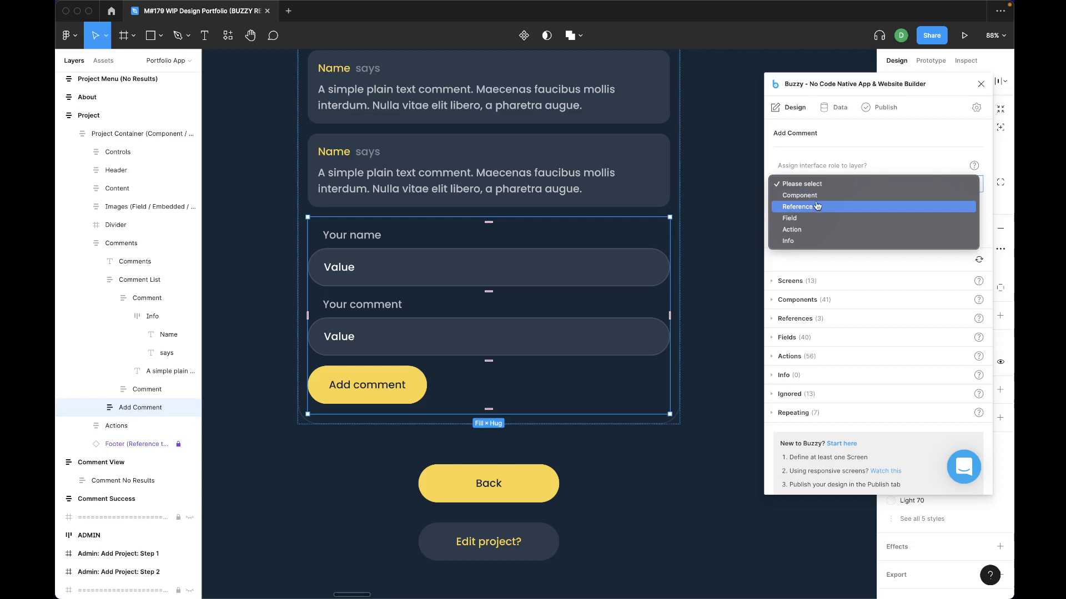
left_click(817, 197)
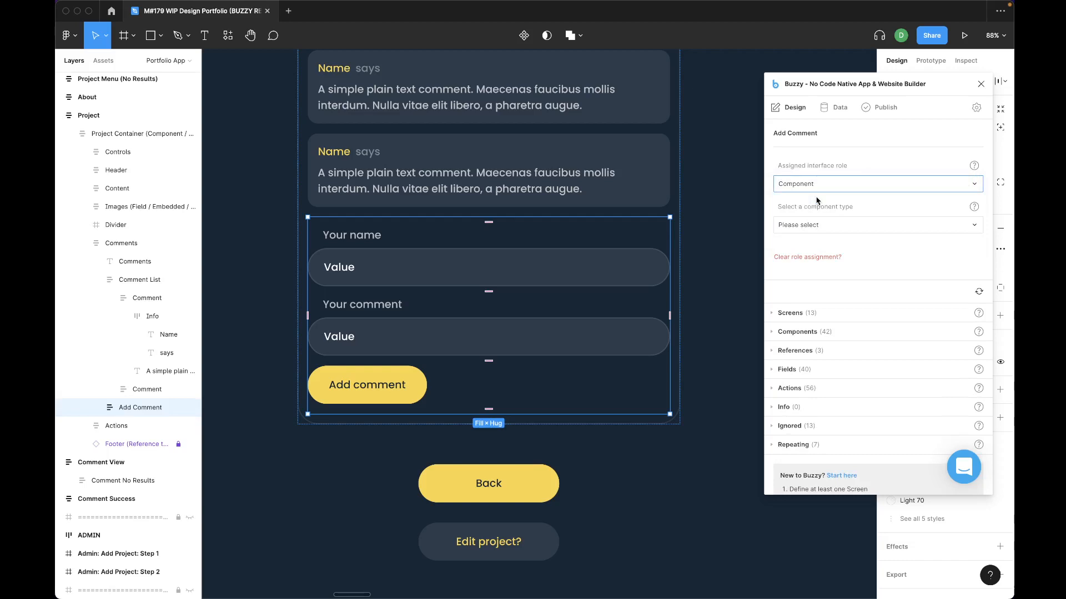
left_click(797, 226)
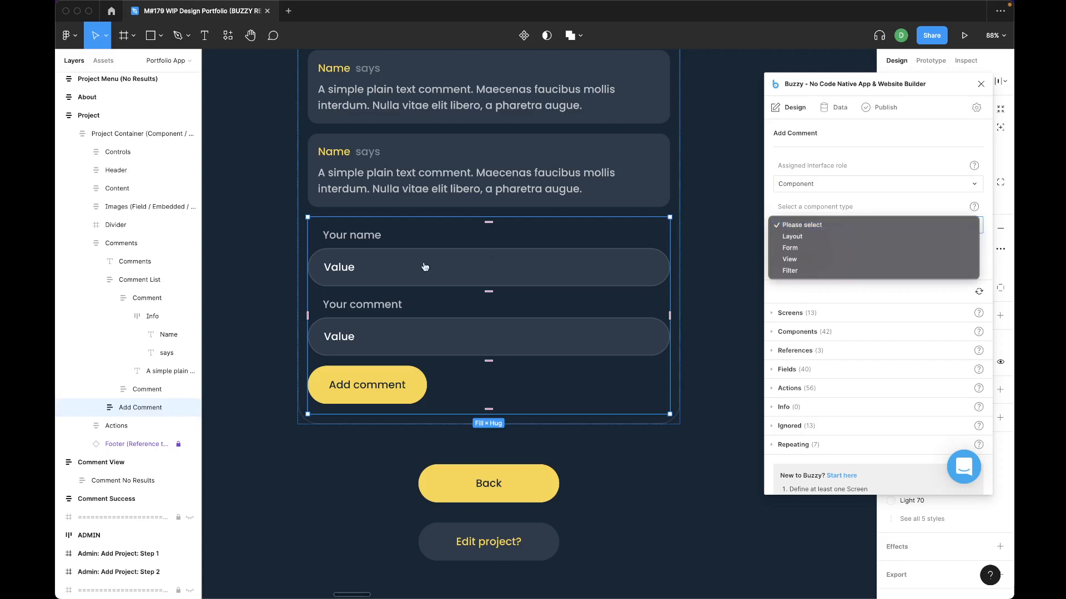
left_click(811, 248)
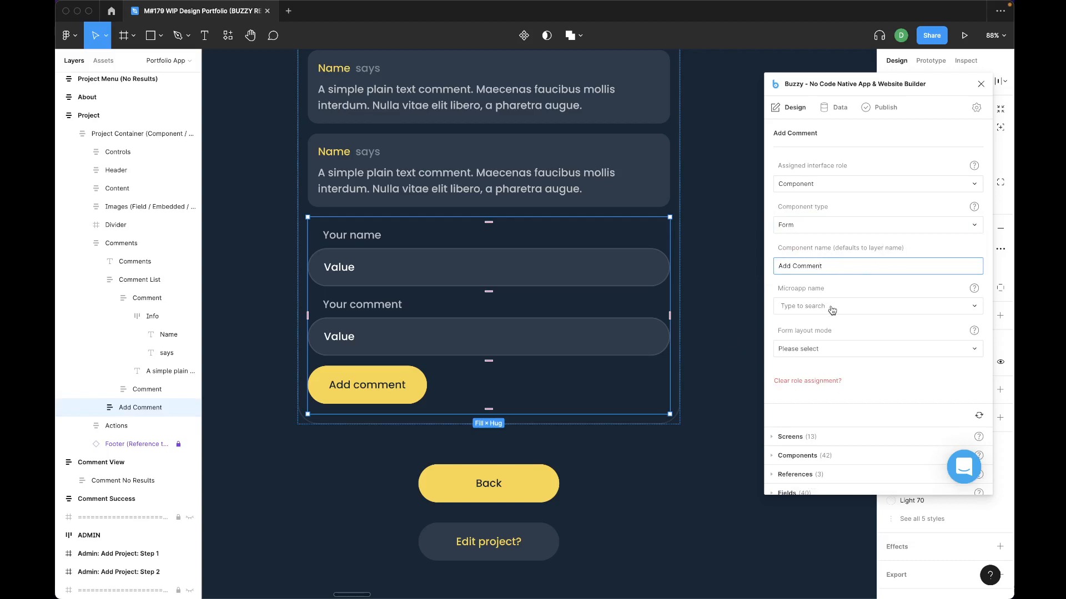
Link the Add Comment form to the Comments microapp and set its form layout mode to Capture layout
left_click(876, 311)
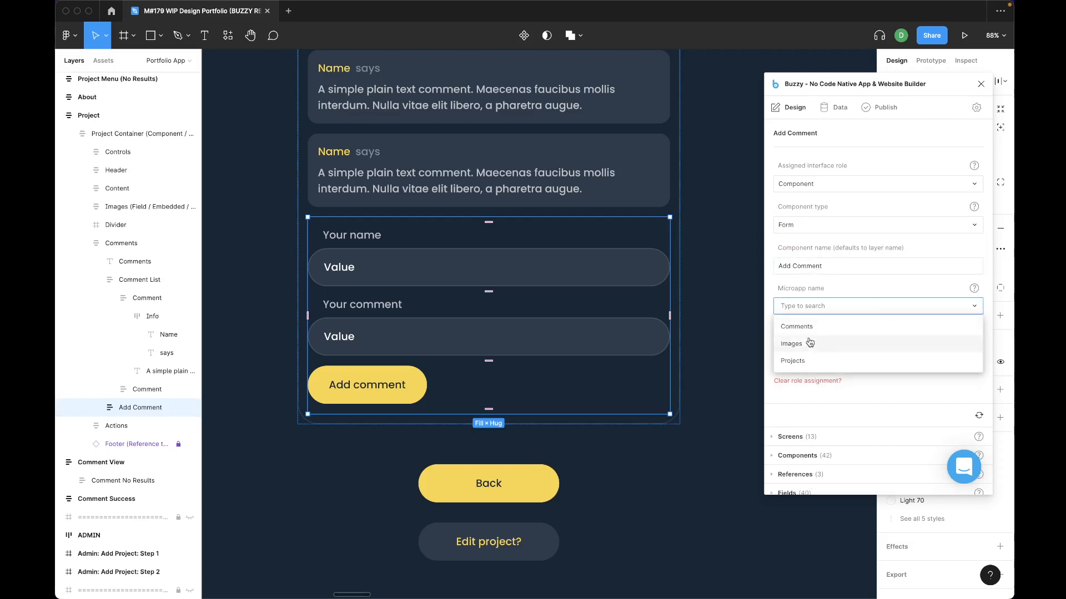
left_click(810, 322)
left_click(825, 354)
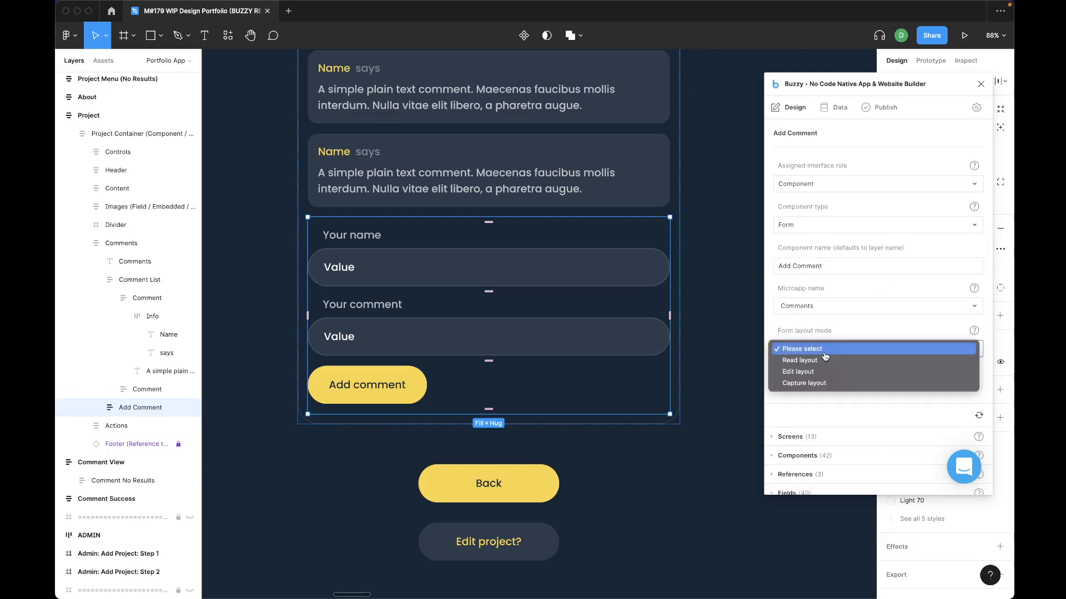
left_click(810, 384)
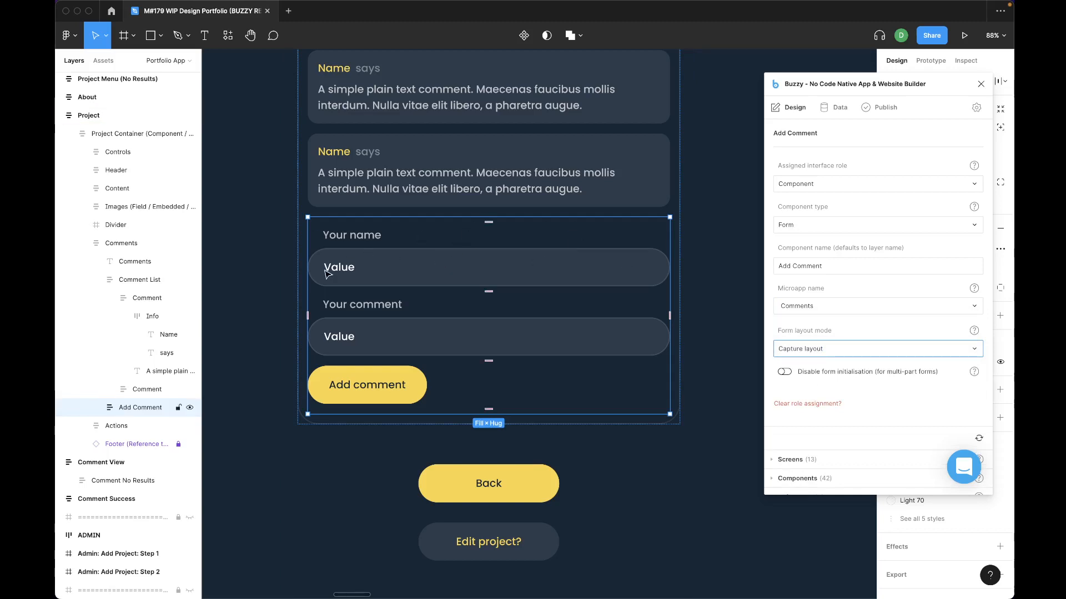
Assign the input under "Your name" the Field role, linked to Comments / Name [Plain text] in Insert mode
double_click(351, 266)
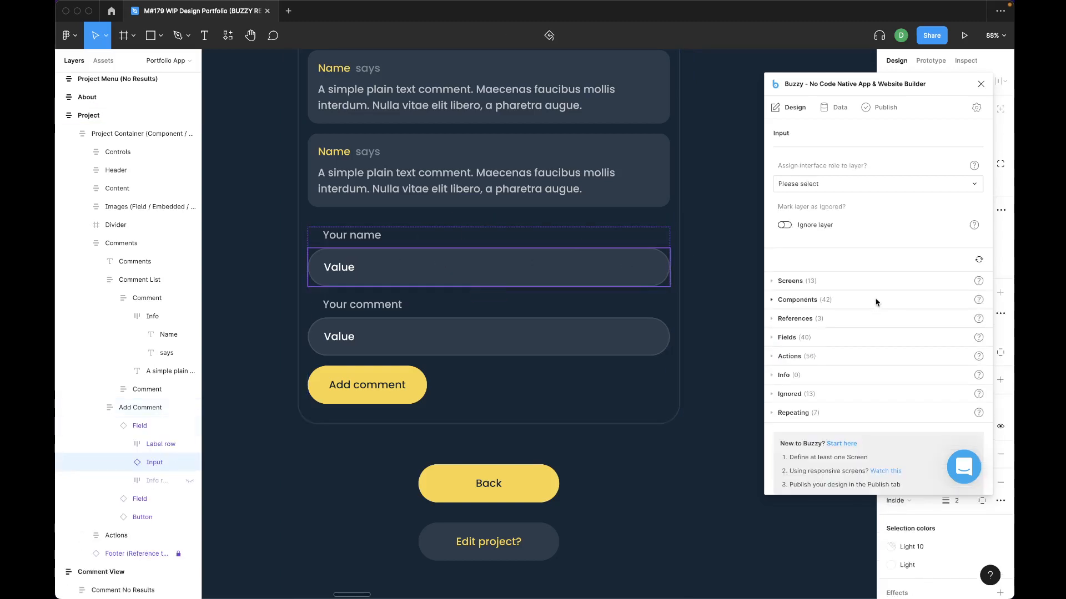
left_click(834, 184)
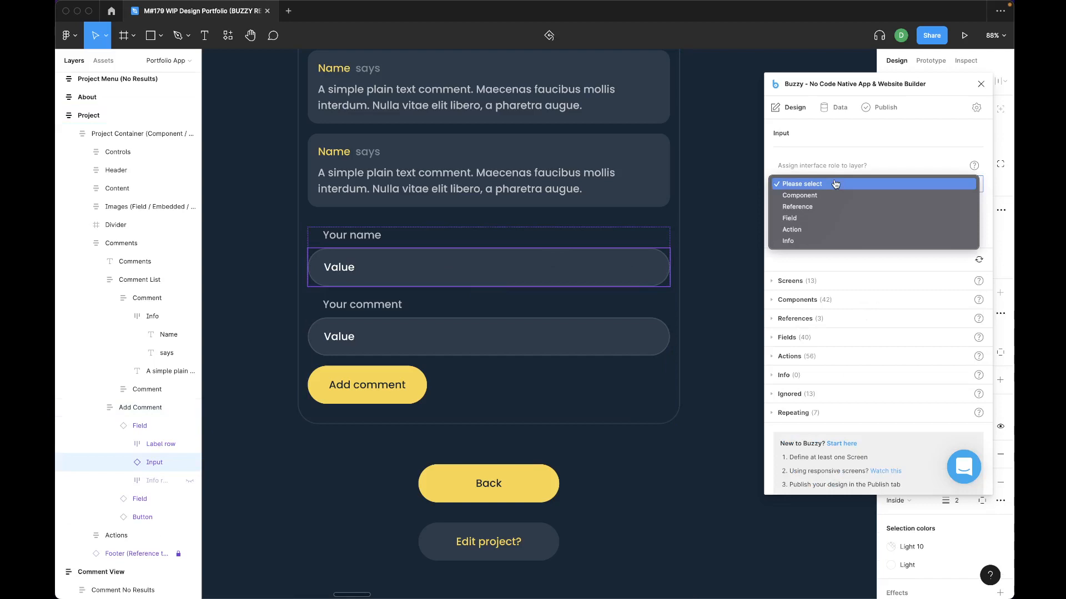
left_click(796, 219)
left_click(820, 224)
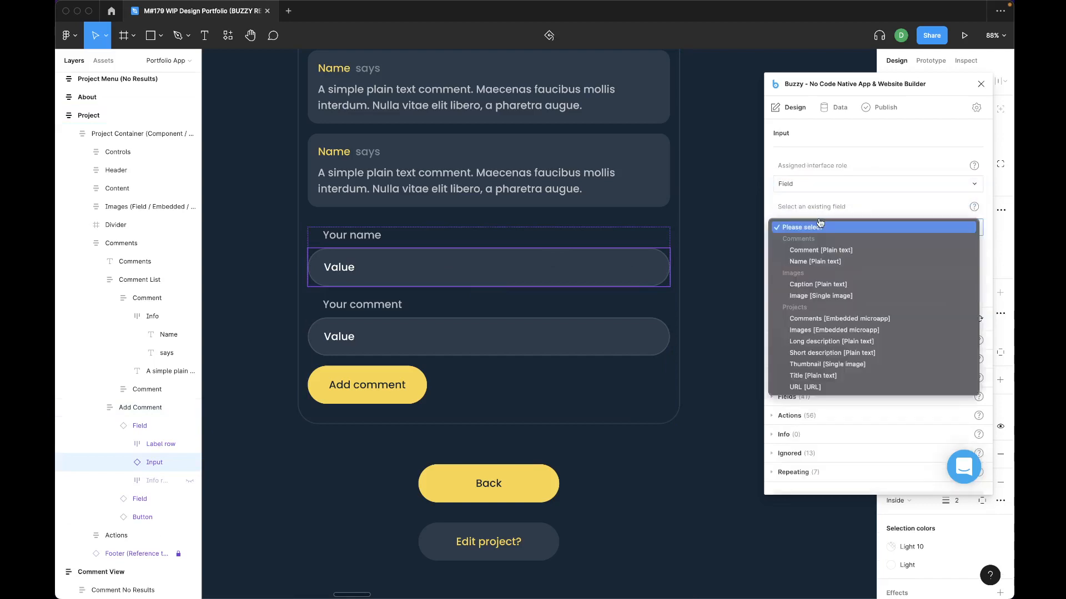
left_click(822, 262)
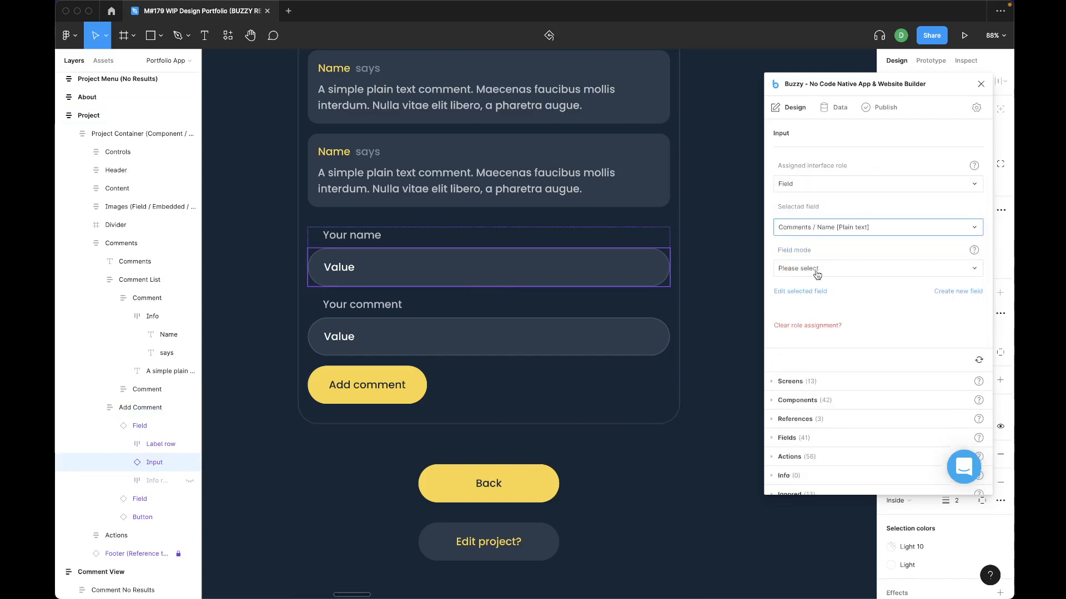
left_click(817, 273)
left_click(792, 326)
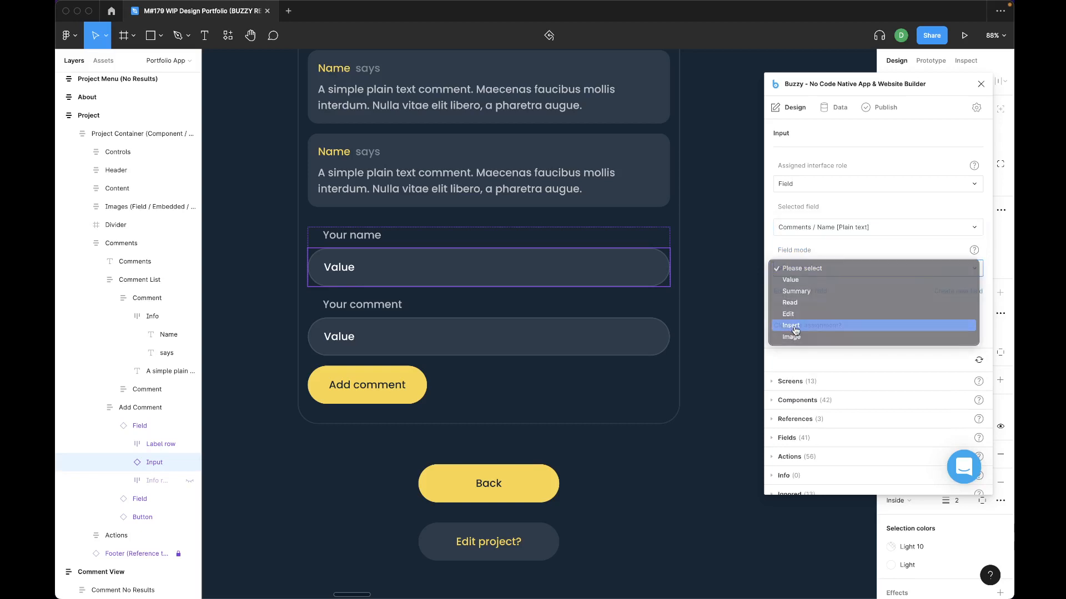
Assign the input under "Your comment" the Field role, linked to Comments / Comment [Plain text] in Insert mode
left_click(626, 341)
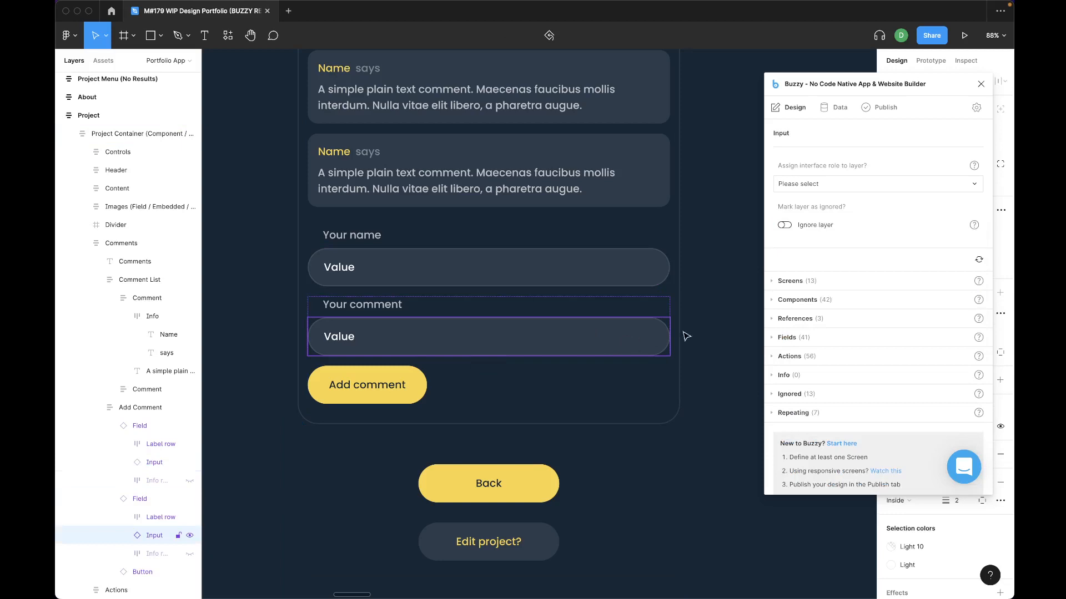
left_click(813, 185)
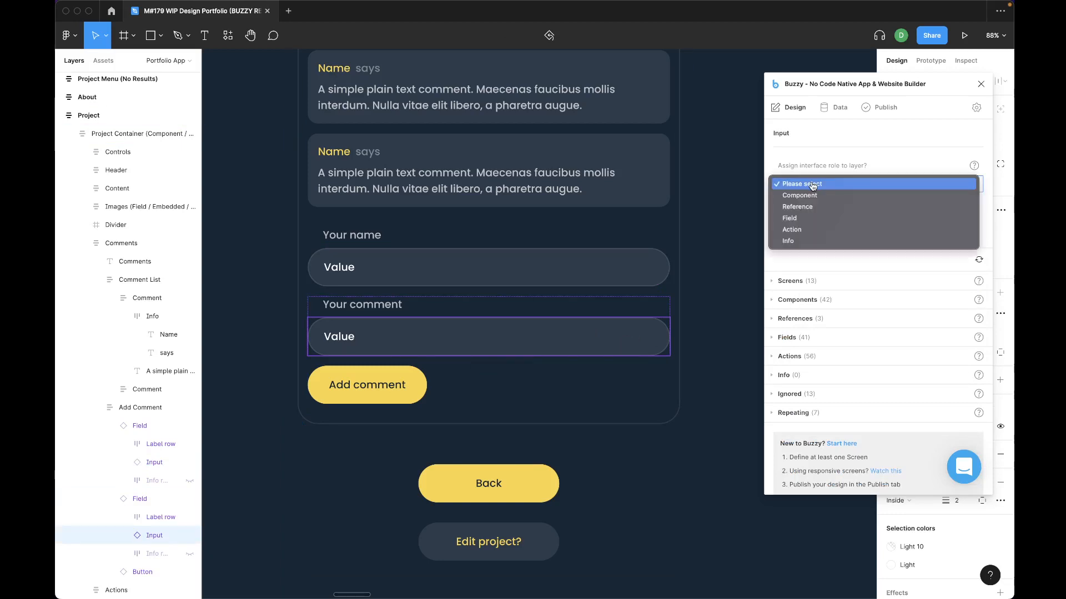
left_click(800, 218)
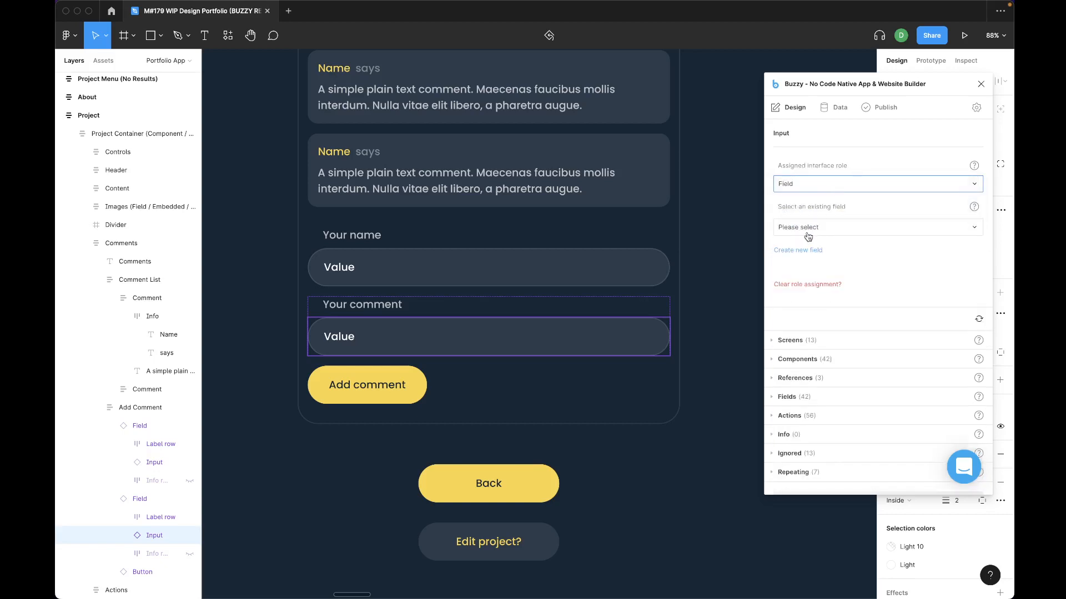
left_click(808, 232)
left_click(809, 253)
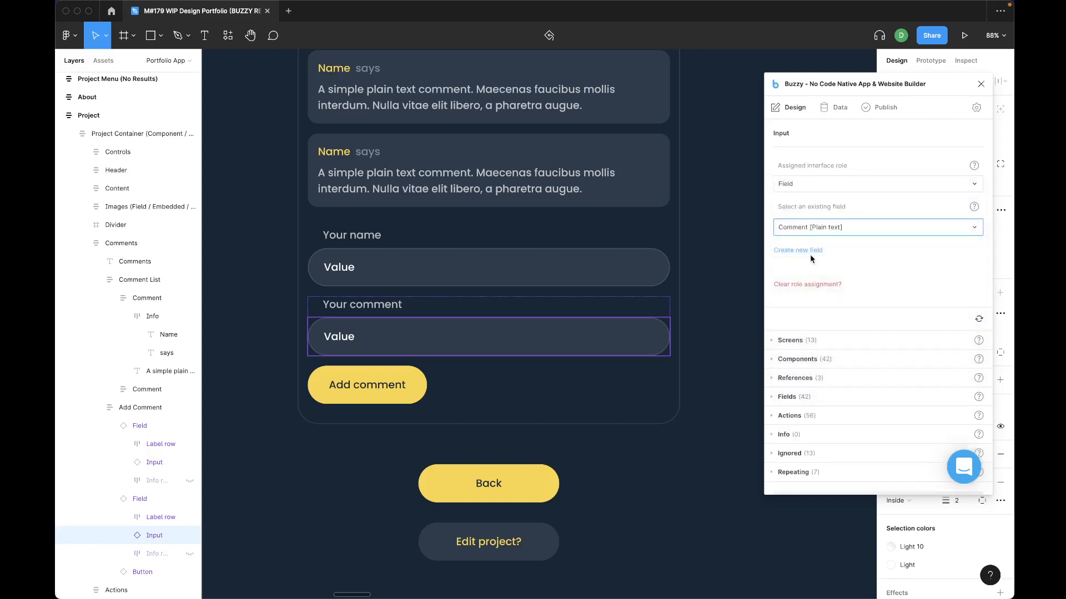
left_click(835, 270)
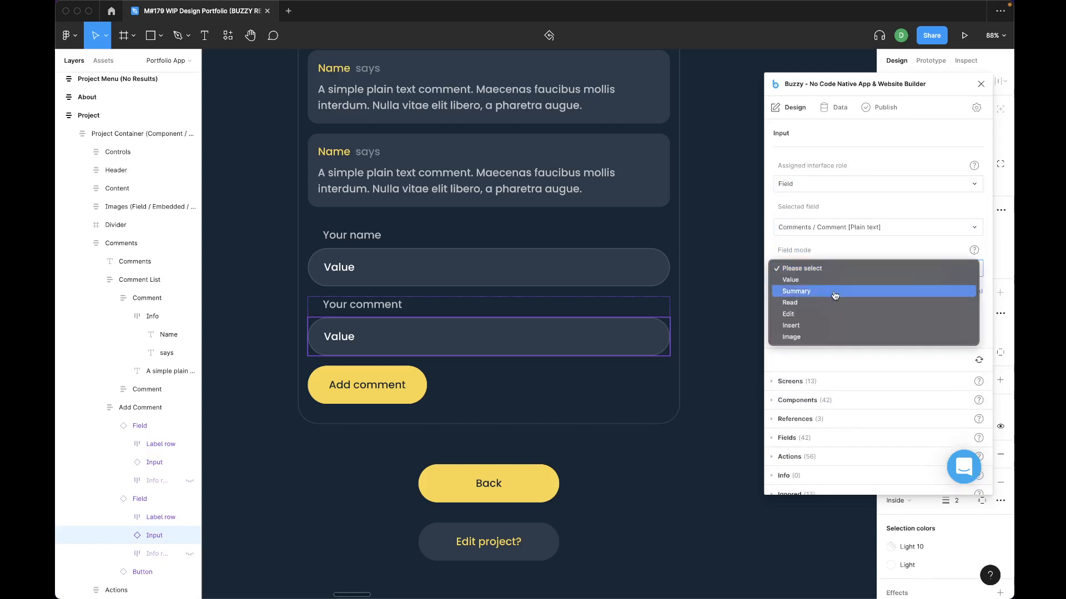
left_click(820, 326)
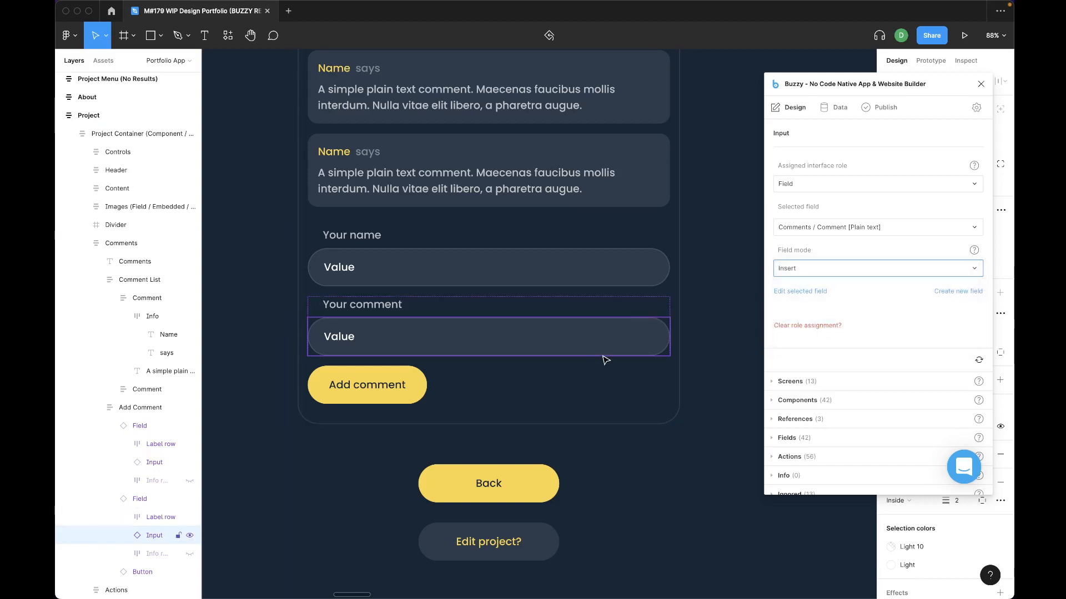
Assign the Add comment button the Action role with action type Submit
left_click(420, 389)
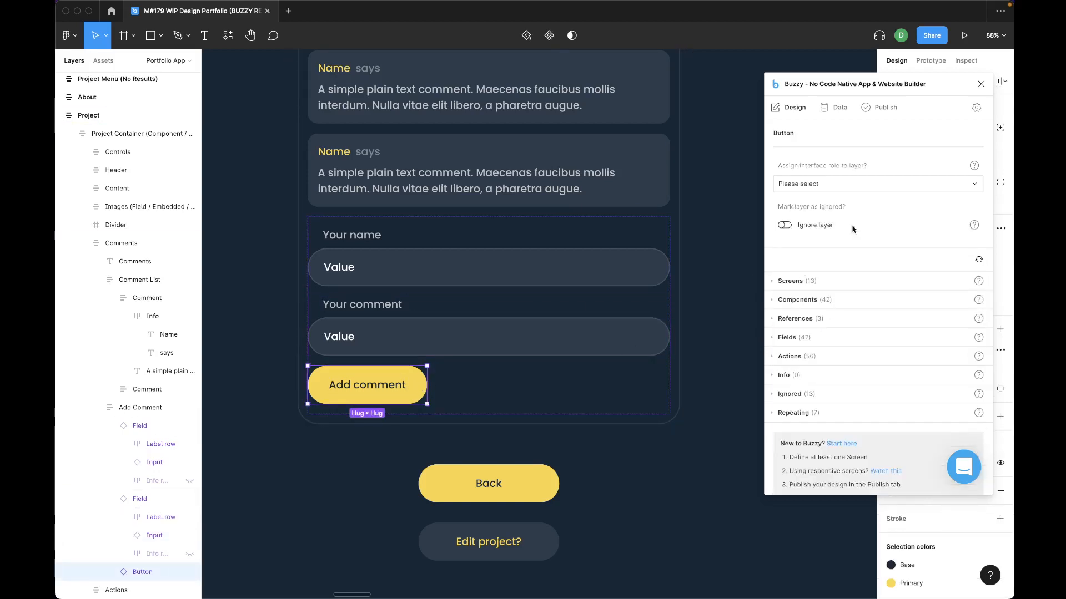
left_click(805, 186)
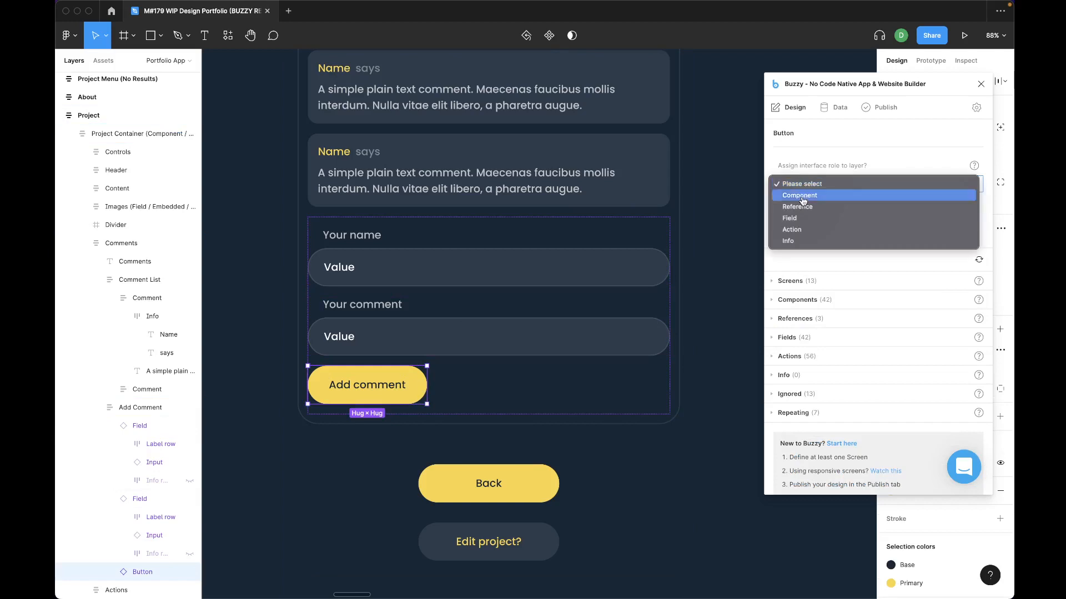
left_click(795, 230)
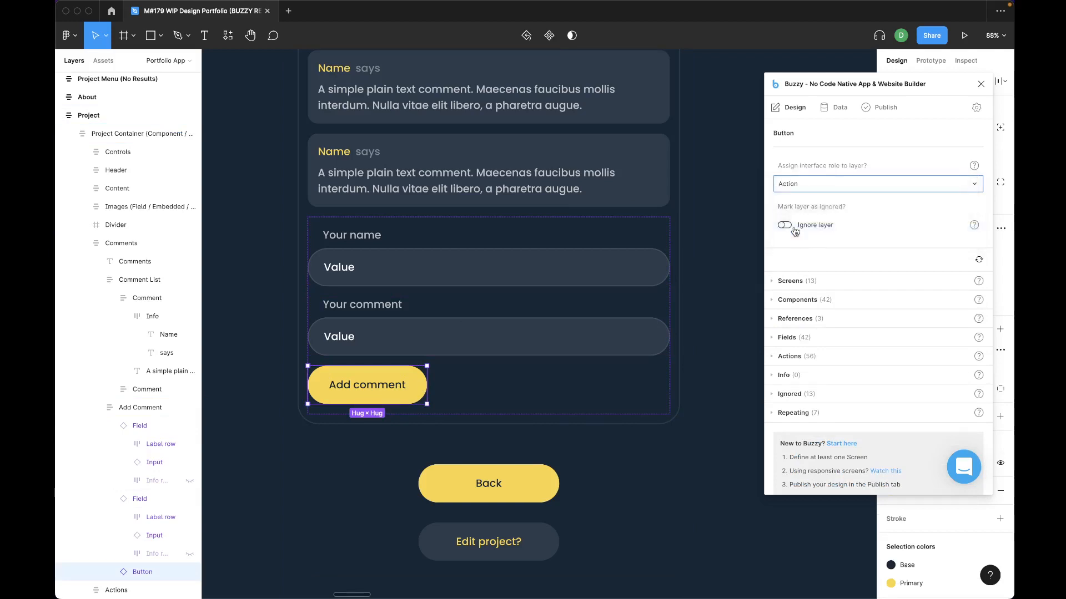
left_click(816, 224)
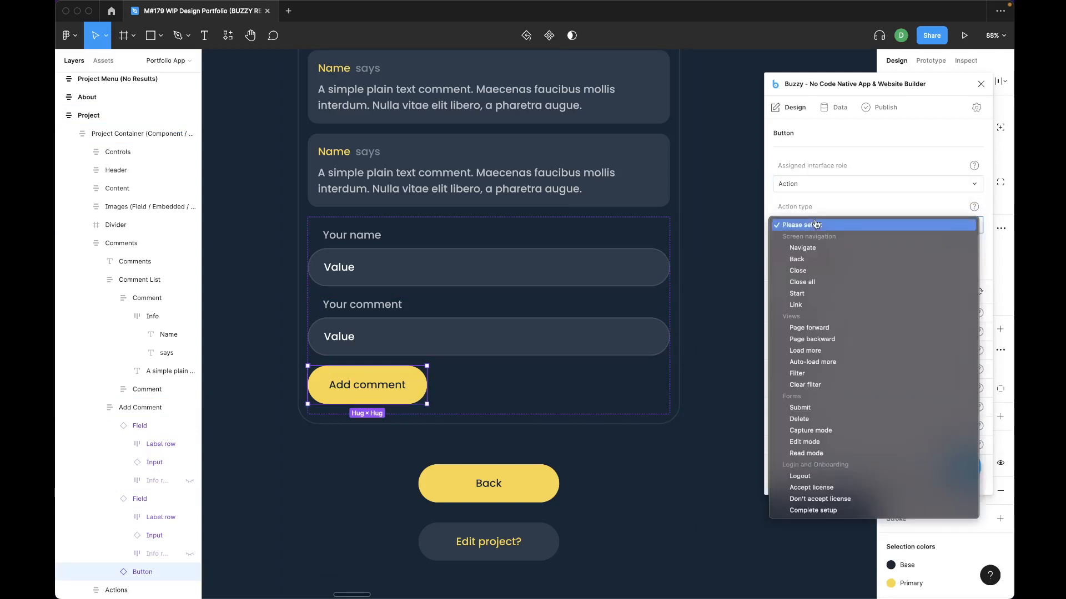
left_click(795, 409)
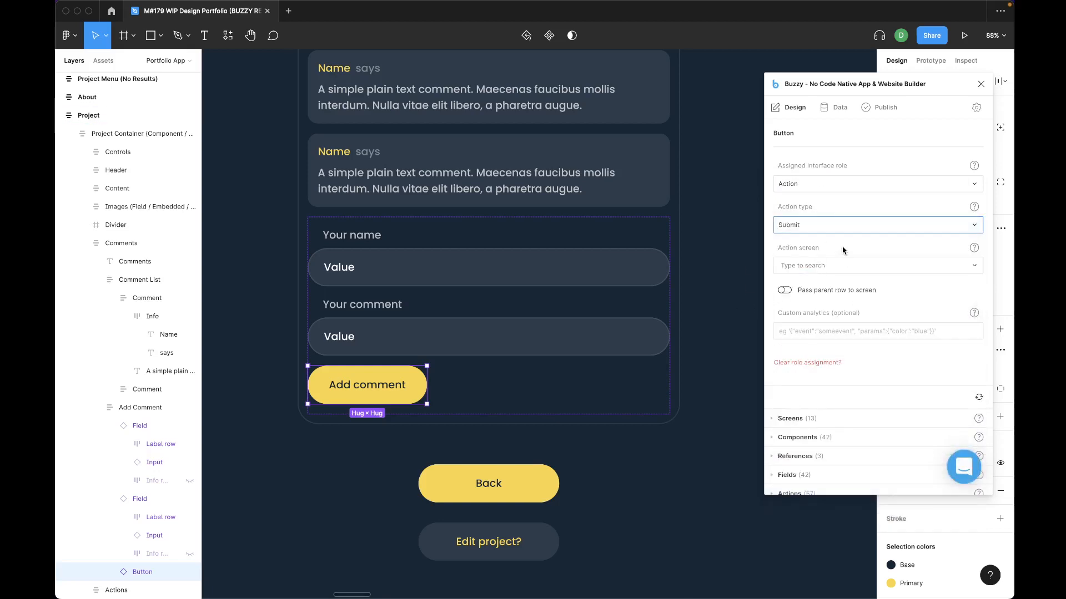
Set the Add comment button's action screen to Comment Success
scroll(638, 436, "down", 10)
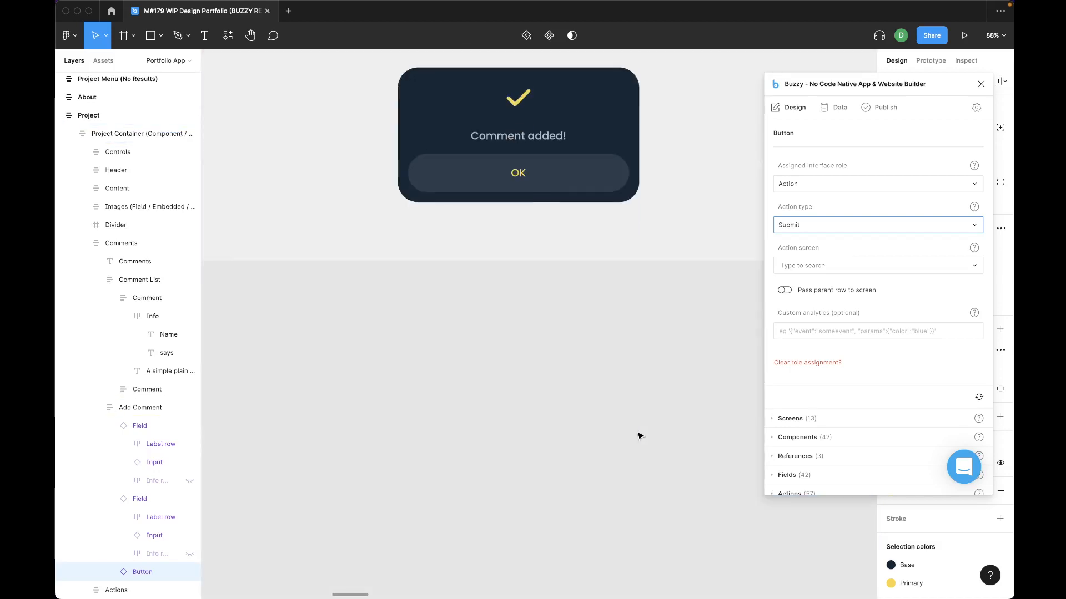
scroll(638, 436, "up", 3)
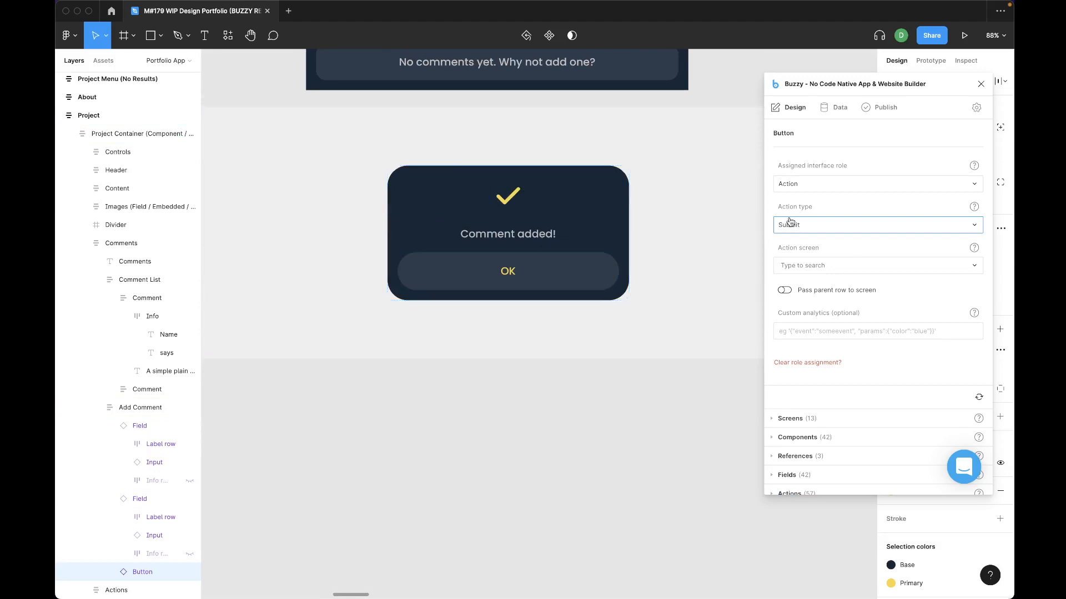
scroll(678, 302, "up", 3)
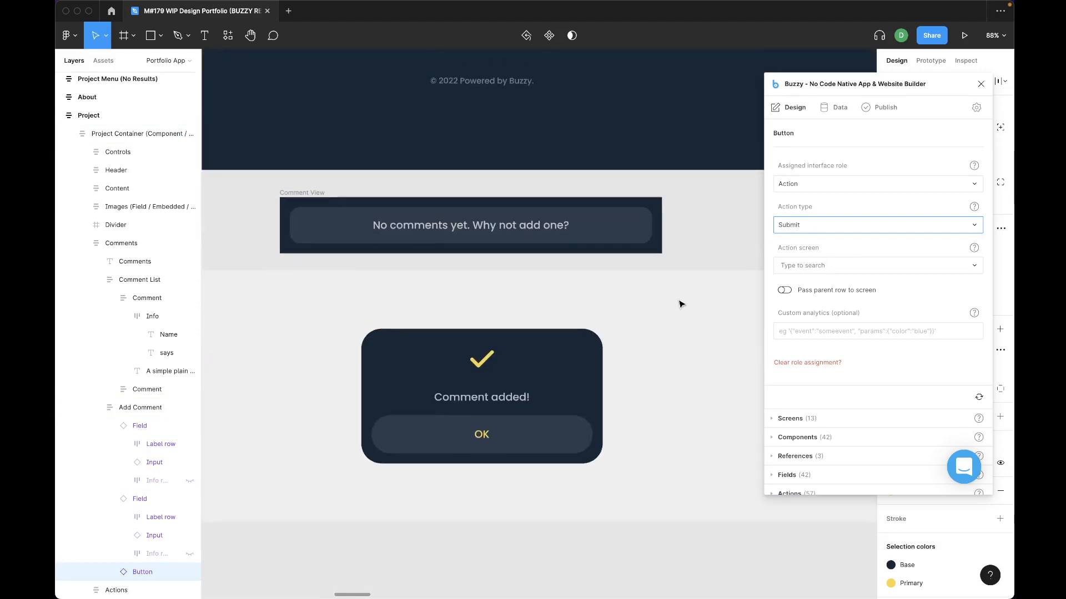
left_click(834, 269)
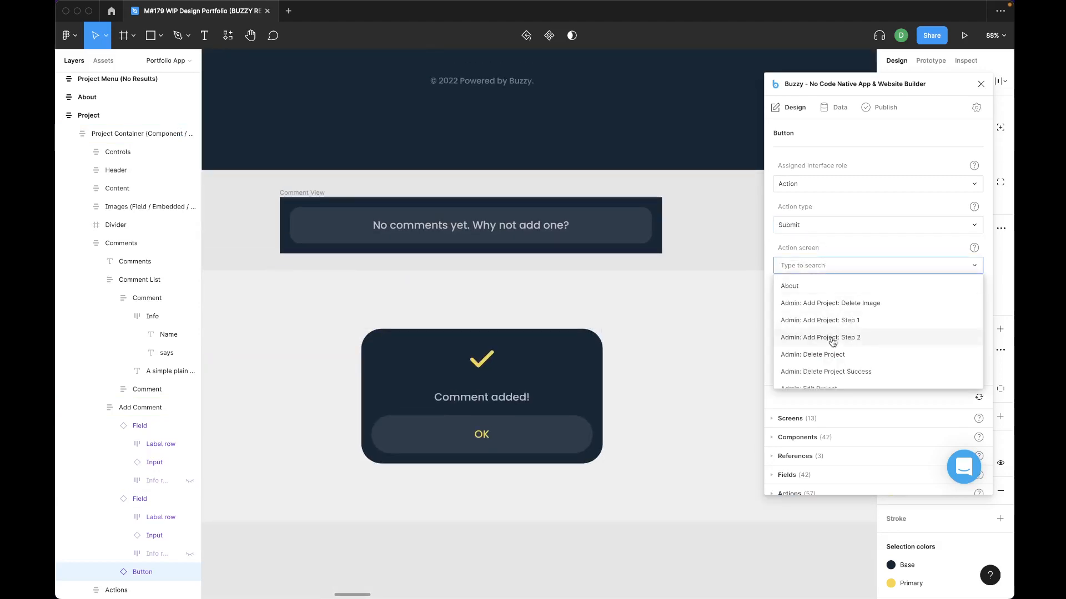
scroll(832, 342, "down", 2)
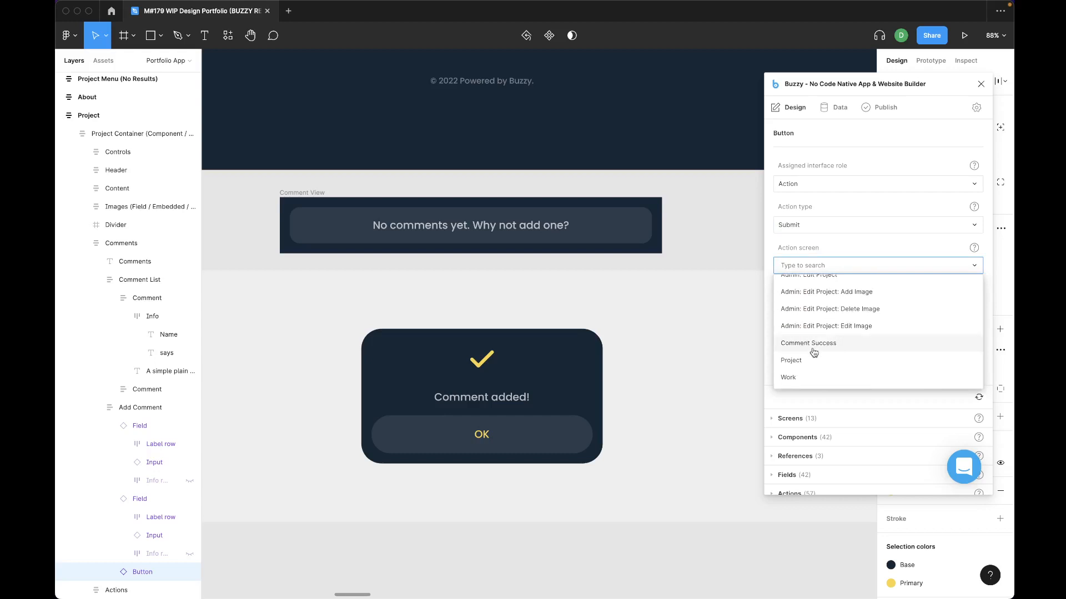
left_click(813, 352)
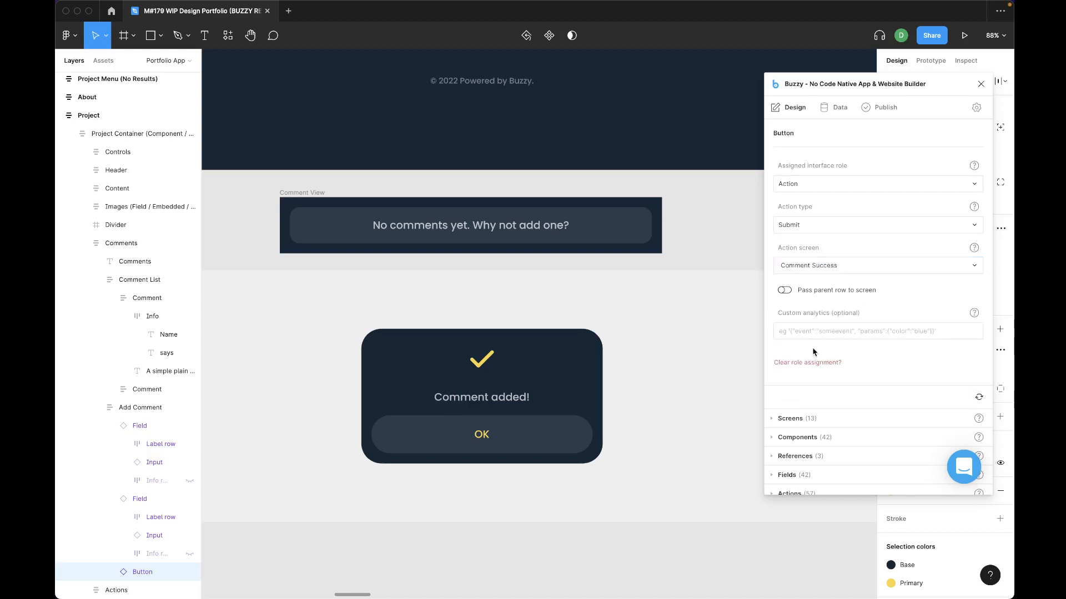
scroll(714, 248, "up", 1)
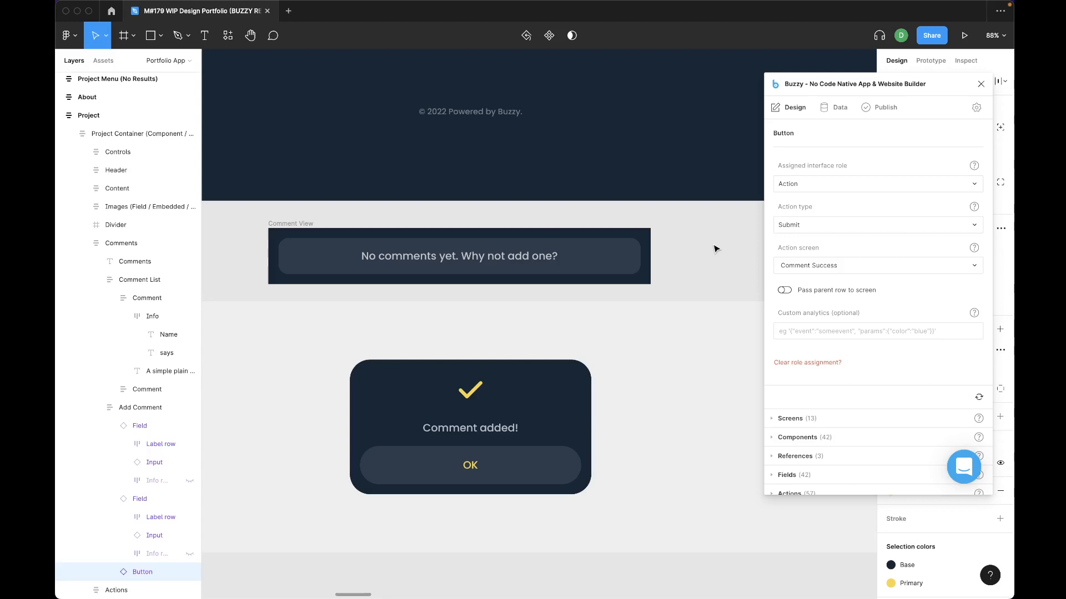
scroll(715, 249, "right", 1)
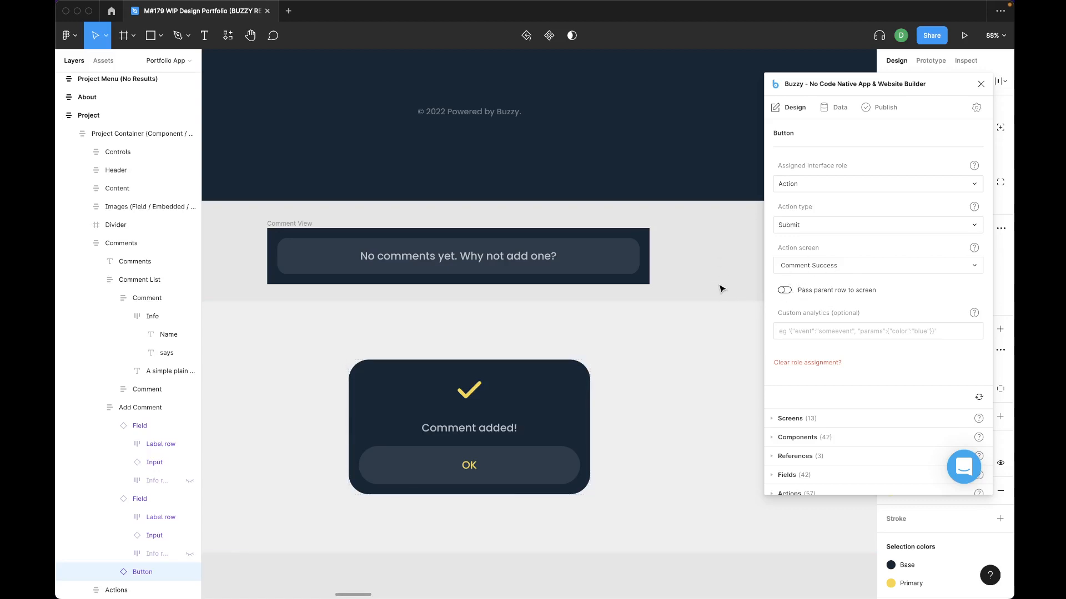
scroll(729, 272, "up", 10)
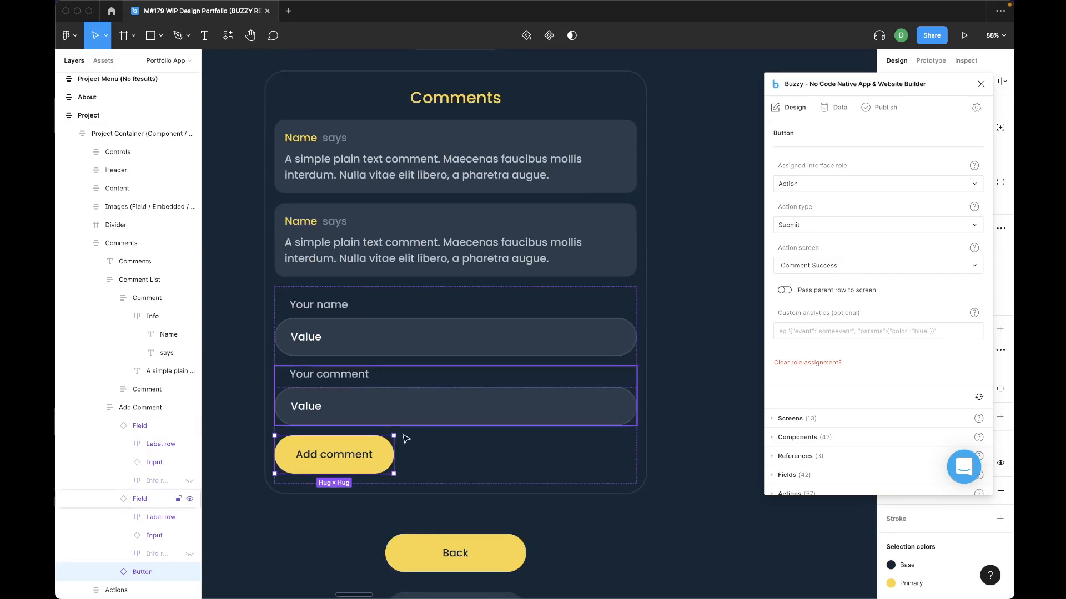
left_click(691, 392)
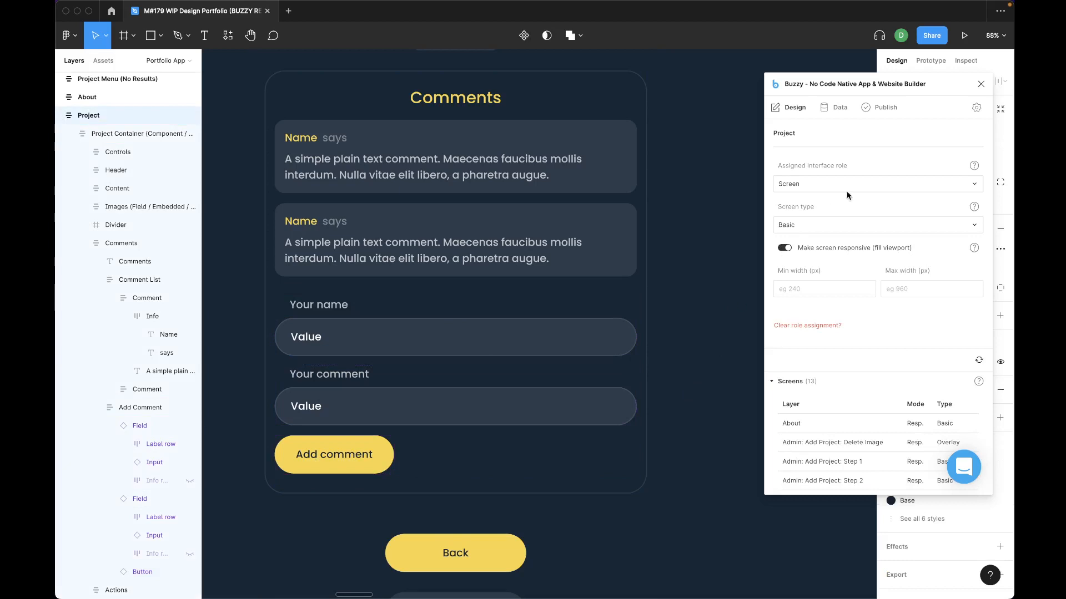
Update the published Buzzy app M#179 Portfolio App Live Test and reload its First project page in the Chrome browser
left_click(882, 109)
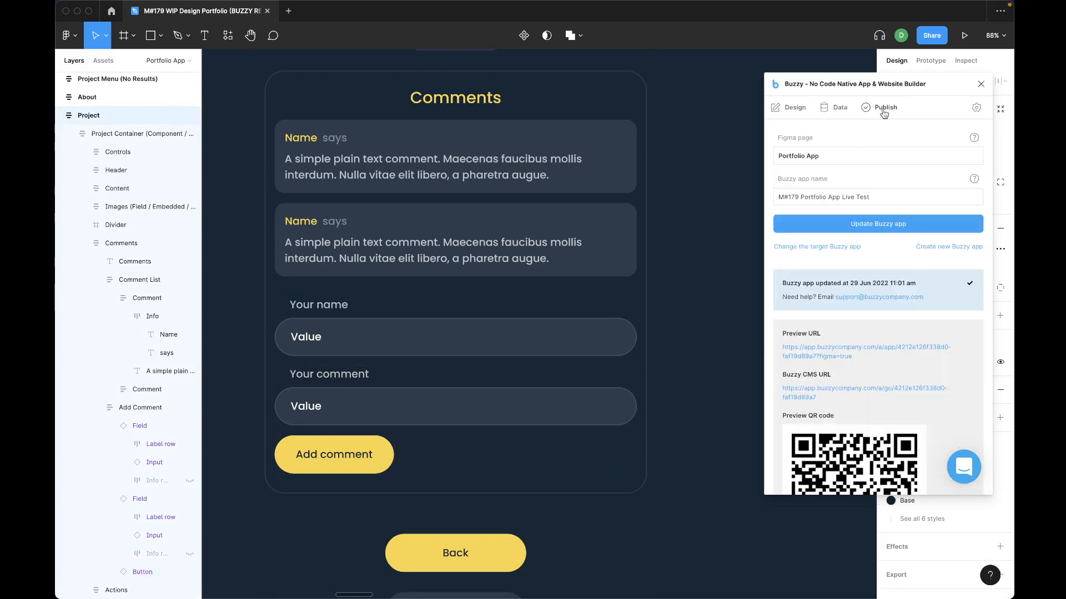
left_click(866, 224)
key("super+Tab")
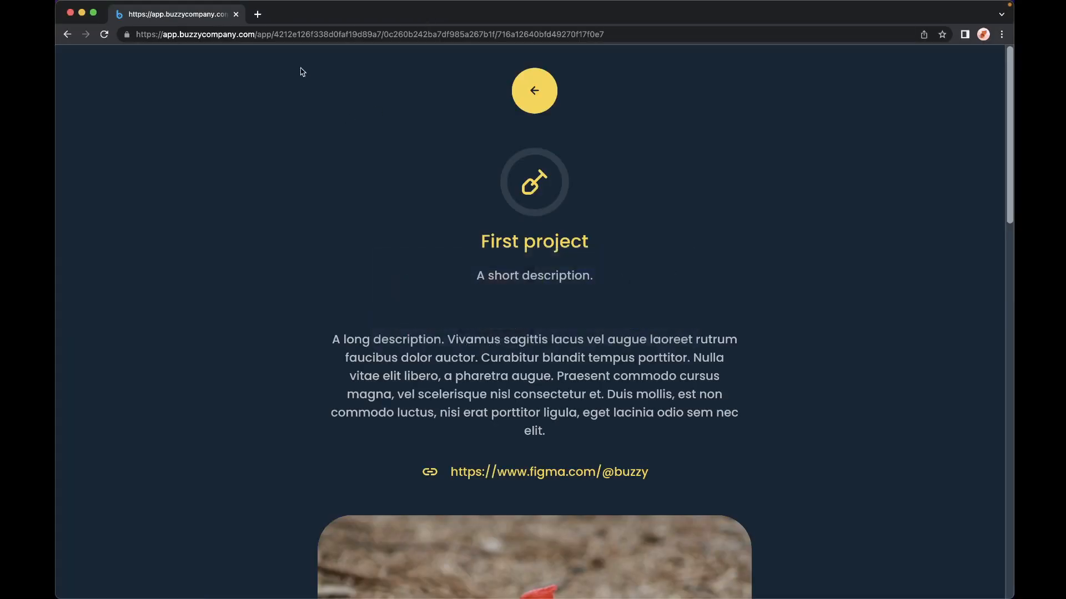
left_click(104, 35)
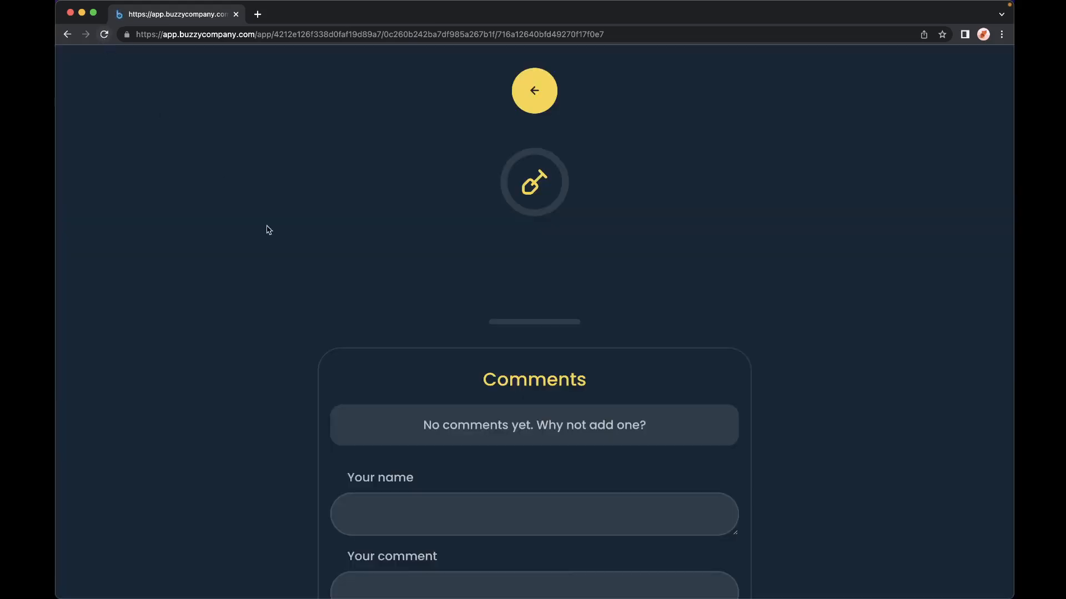
Submit a comment on First project with the commenter's name and the text "First comment", and dismiss the confirmation
scroll(278, 245, "down", 15)
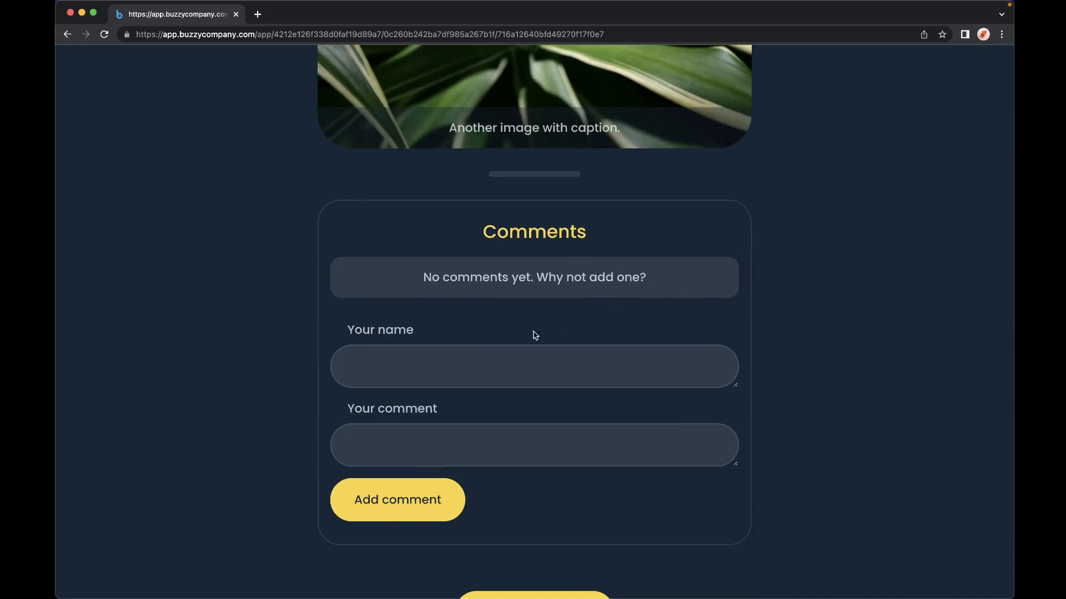
type("Dave")
type("Firs")
type("t comment")
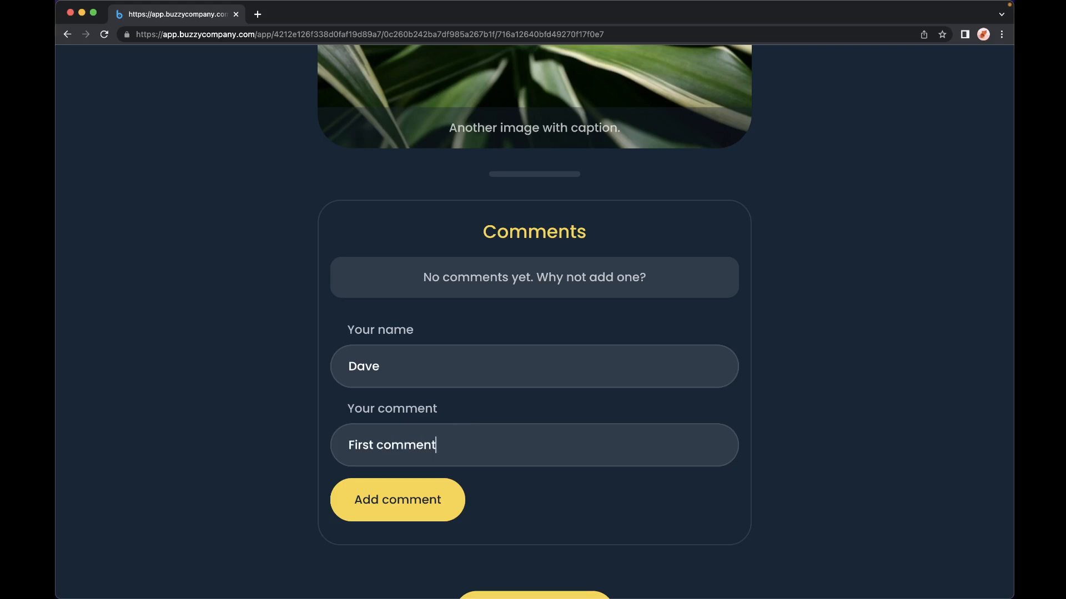
left_click(434, 518)
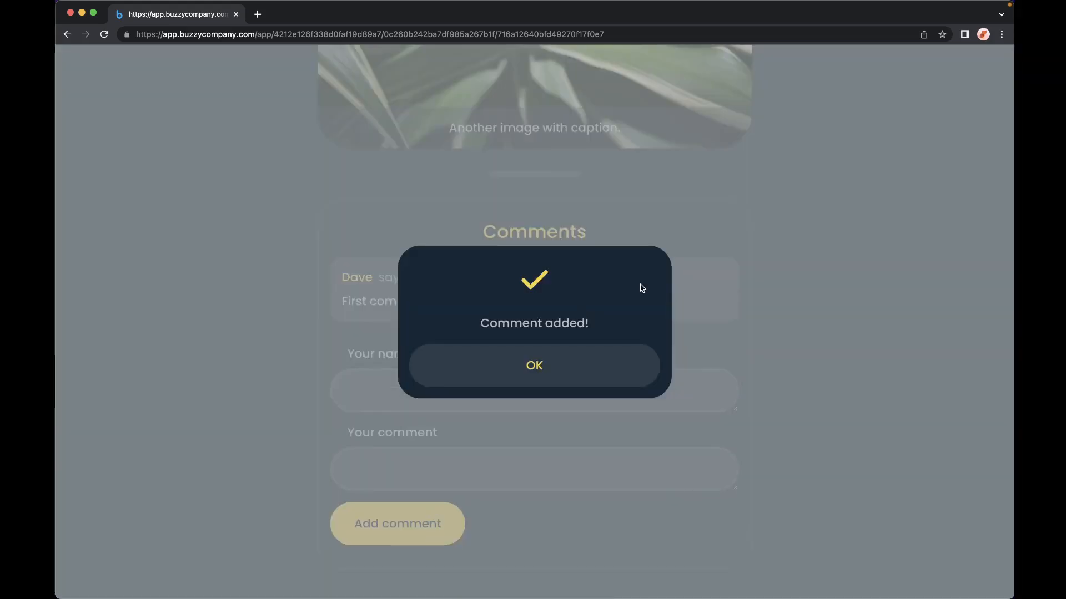
left_click(561, 368)
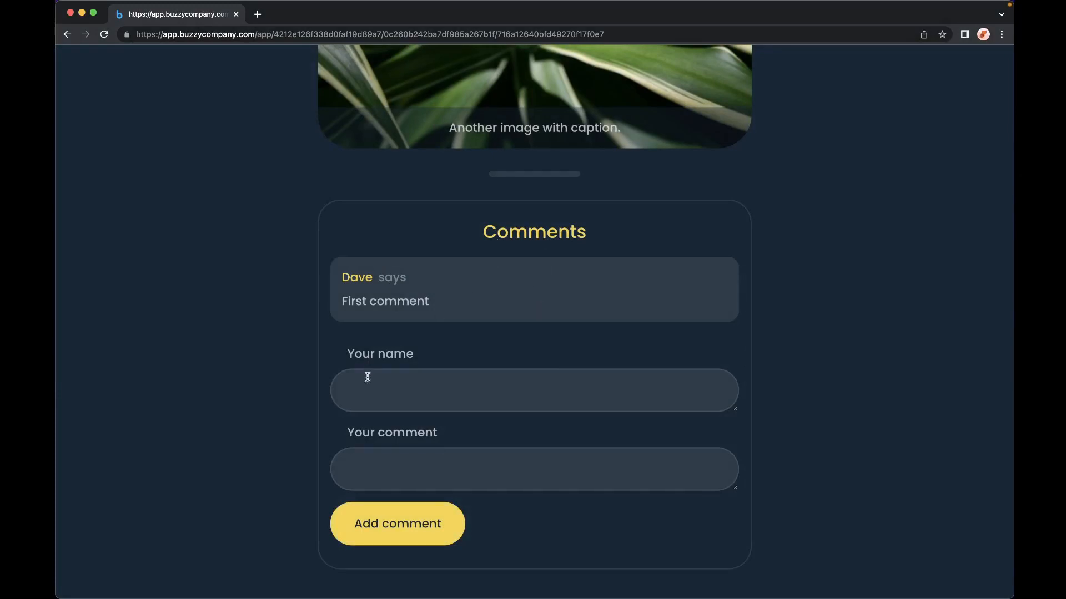
Submit another comment on First project with the commenter's name and the text "Second", and dismiss the confirmation
type("Dave")
type("Second")
left_click(395, 512)
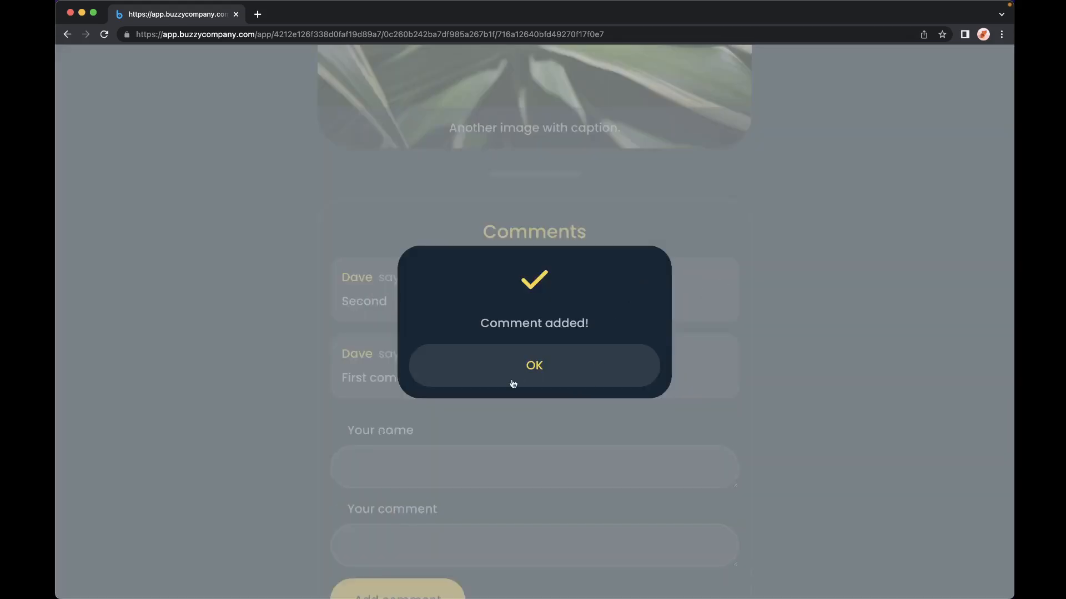
left_click(530, 367)
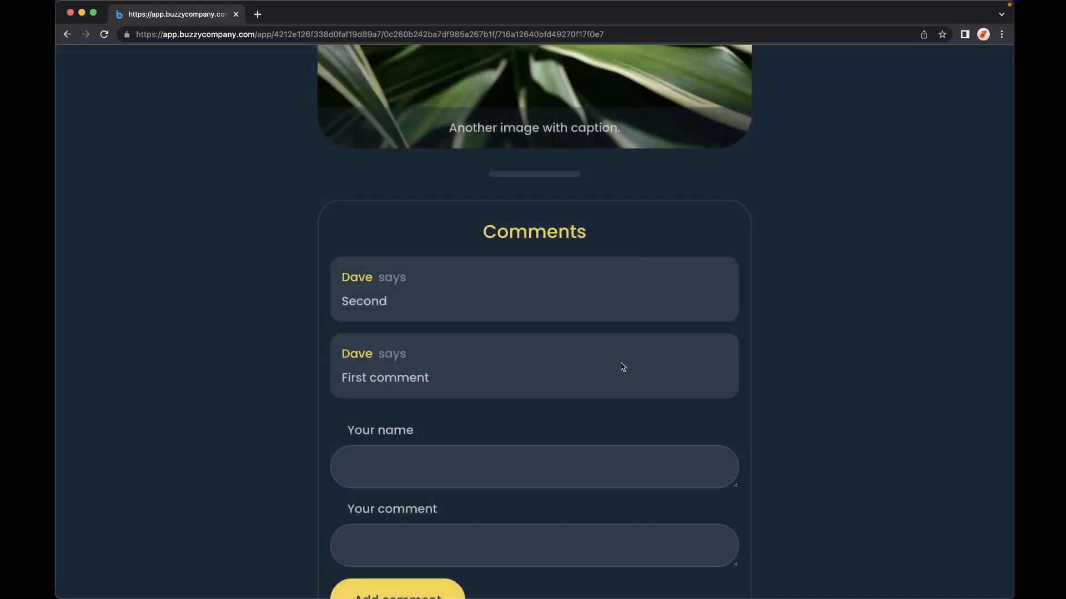
Return to the project list, open Second project and examine its Comments section
scroll(621, 366, "up", 20)
left_click(544, 92)
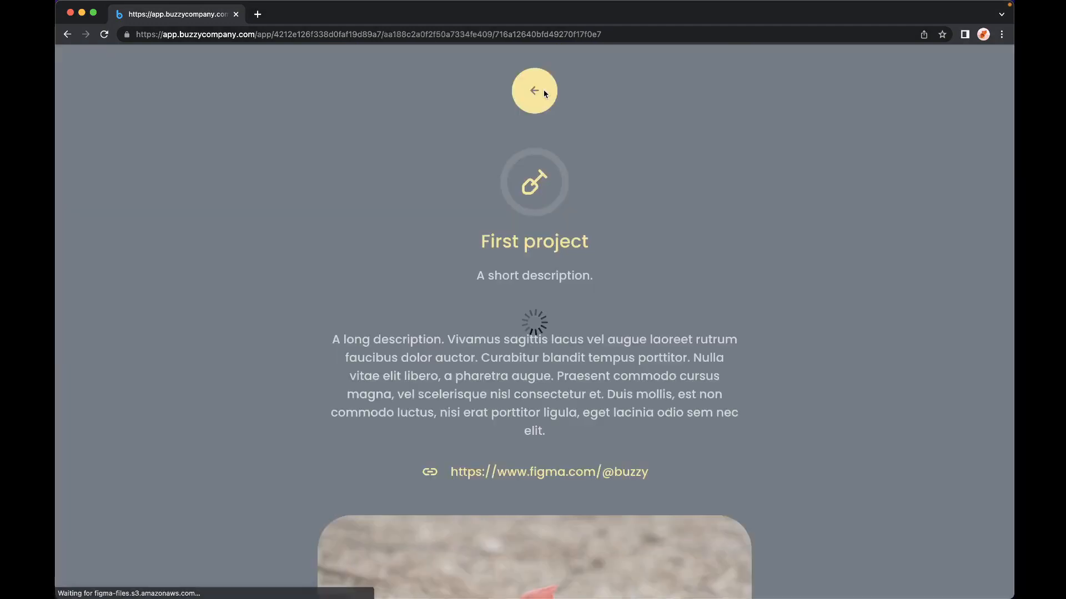
scroll(216, 397, "down", 2)
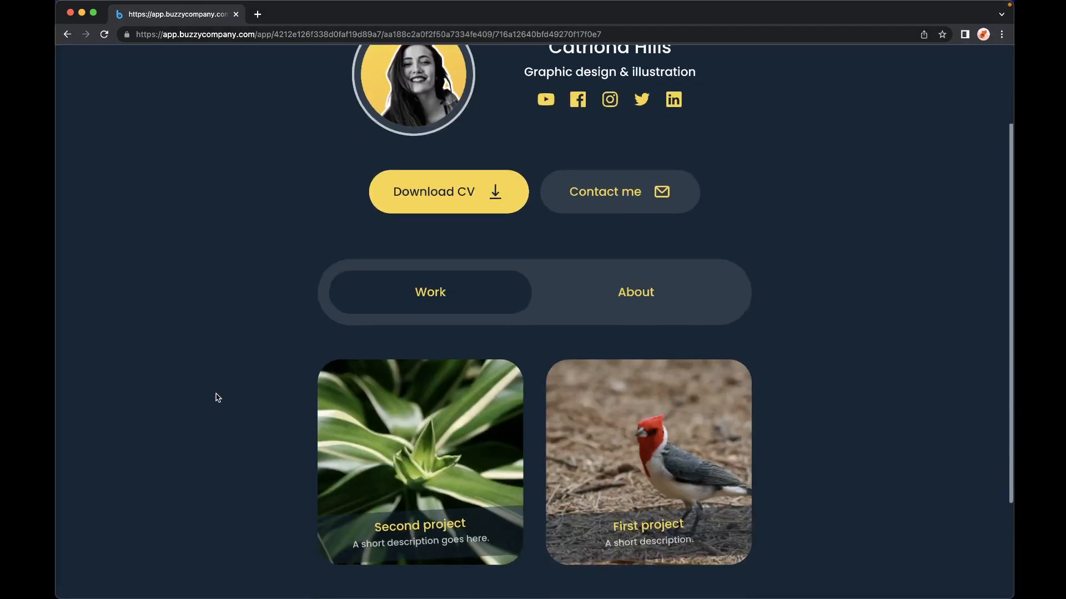
left_click(432, 405)
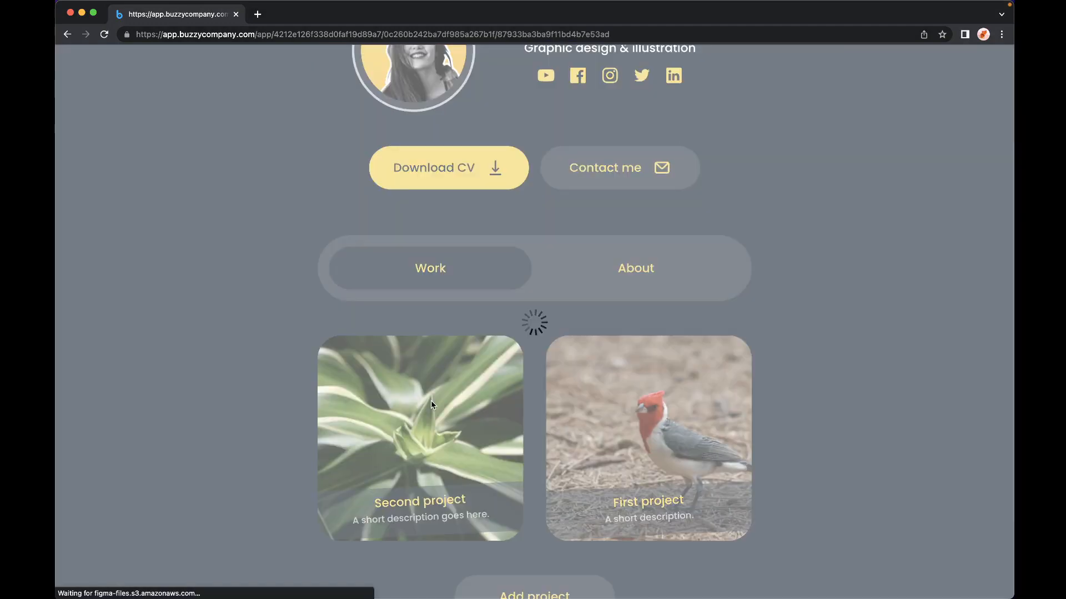
scroll(433, 405, "down", 10)
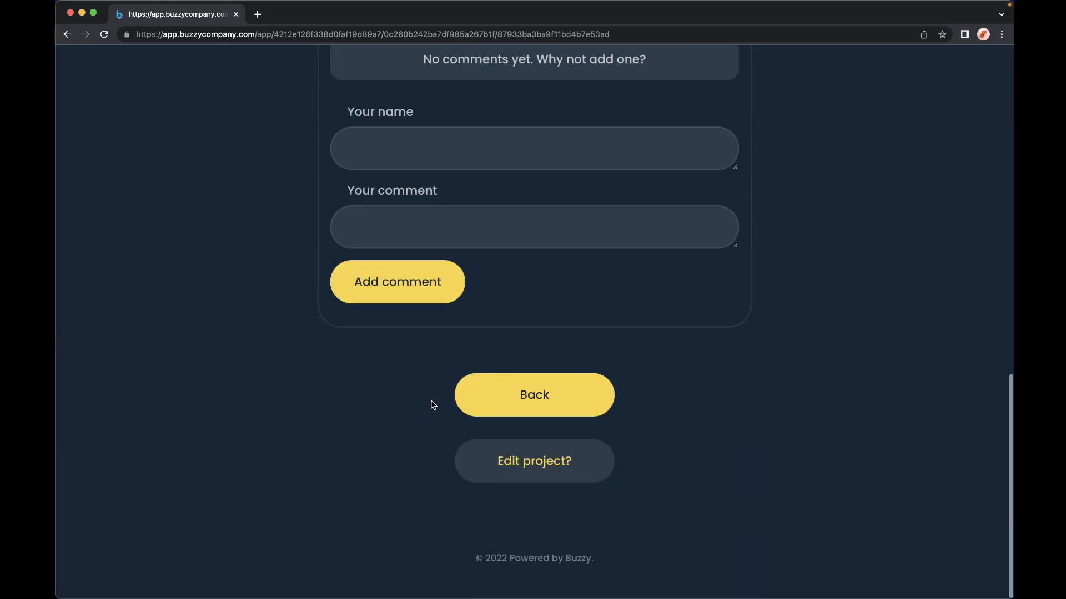
scroll(433, 406, "up", 2)
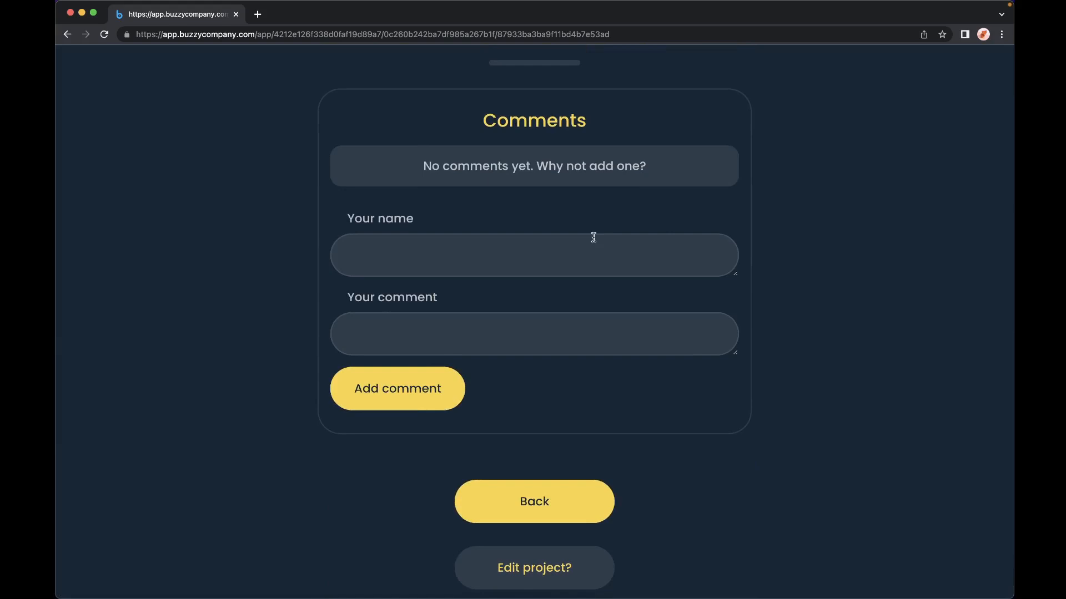
scroll(871, 136, "up", 10)
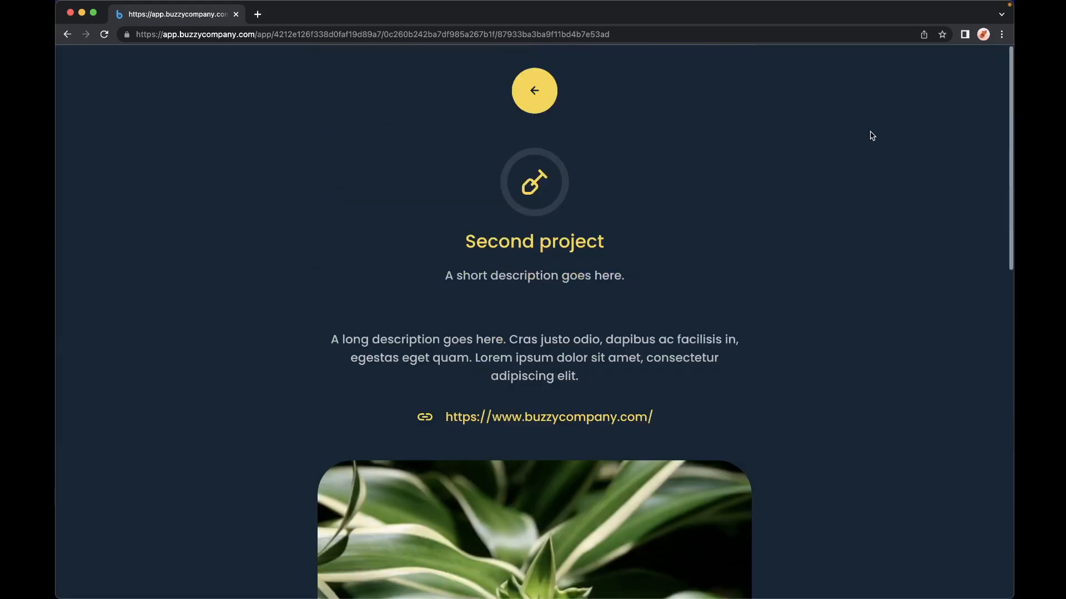